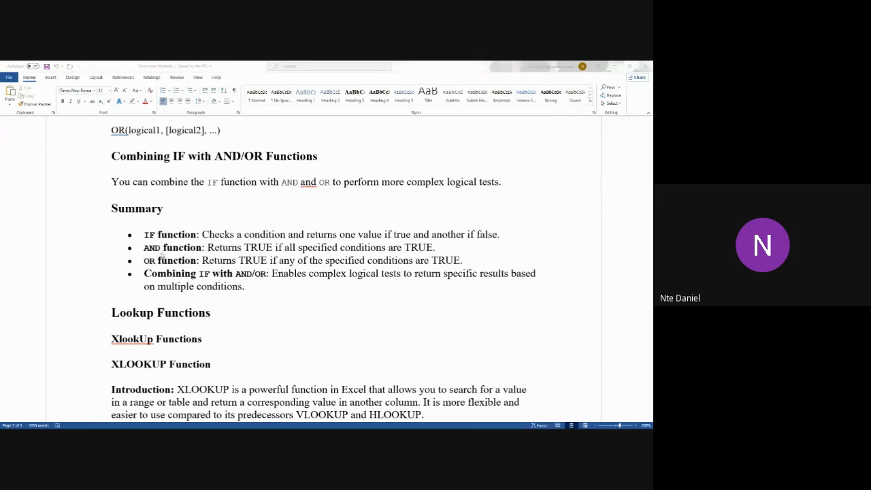
Read the XLOOKUP introduction in the Lookup Functions notes, highlighting XLOOKUP and its predecessors VLOOKUP and HLOOKUP
scroll(269, 325, down, 2)
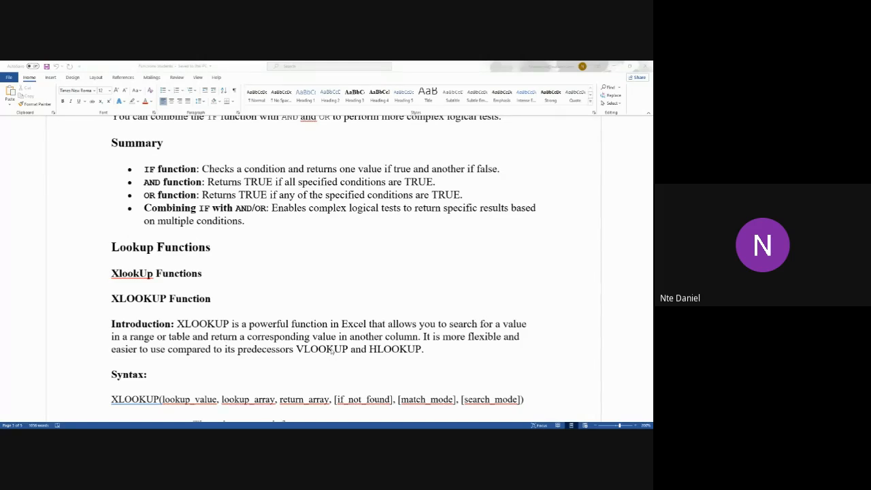
click(400, 349)
click(334, 349)
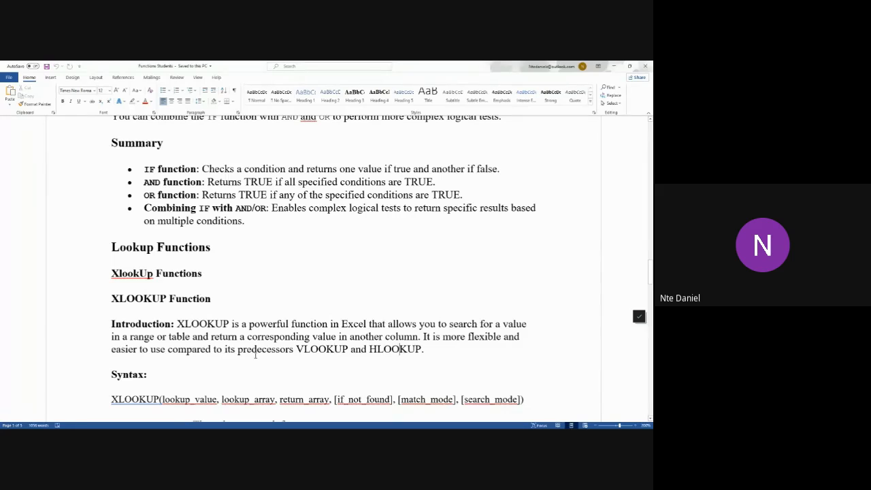
double_click(202, 321)
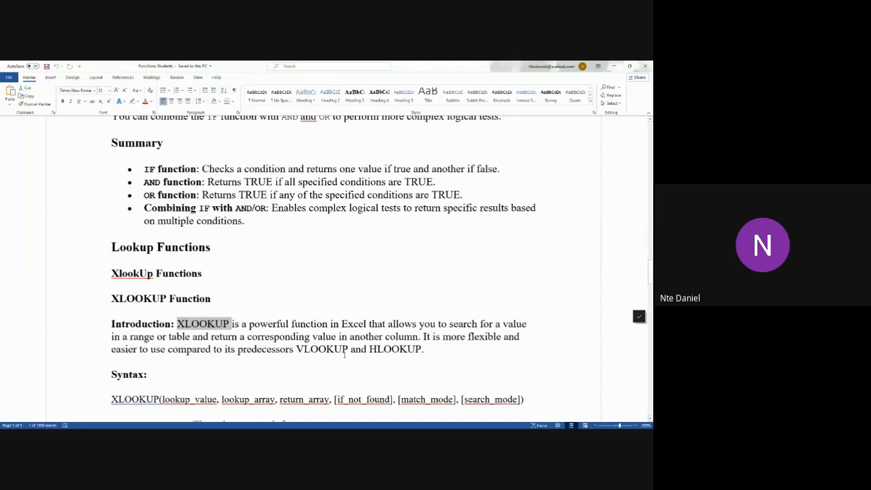
drag(346, 352, 296, 352)
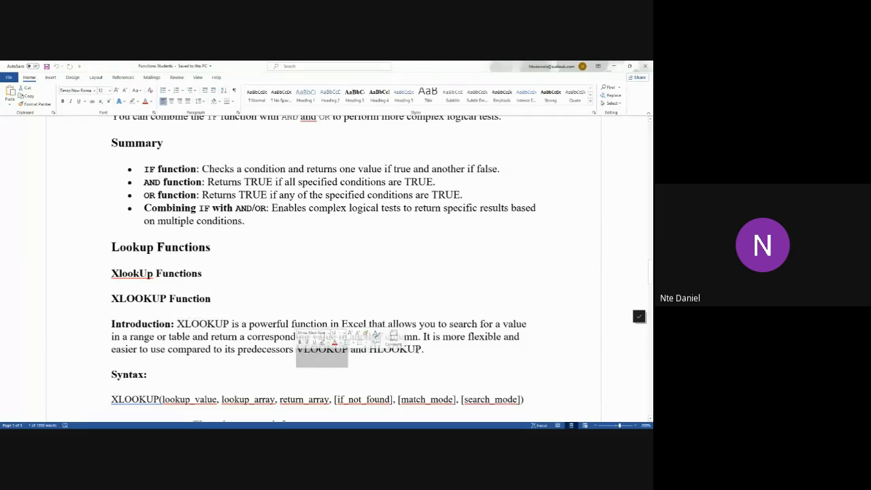
drag(422, 352, 369, 351)
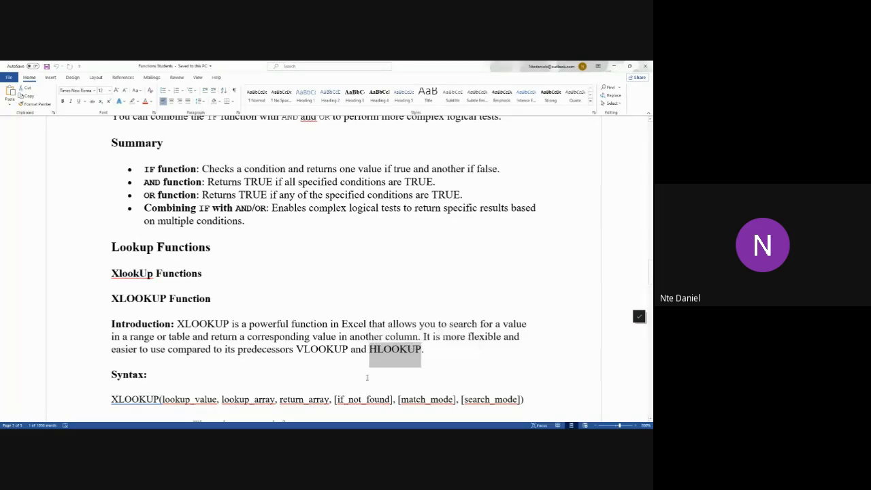
click(216, 324)
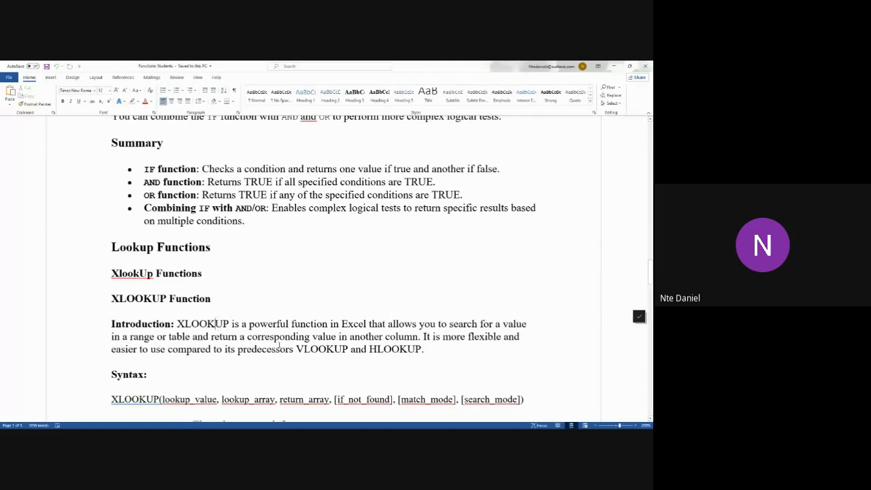
click(343, 349)
drag(231, 324, 177, 324)
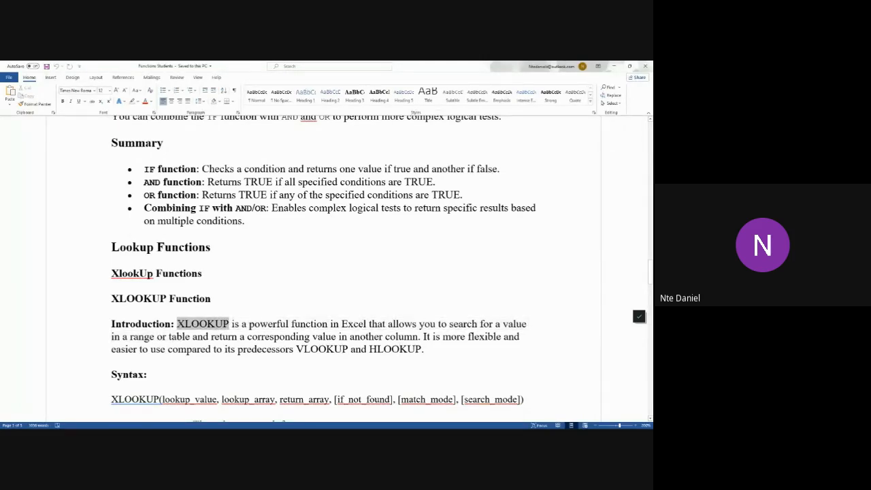
drag(422, 349, 298, 352)
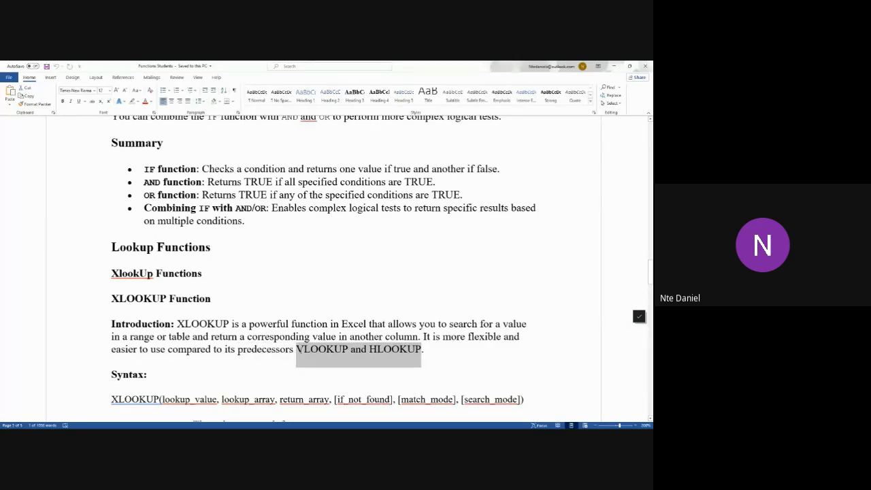
click(384, 349)
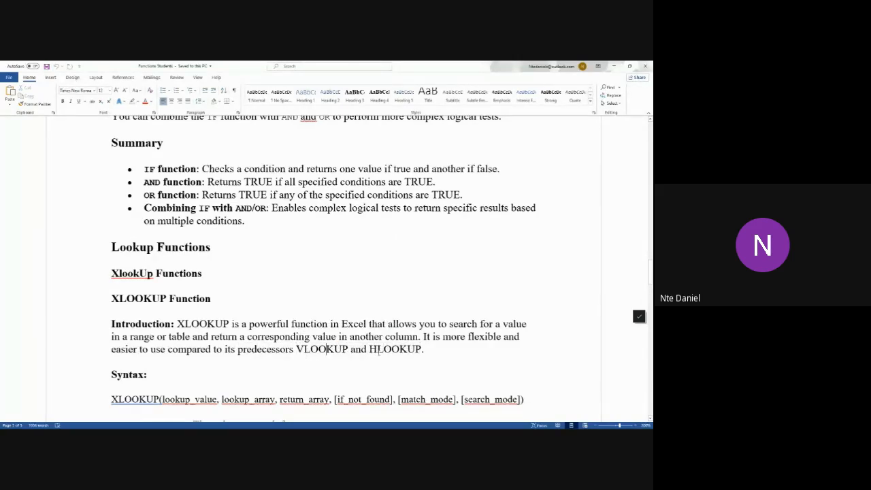
click(379, 352)
drag(425, 349, 316, 352)
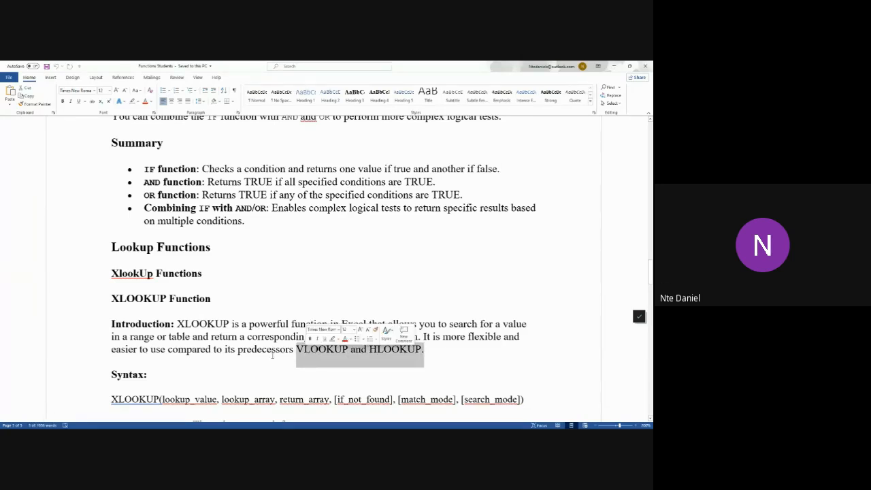
click(208, 324)
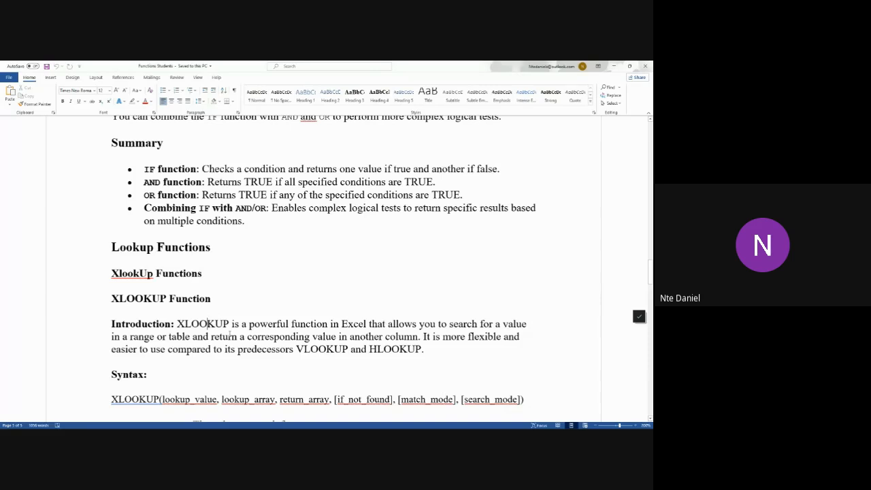
scroll(230, 334, down, 10)
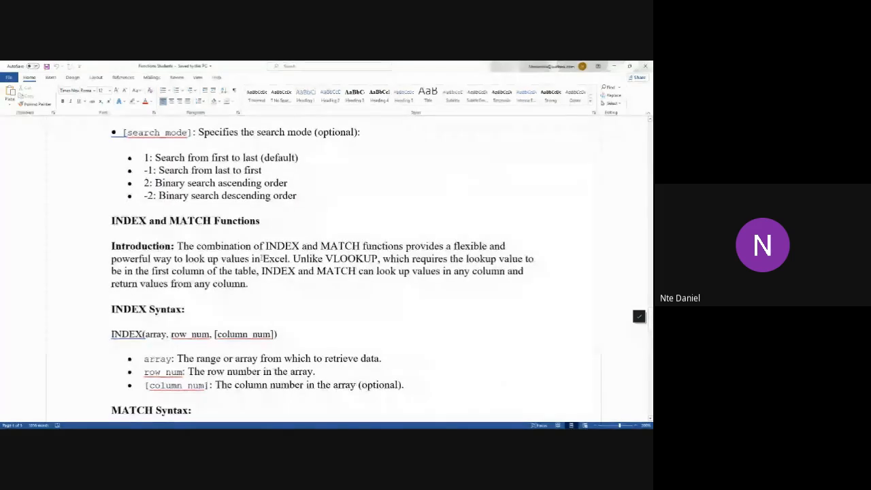
Switch to the XLOOKUP Excel Tutorial File workbook in Excel and move the XLOOKUP syntax text box up to start at row 12
click(614, 67)
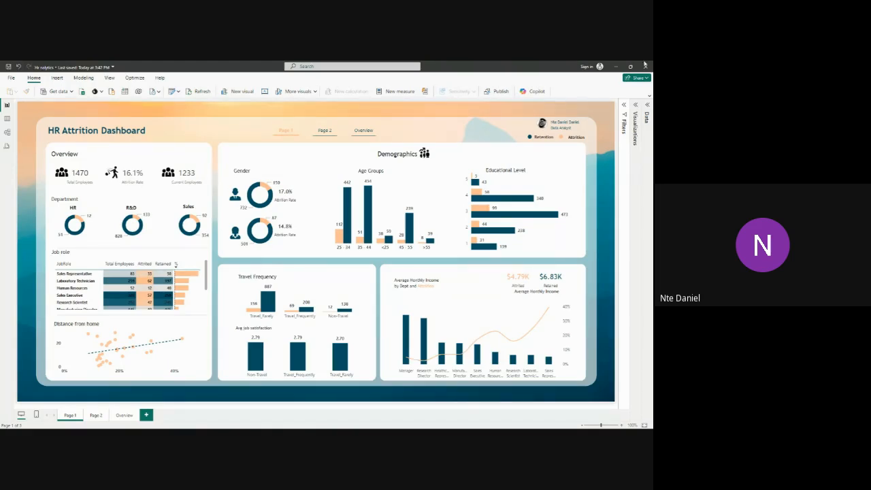
click(616, 68)
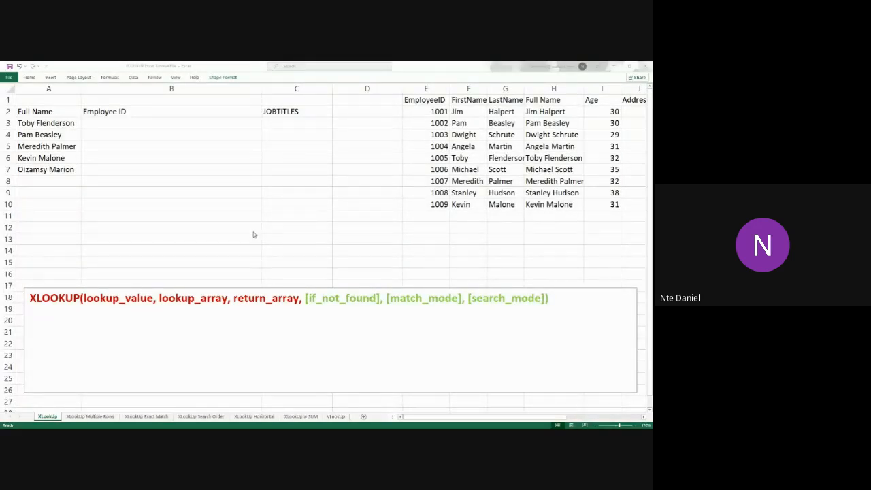
drag(555, 298, 28, 298)
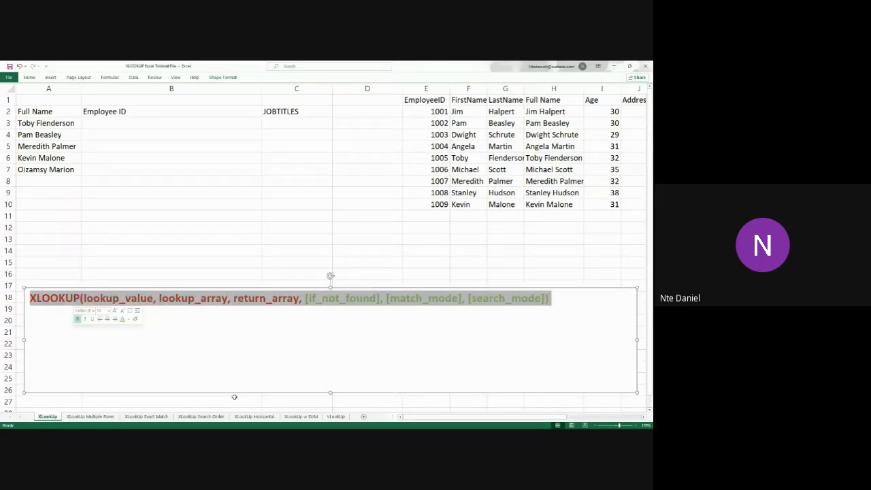
click(388, 330)
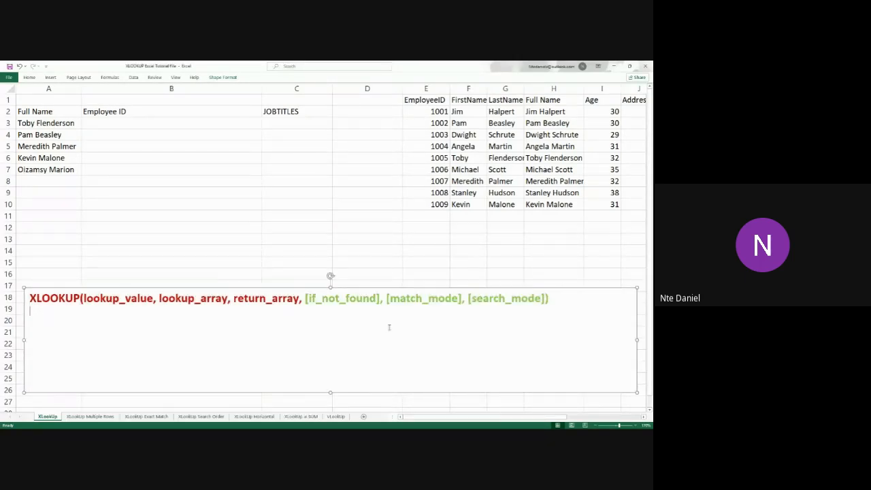
drag(421, 287, 432, 221)
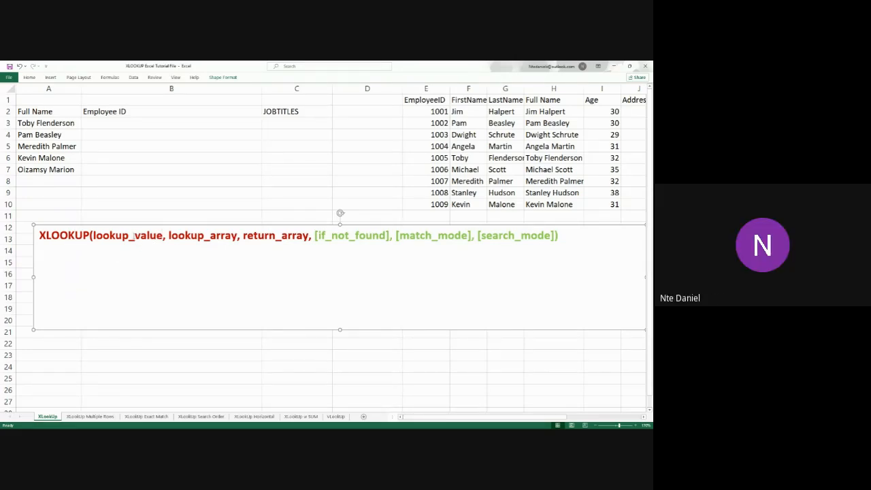
Examine the XLOOKUP syntax, highlighting the required arguments through return_array and the optional if_not_found, match_mode and search_mode arguments
drag(135, 236, 163, 236)
click(165, 235)
click(197, 238)
click(310, 239)
click(475, 238)
click(488, 236)
drag(313, 236, 36, 235)
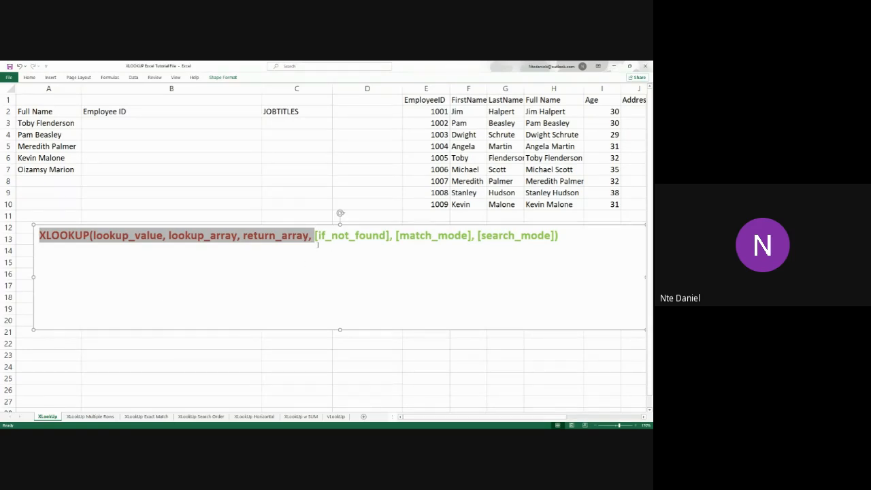
click(317, 235)
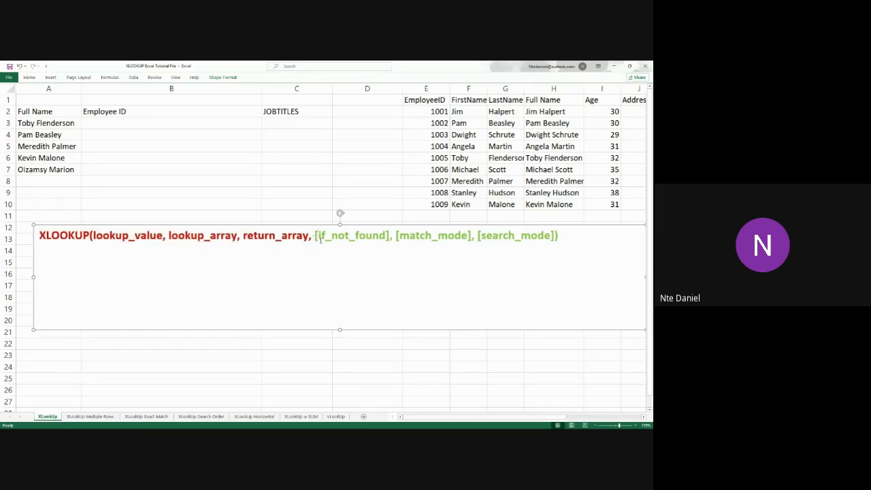
drag(310, 235, 560, 236)
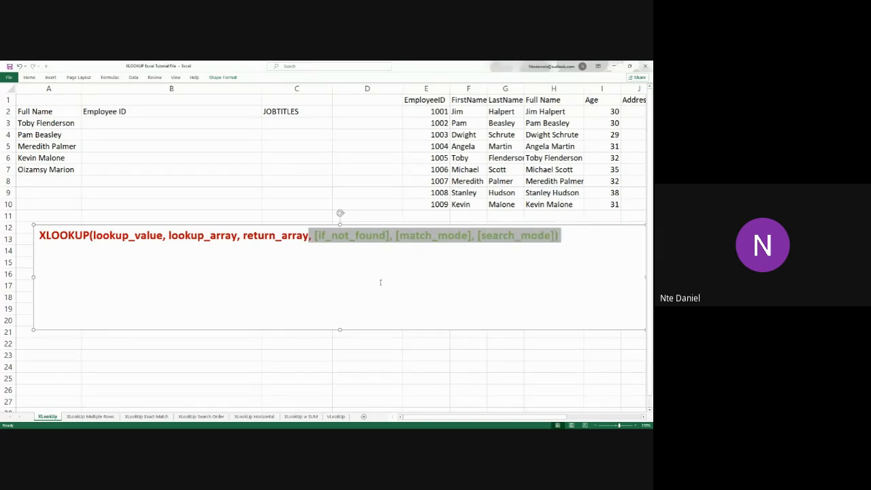
drag(309, 236, 44, 225)
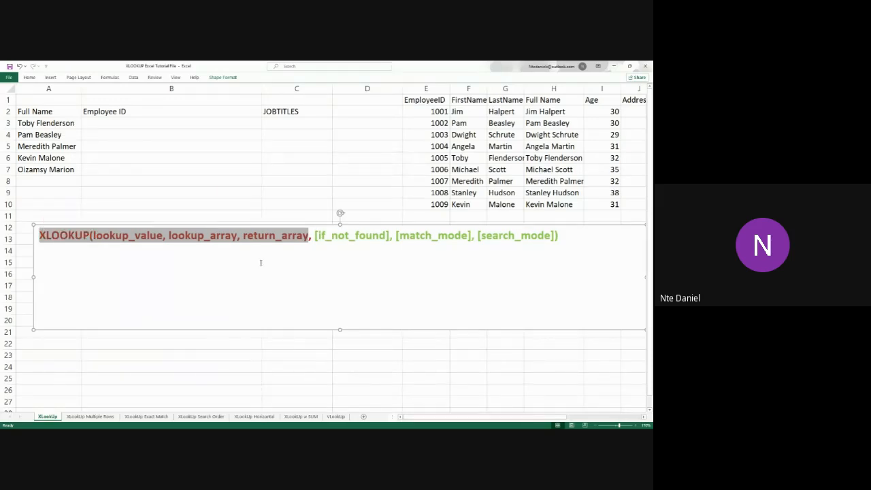
drag(309, 235, 557, 234)
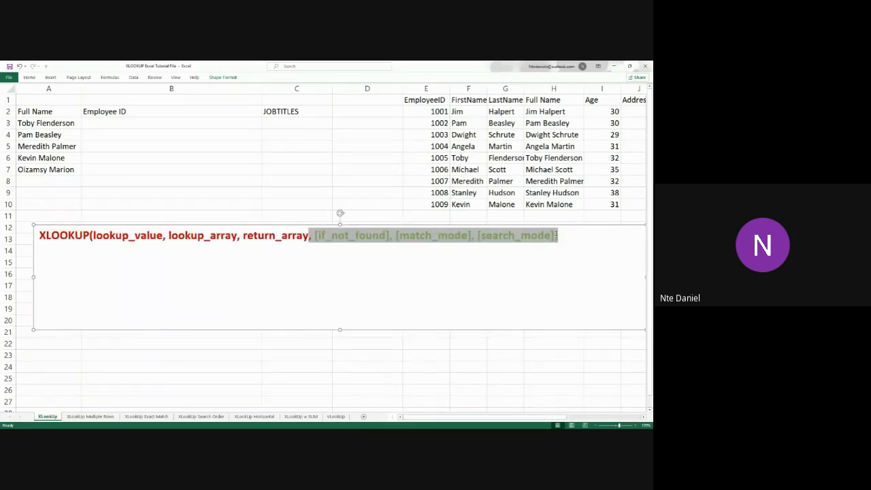
Move the XLOOKUP syntax text box down so that it starts at row 16
click(295, 295)
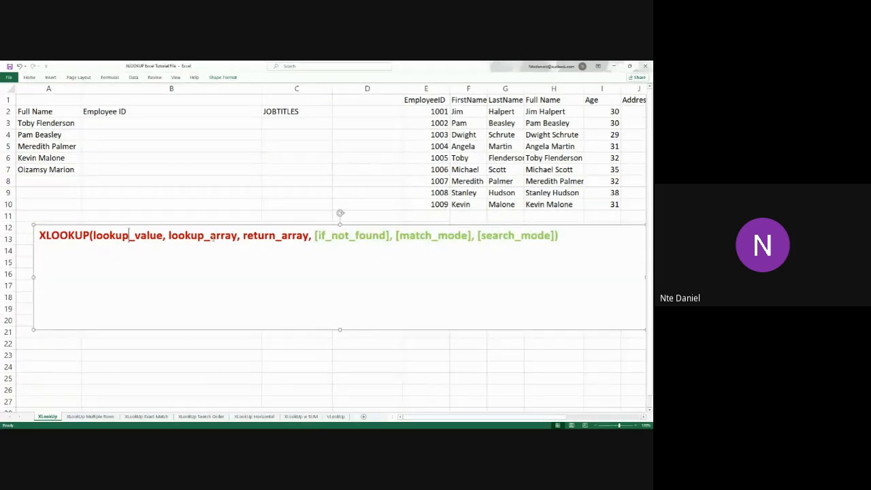
click(289, 235)
drag(462, 226, 462, 276)
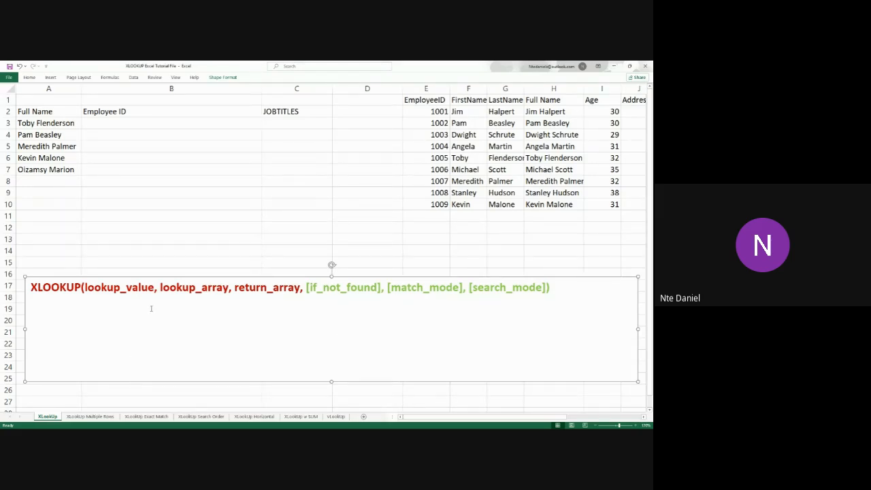
Review the required XLOOKUP arguments one by one, highlighting lookup_value, lookup_array and return_array in the syntax text
double_click(100, 286)
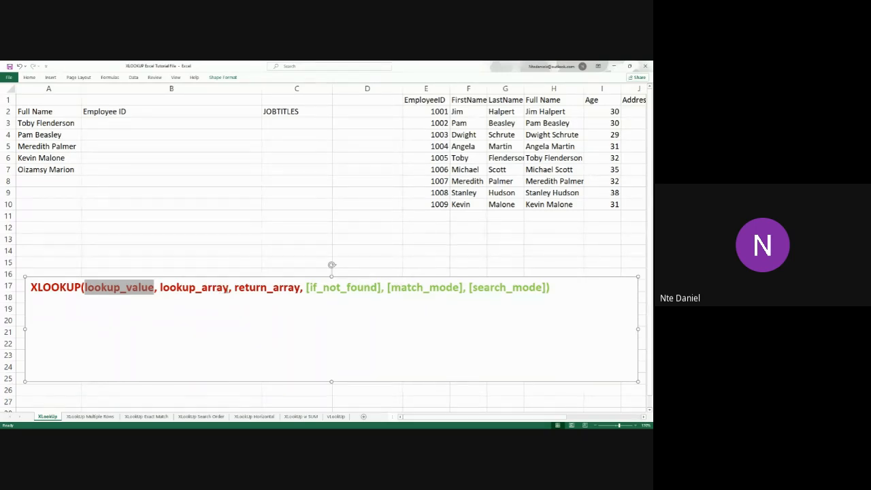
double_click(200, 288)
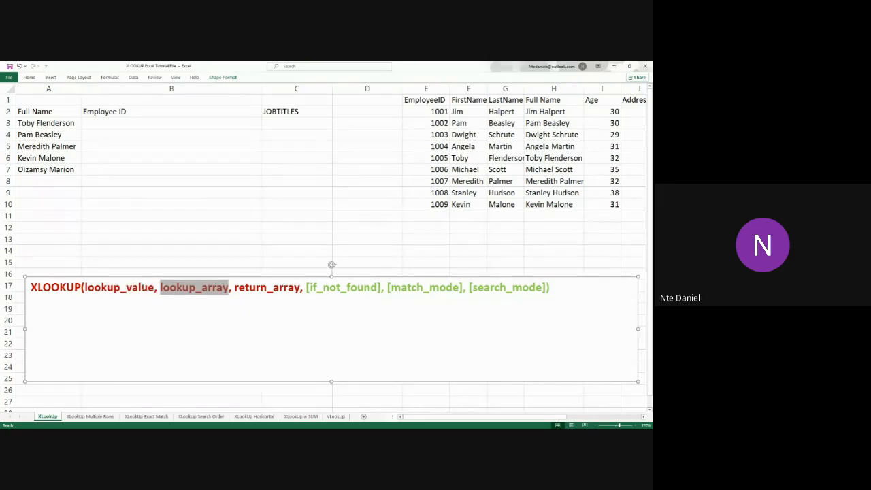
double_click(96, 279)
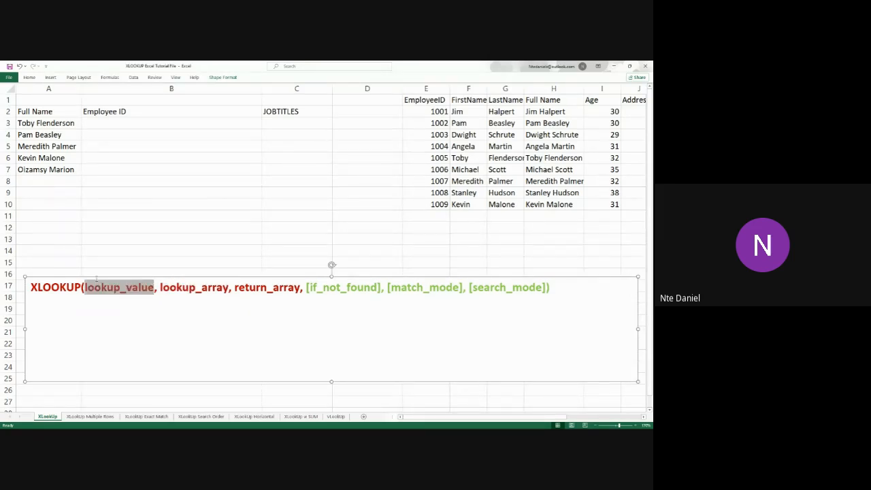
drag(301, 288, 243, 288)
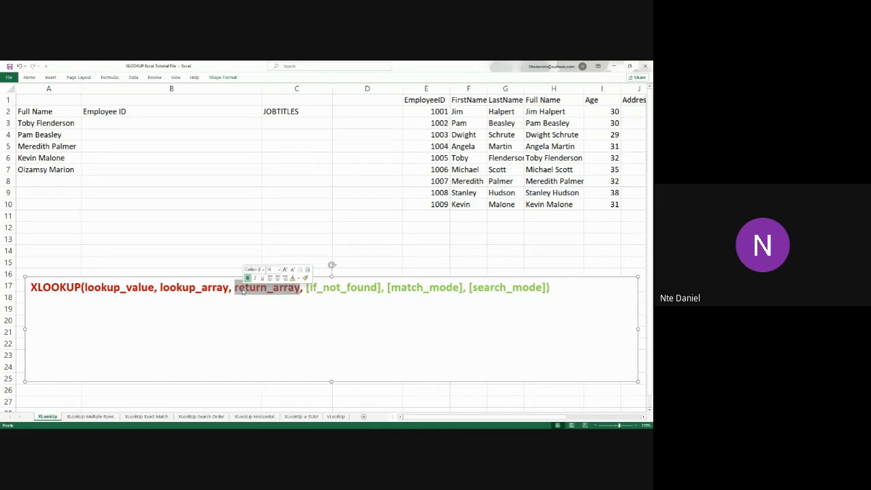
click(123, 291)
click(201, 288)
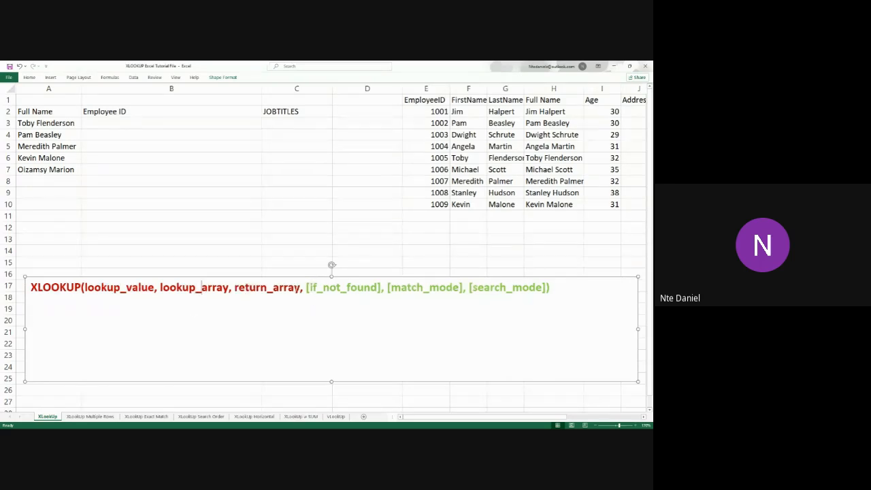
drag(303, 288, 55, 287)
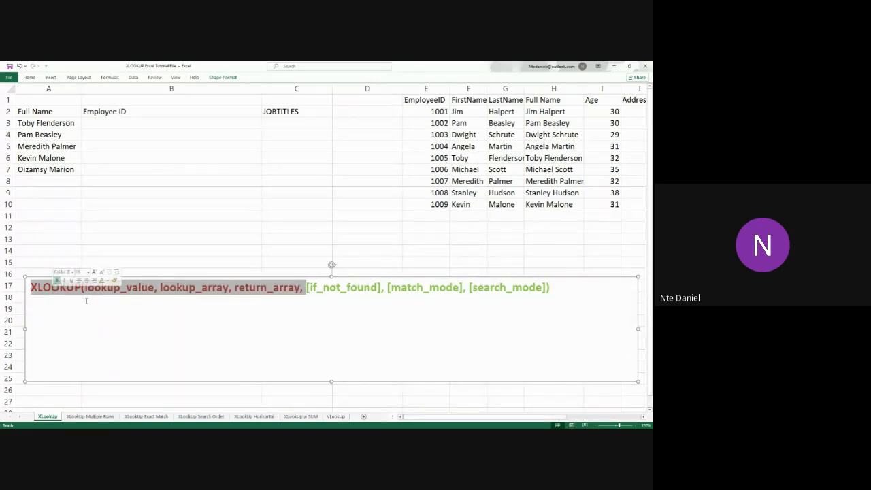
click(303, 288)
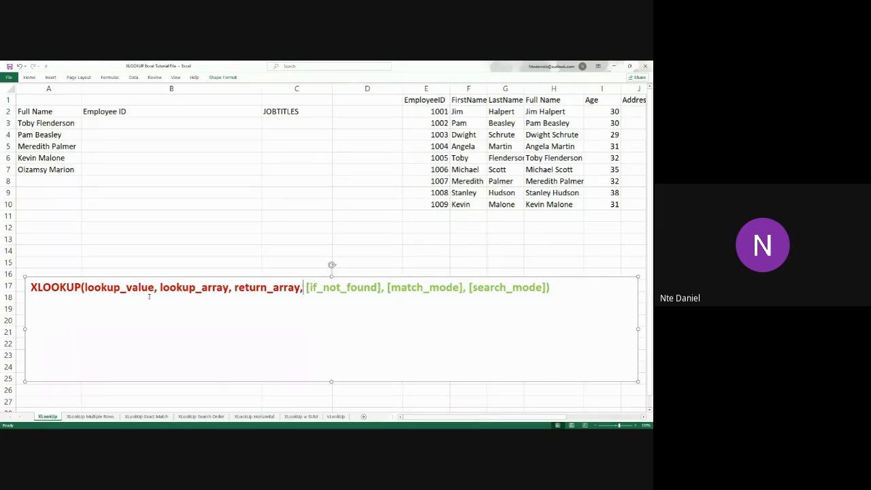
drag(154, 288, 85, 288)
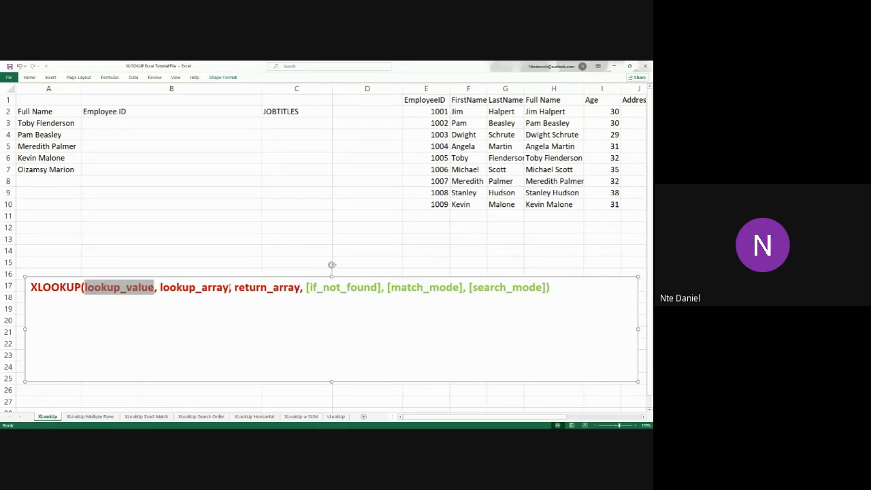
drag(230, 289, 176, 283)
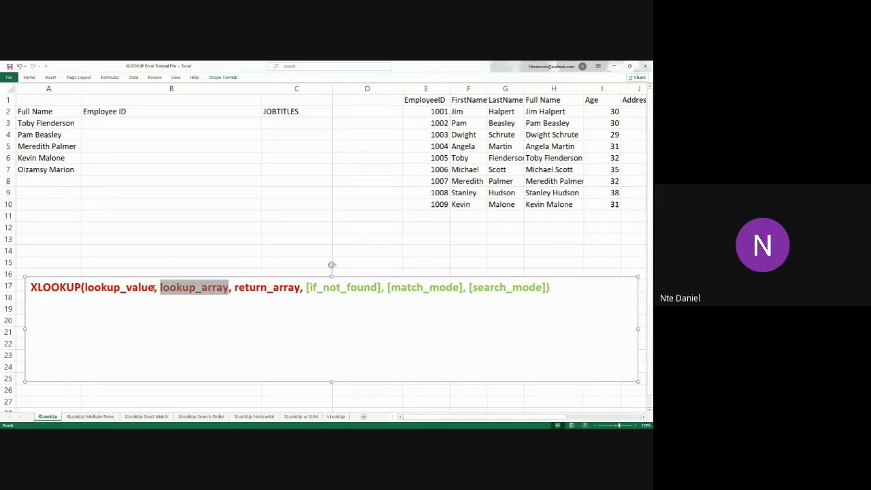
drag(155, 288, 96, 289)
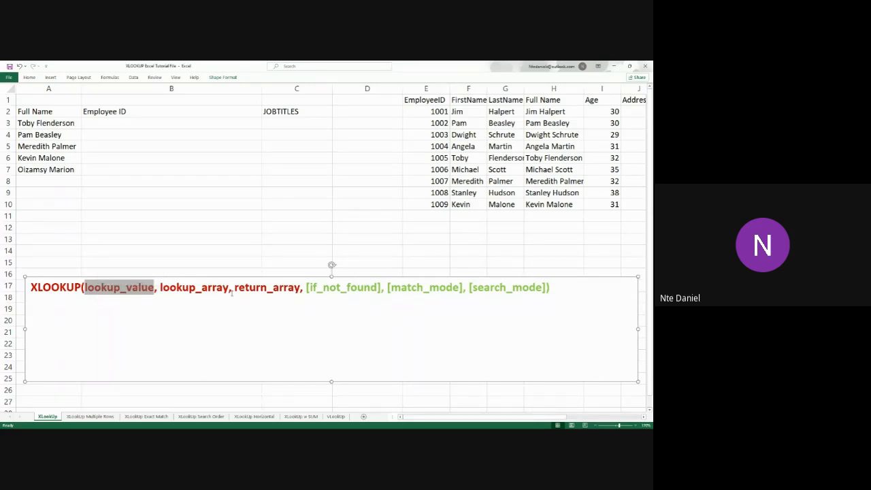
drag(225, 289, 166, 289)
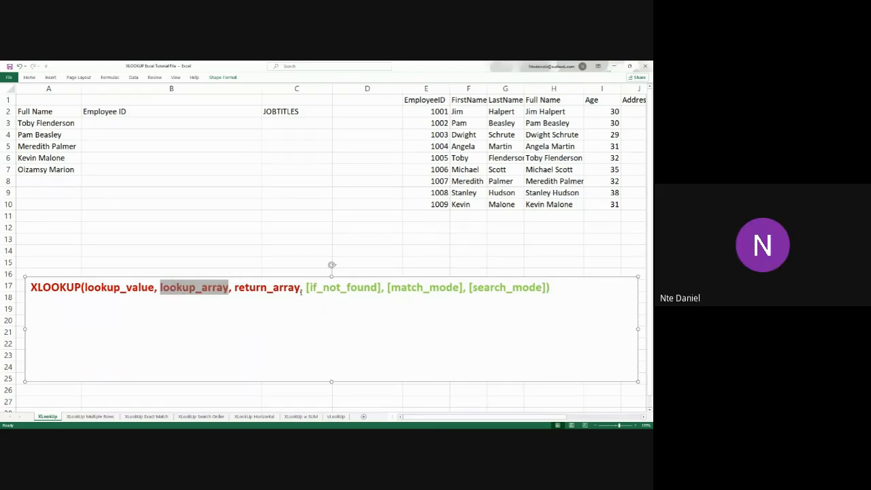
Go over lookup_value, lookup_array and return_array once more, highlighting each required argument in the XLOOKUP syntax text
drag(301, 289, 241, 291)
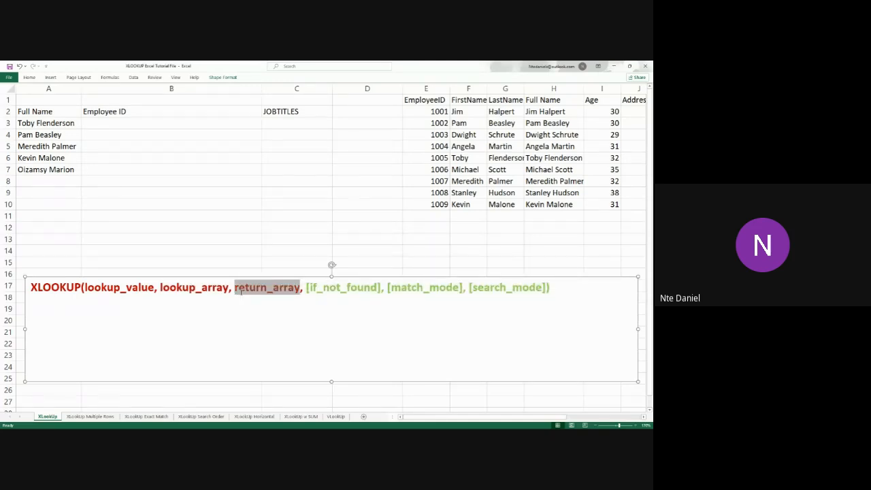
drag(154, 287, 97, 291)
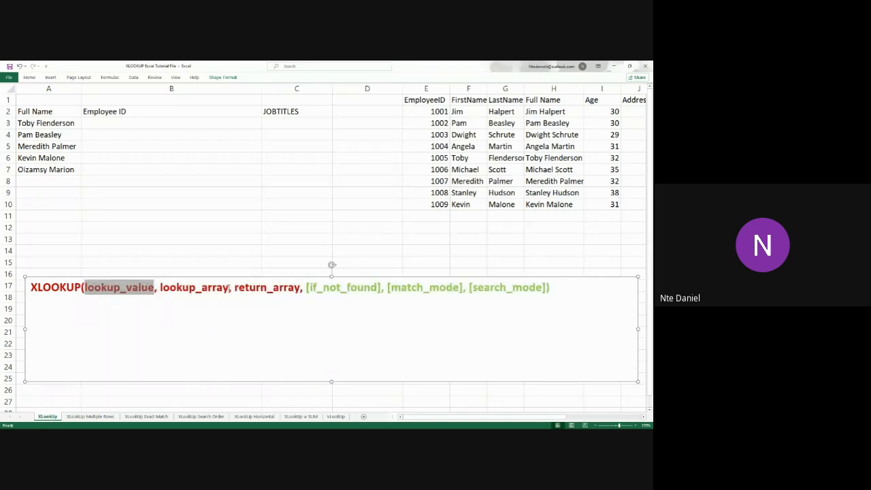
drag(229, 288, 169, 289)
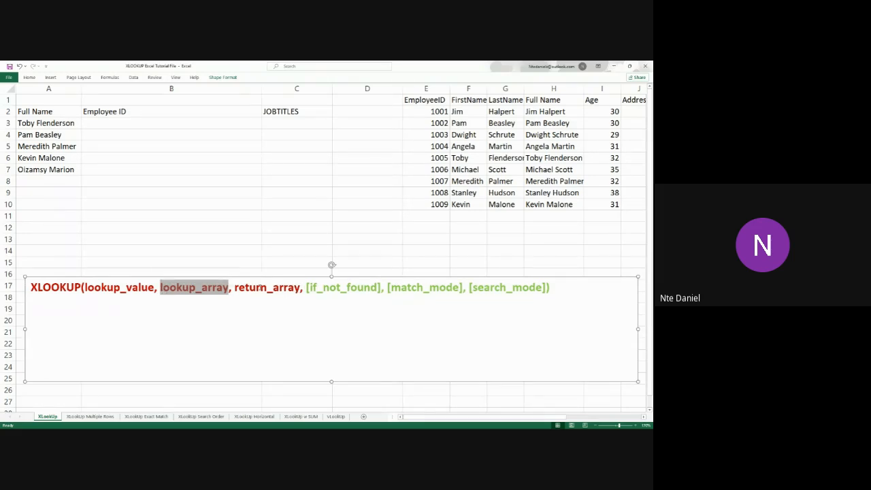
double_click(257, 288)
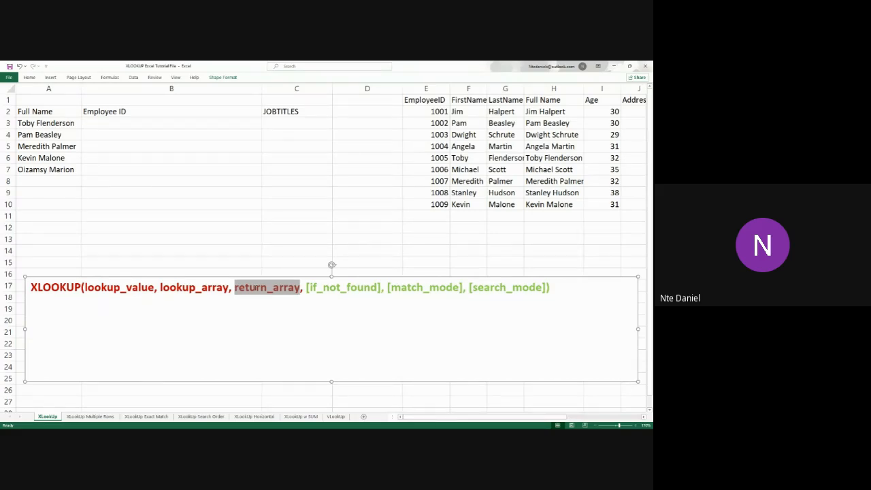
Move the XLOOKUP syntax text box down so that it starts at row 18
click(426, 310)
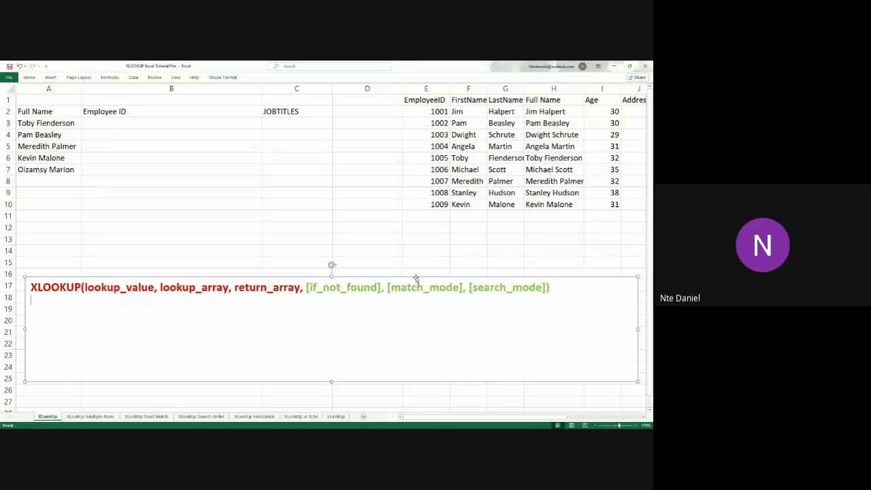
drag(416, 281, 414, 304)
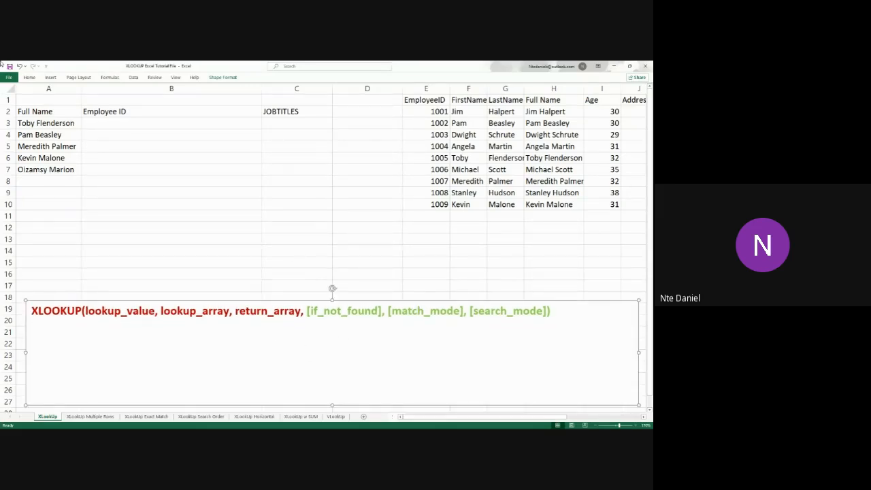
Examine the full names in A3:A7 and the employee table's columns from EmployeeID through Email
drag(61, 122, 52, 166)
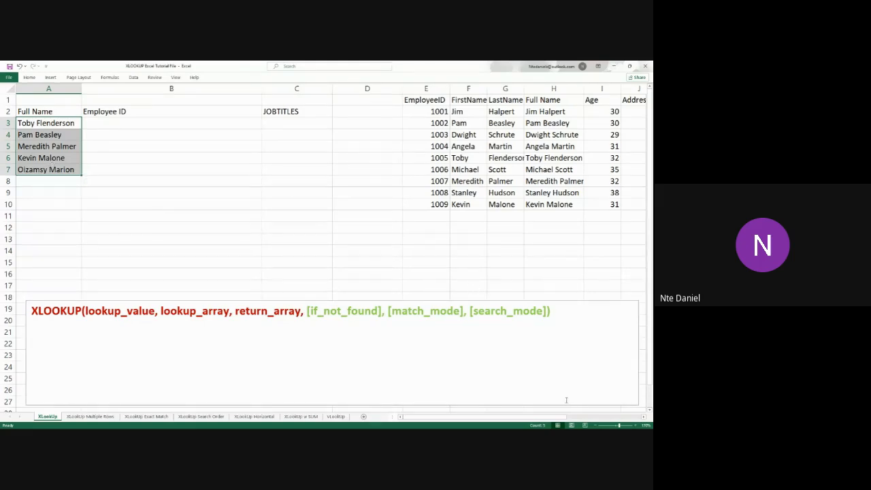
drag(552, 420, 590, 417)
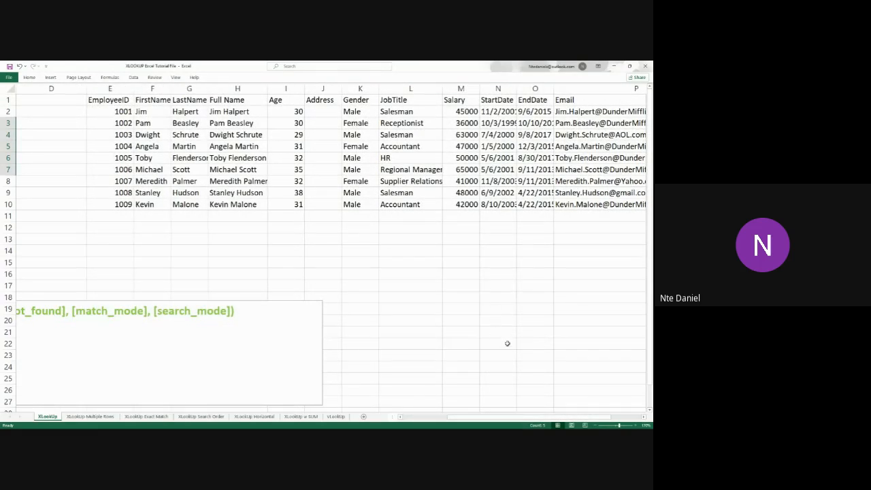
mouse_move(553, 420)
mouse_down()
mouse_move(573, 418)
mouse_move(541, 418)
mouse_up()
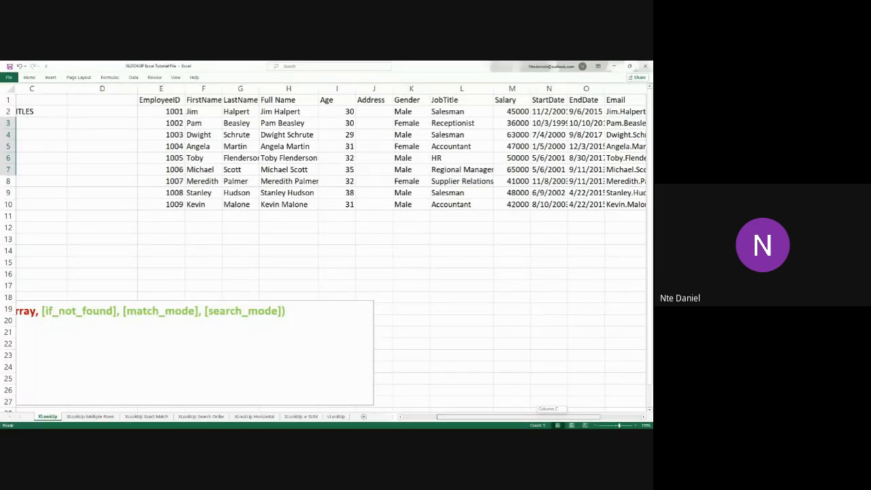
drag(541, 418, 550, 427)
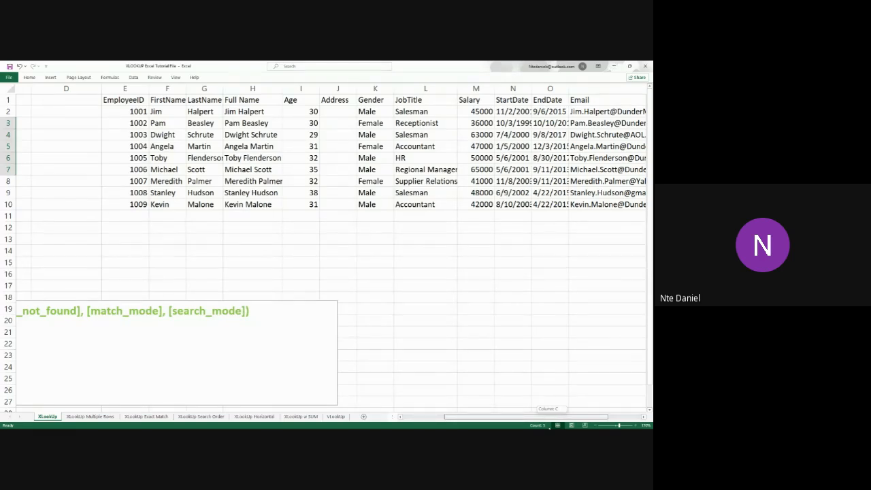
drag(556, 425, 563, 426)
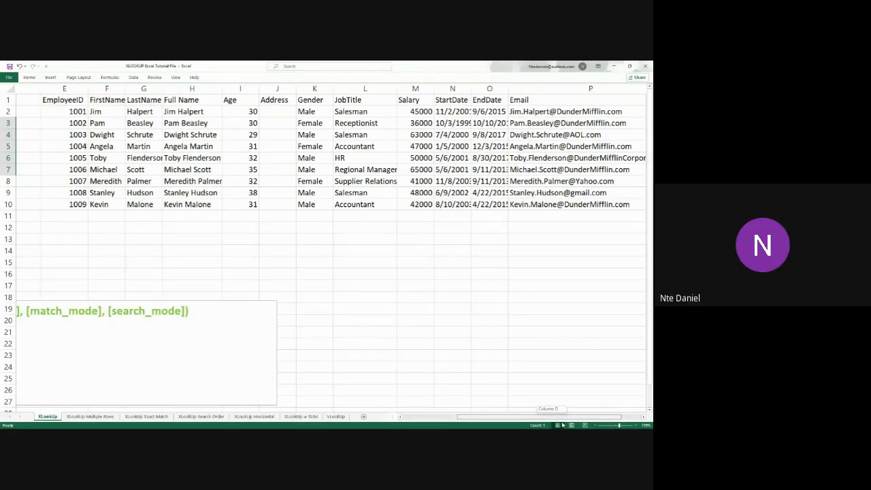
drag(563, 426, 483, 419)
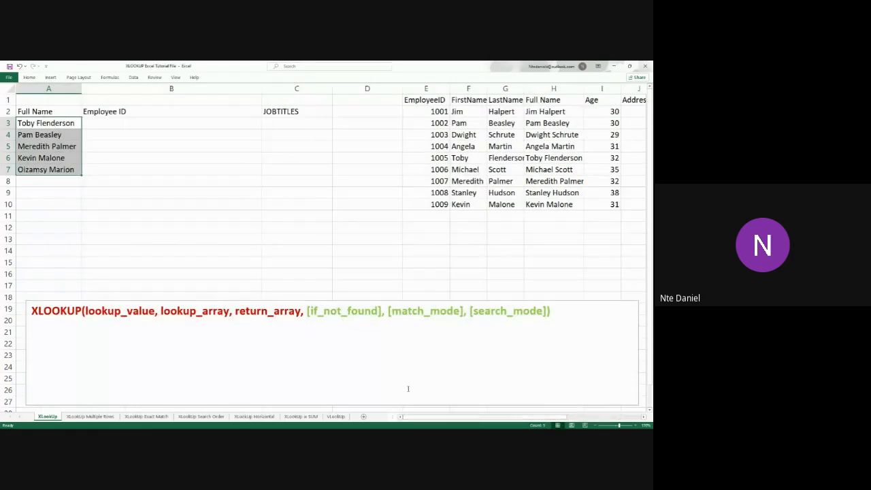
View the XLookUp Multiple Rows sheet, return to the XLookUp sheet and highlight the lookup names in A3:A7
click(105, 417)
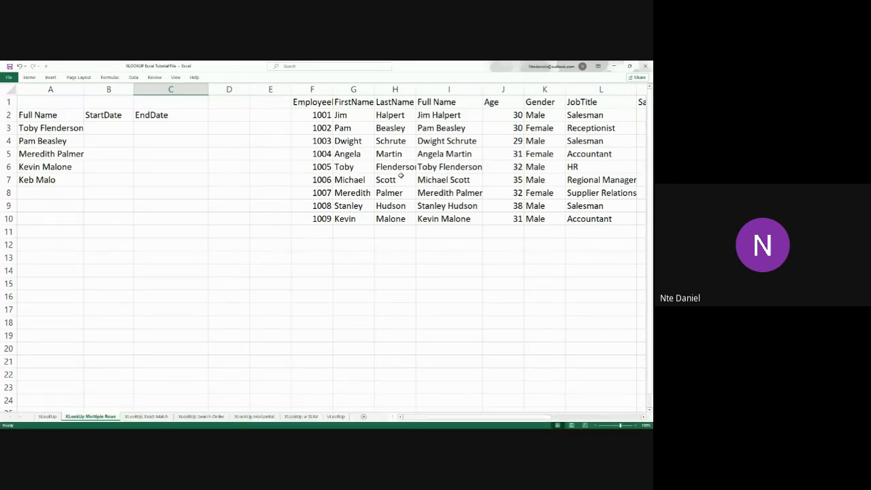
click(47, 417)
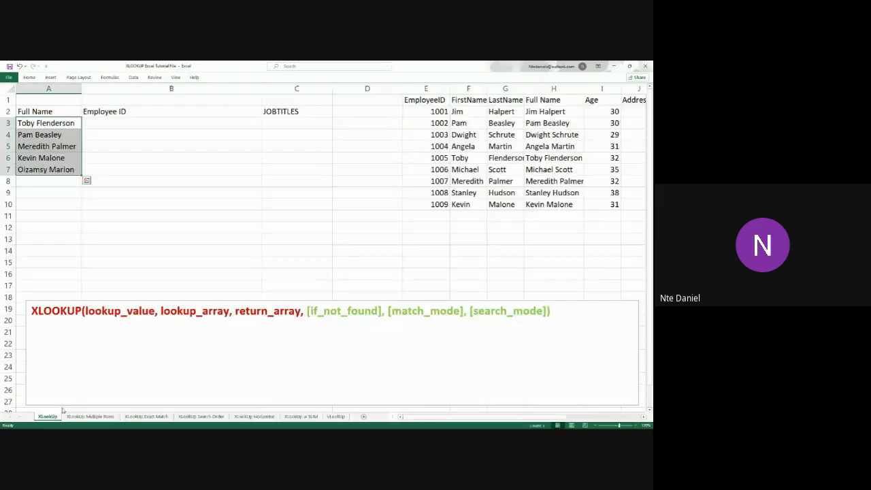
click(264, 280)
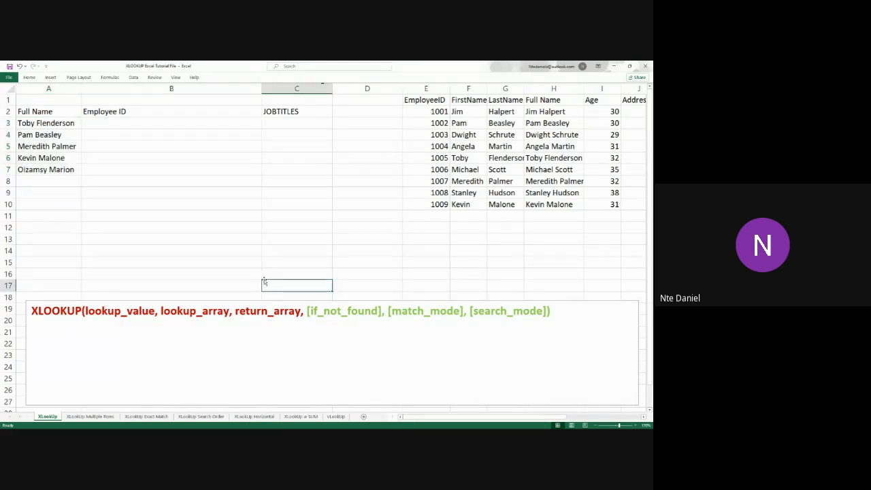
click(112, 125)
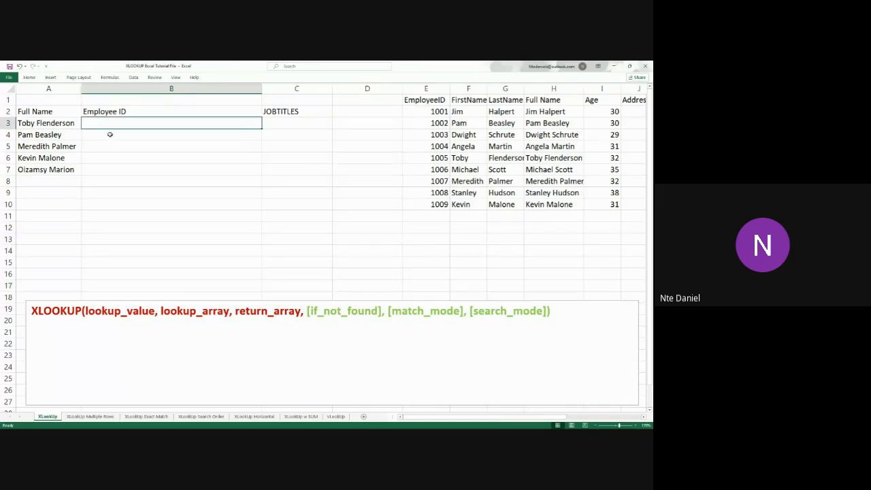
drag(64, 125, 60, 166)
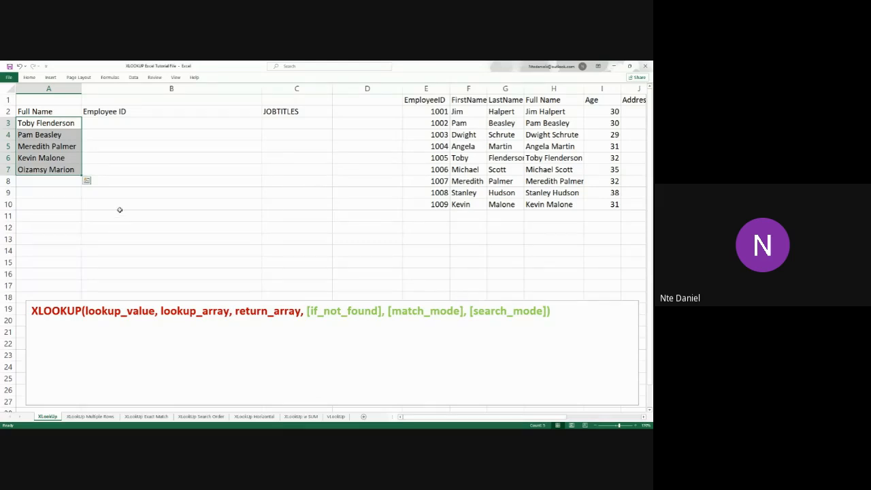
Start an XLOOKUP formula in cell B3 under Employee ID with A3 as the lookup_value
double_click(129, 122)
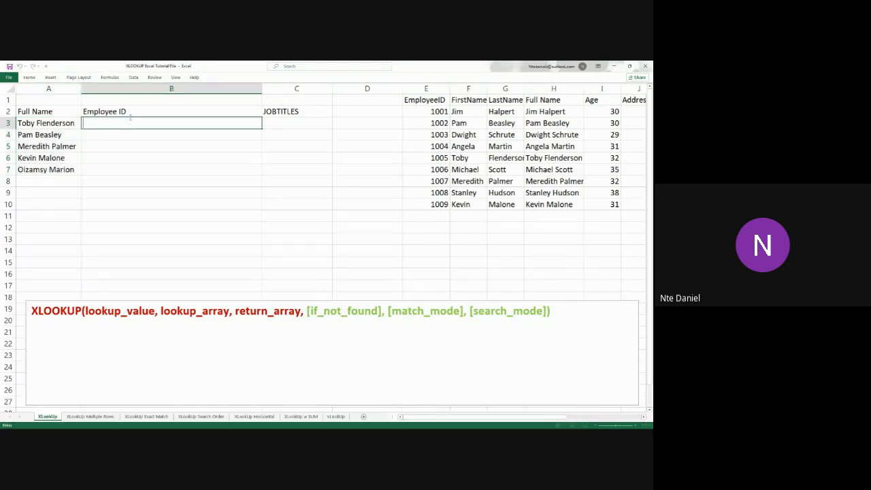
text(=X)
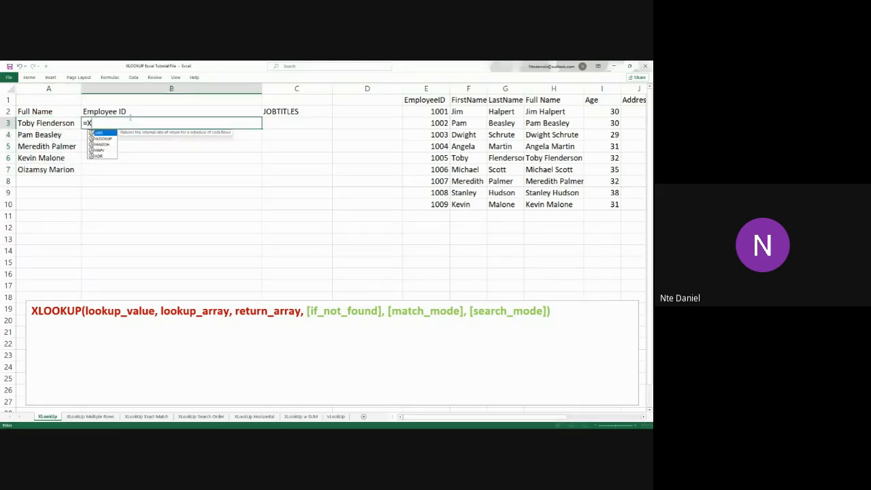
text(lookup)
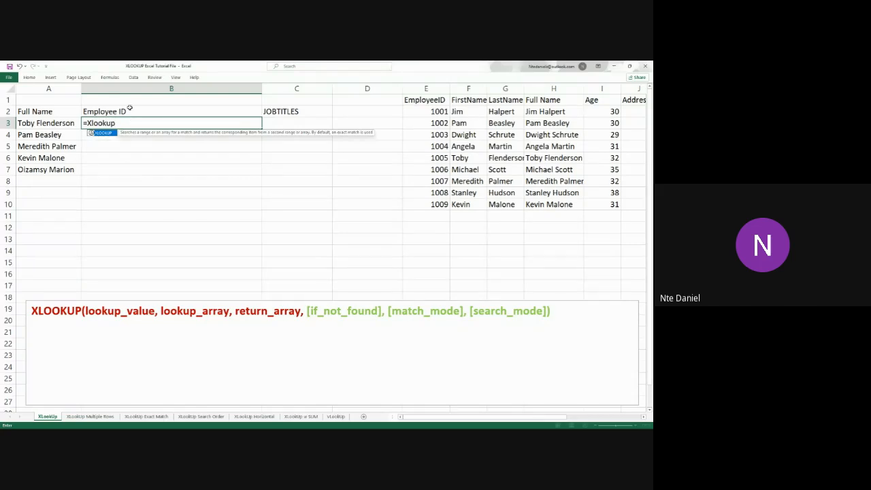
double_click(102, 134)
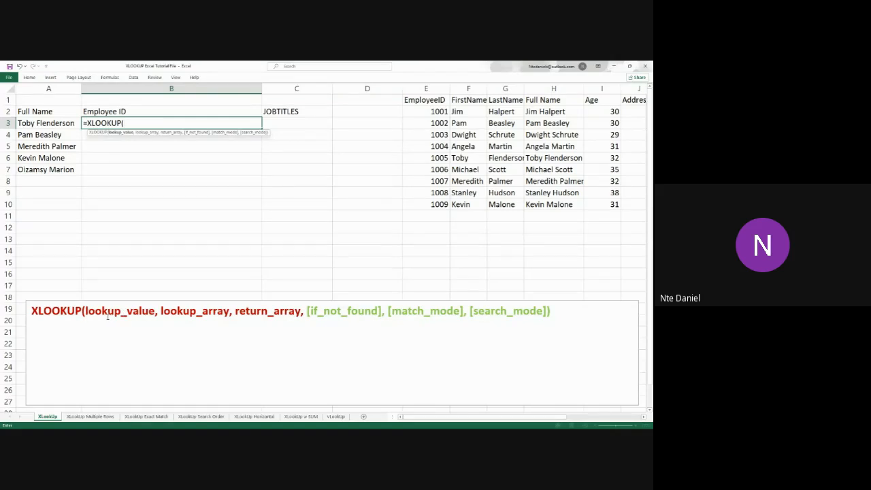
click(58, 124)
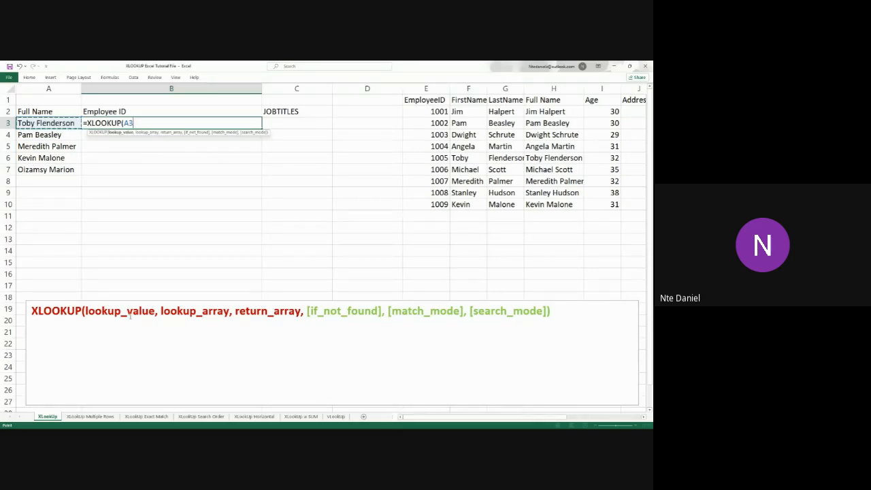
text(,)
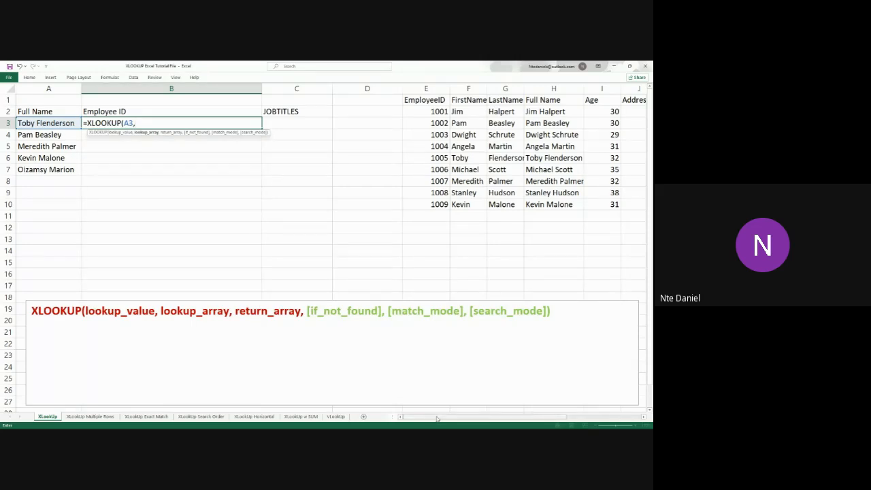
Set the formula's lookup_array to the table's Full Name cells as the absolute reference $H$2:$H$10
drag(439, 417, 480, 403)
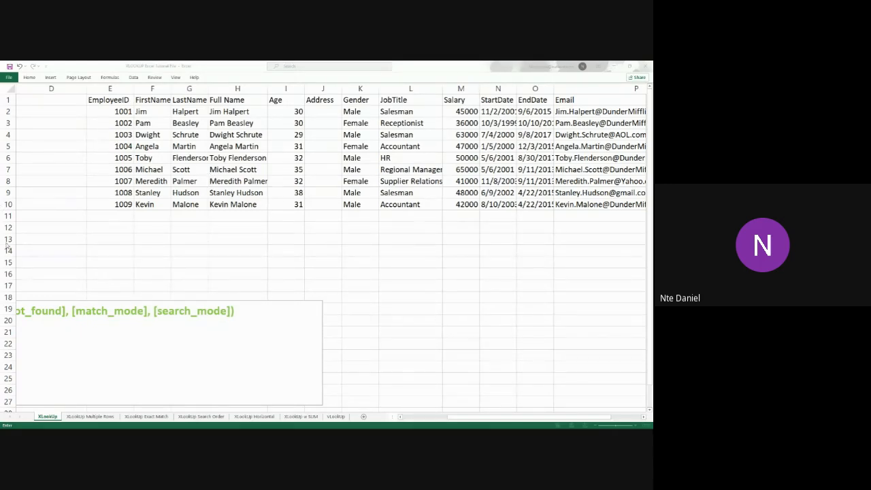
click(477, 421)
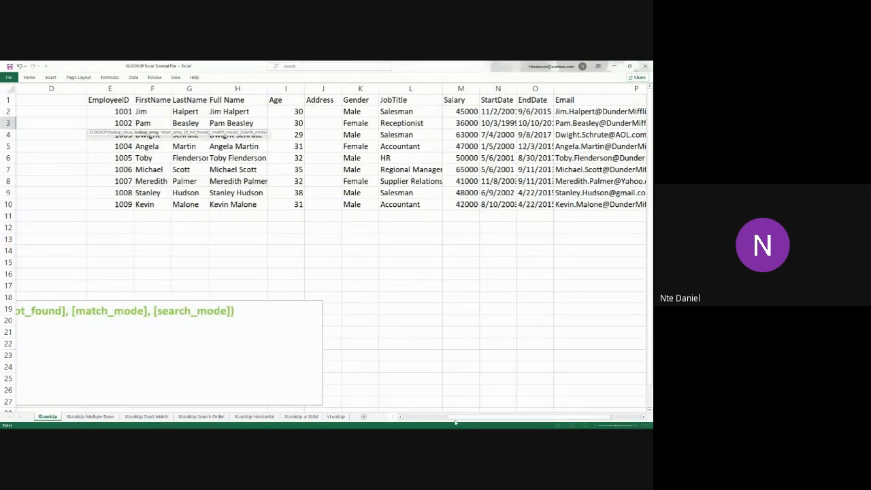
key(Left)
text(,)
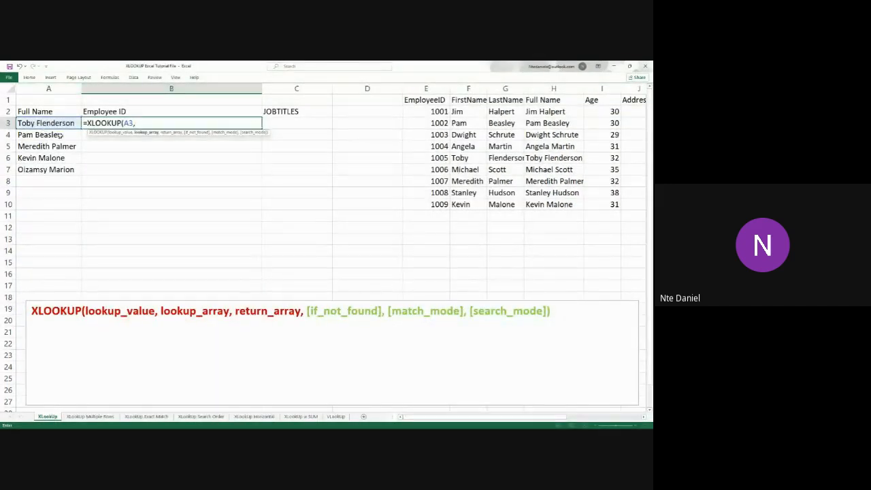
drag(464, 417, 494, 417)
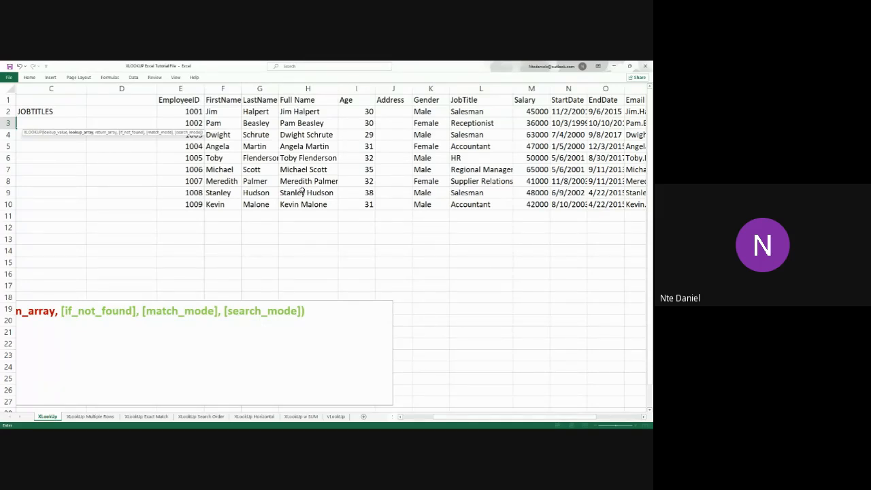
drag(321, 113, 303, 205)
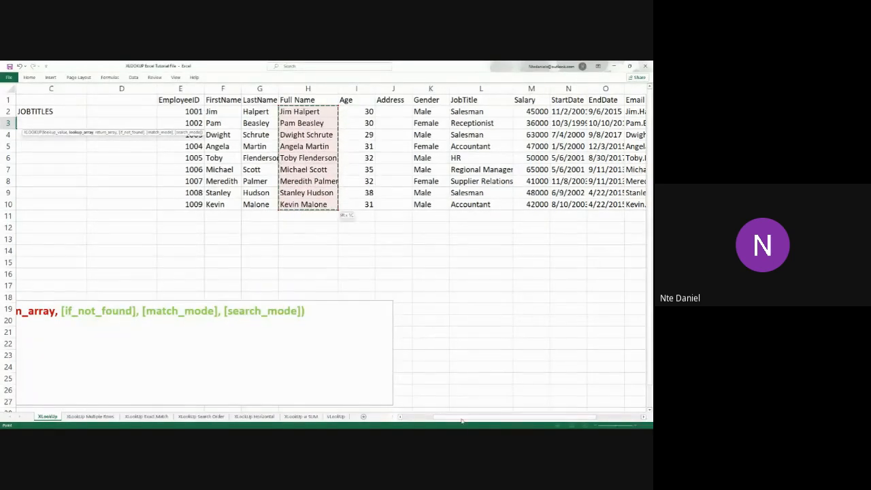
drag(451, 418, 407, 416)
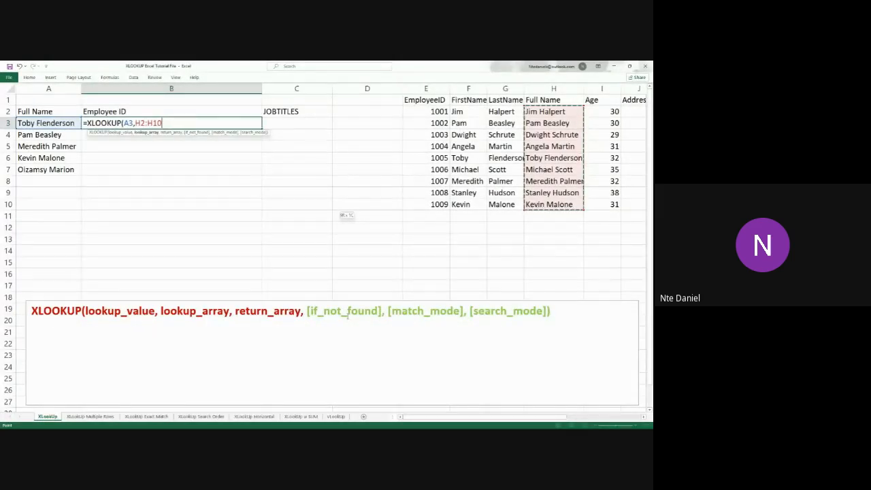
key(F4)
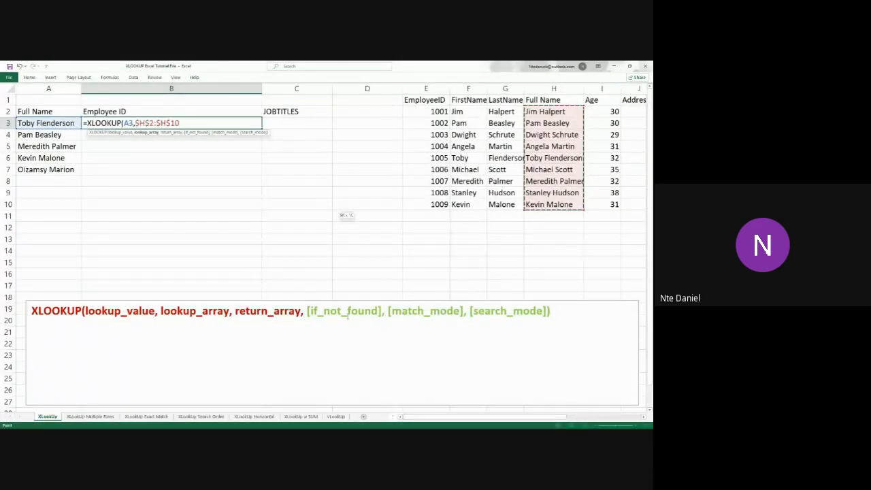
text(,)
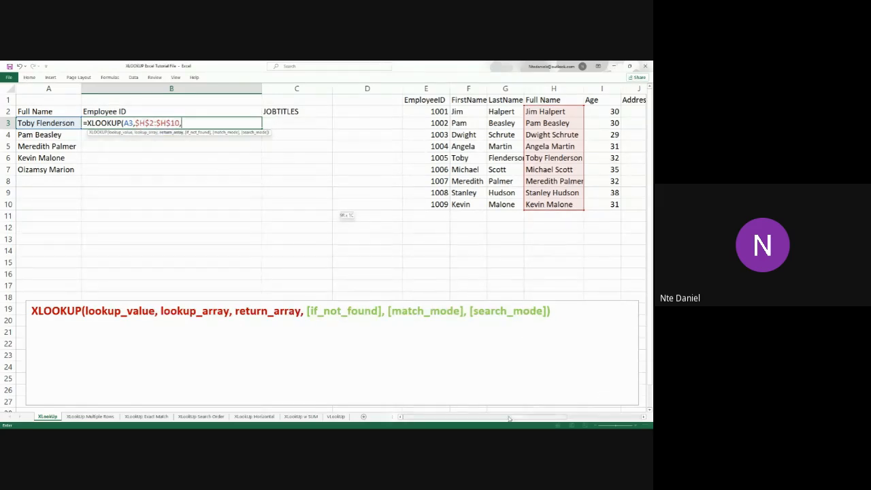
Set the return_array to the table's EmployeeID cells as the absolute reference $E$2:$E$10 and complete the XLOOKUP formula in B3
drag(515, 422, 556, 422)
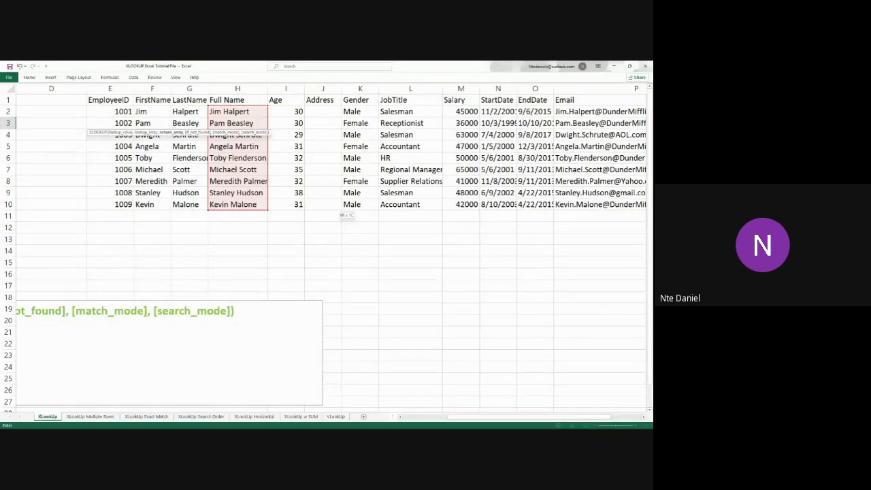
key(alt+Tab)
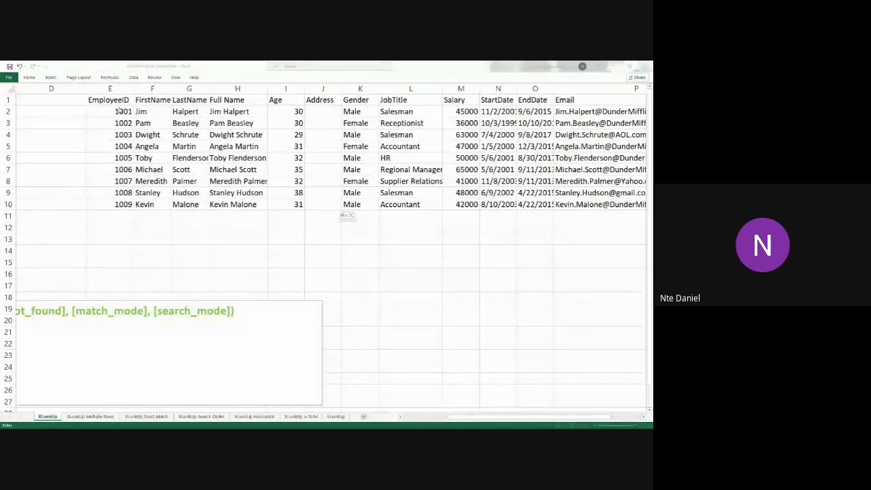
key(alt+Tab)
drag(111, 112, 123, 205)
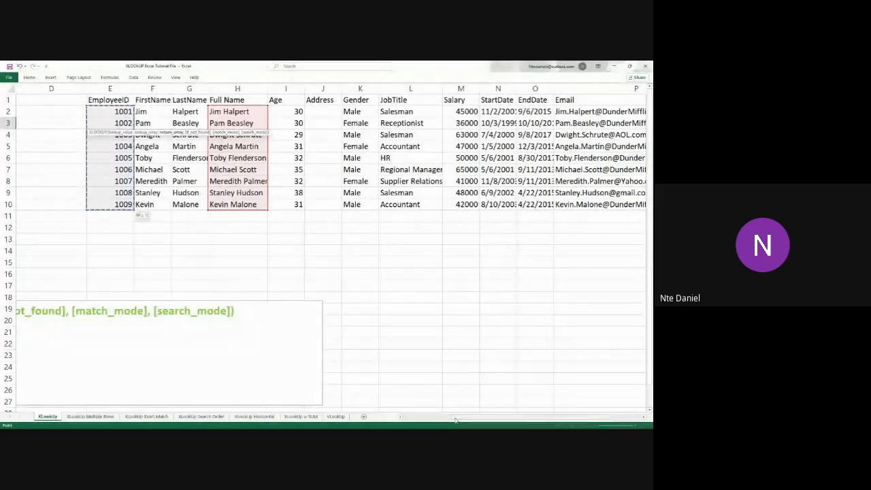
drag(452, 417, 391, 426)
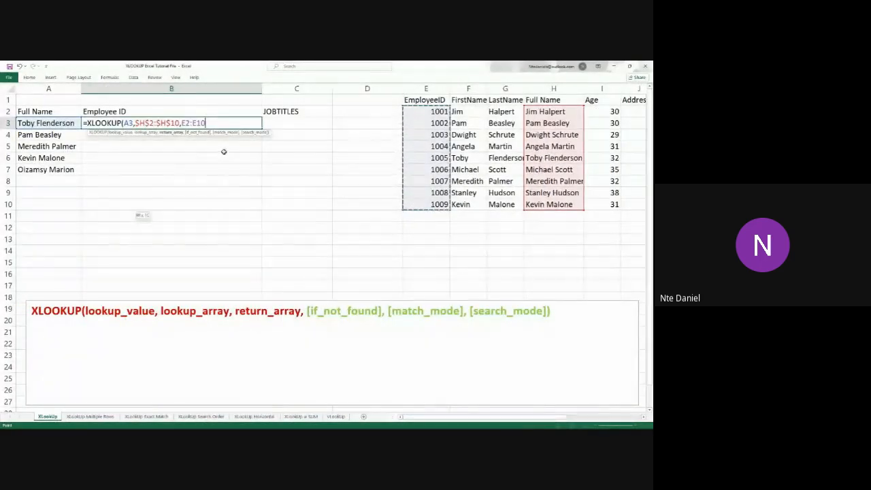
key(F4)
text())
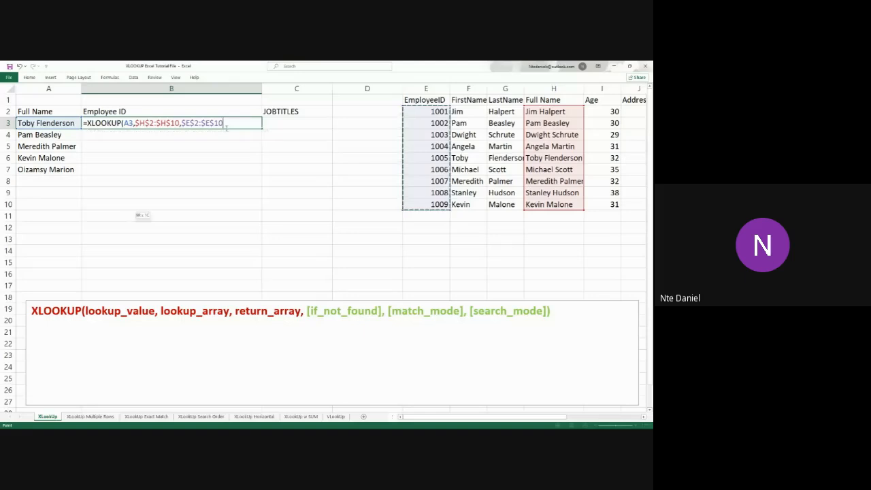
key(Return)
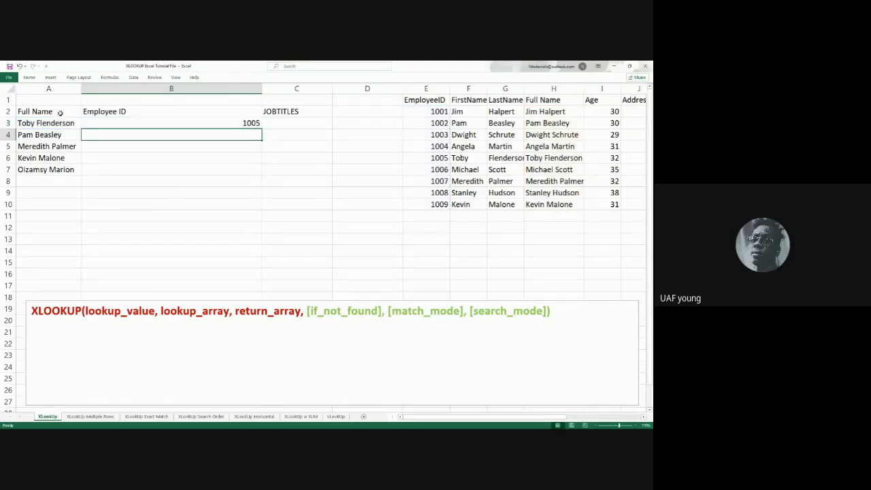
Fill the XLOOKUP formula from B3 down through B7 so every full name gets a lookup
click(235, 122)
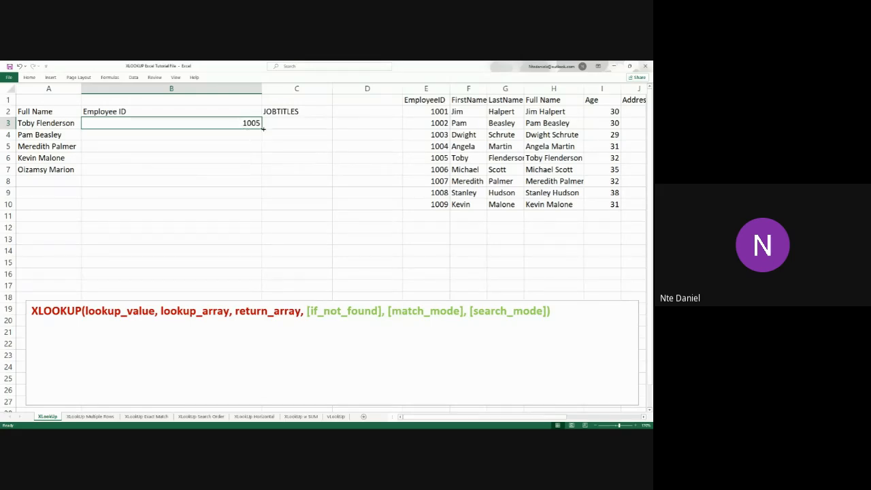
drag(262, 128, 255, 174)
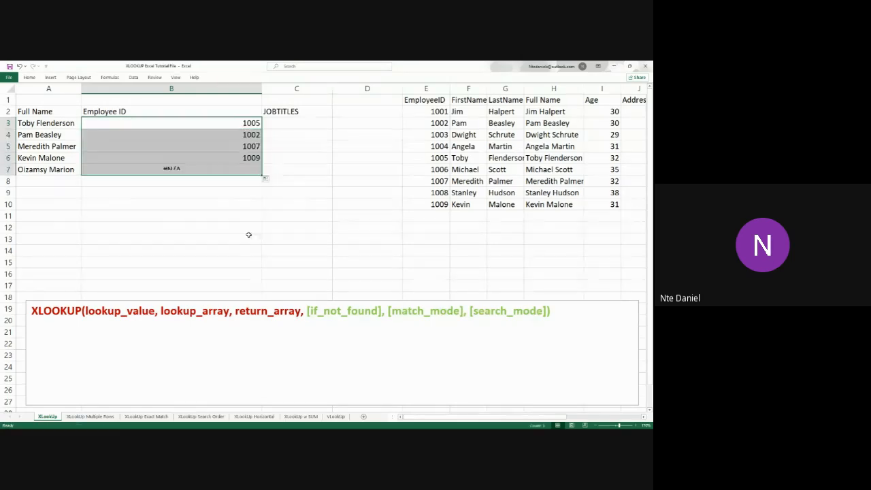
click(248, 238)
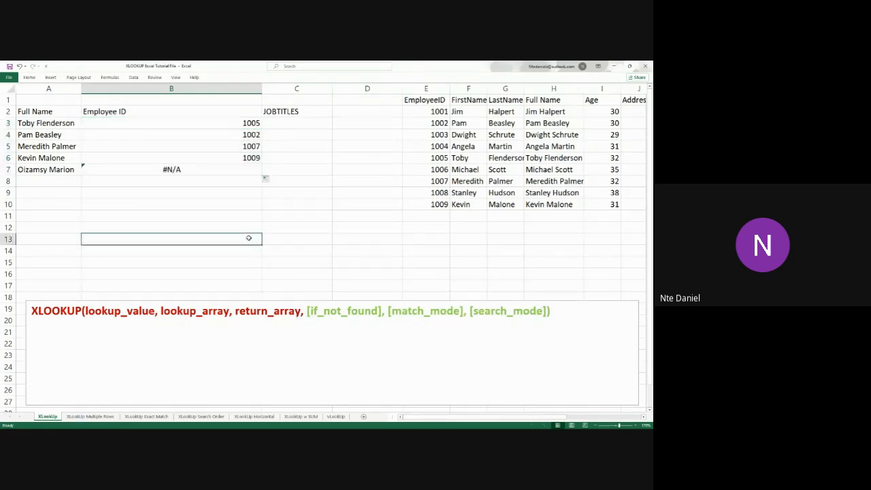
Check the Employee ID results in B3 and B4 against the matching Full Name and EmployeeID entries in the table
click(58, 124)
click(229, 126)
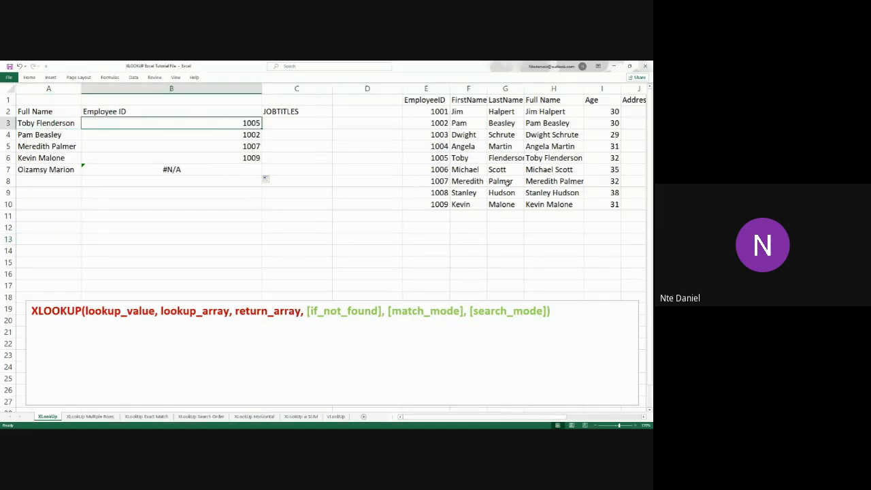
click(552, 160)
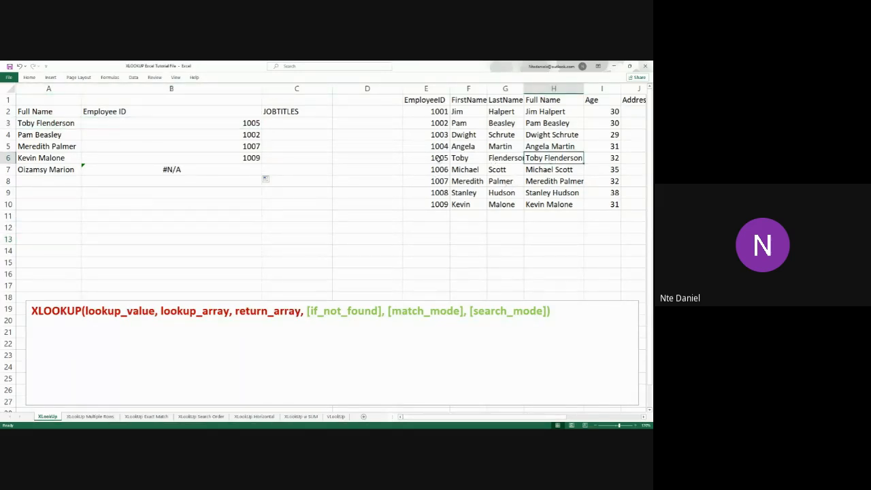
click(439, 158)
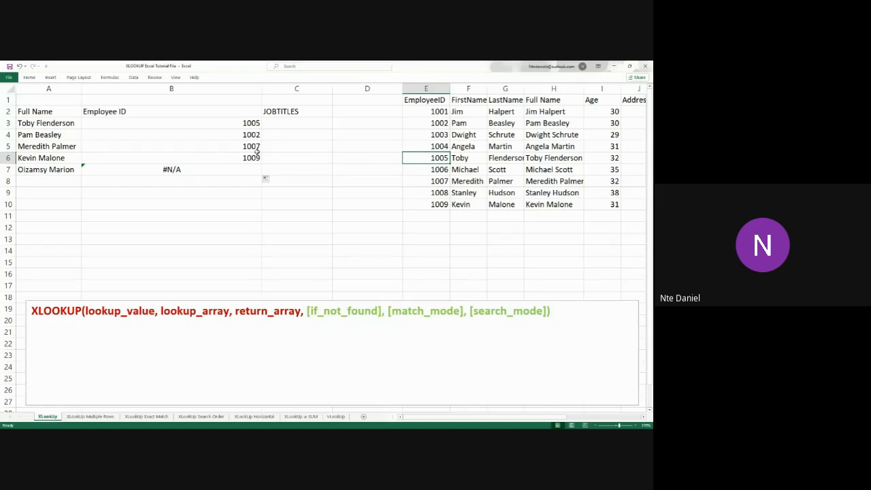
click(50, 136)
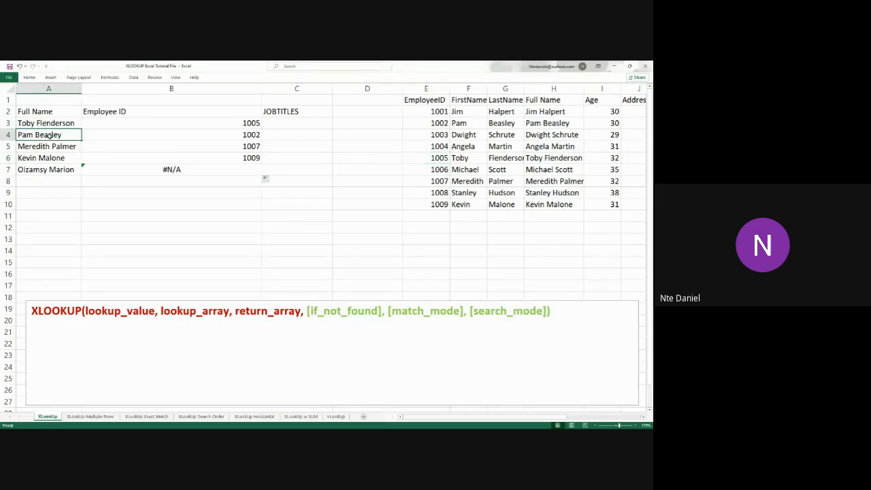
click(219, 137)
click(562, 126)
click(429, 123)
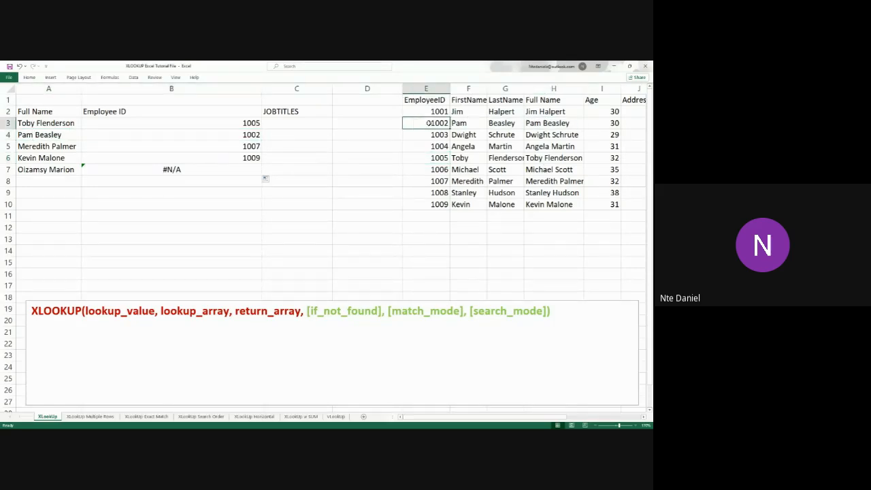
Check the results in B5 and B6 against their matching table rows, and inspect the name in A7 with its result in B7
click(60, 148)
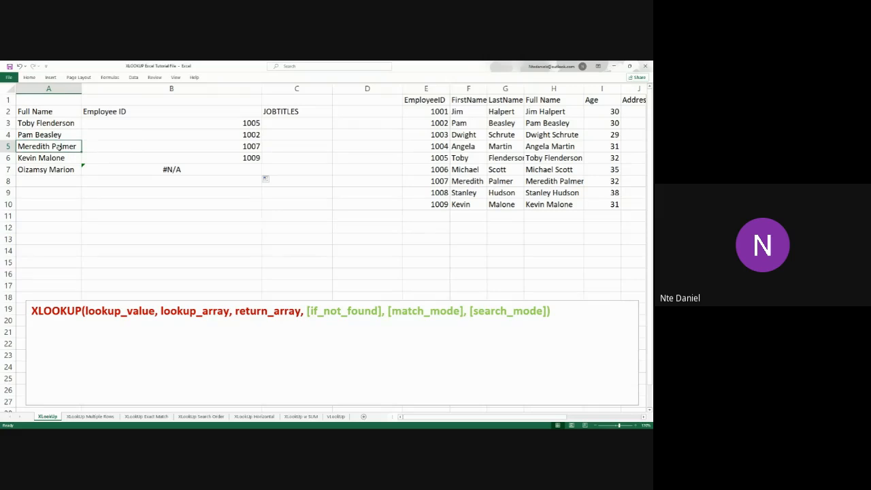
click(258, 146)
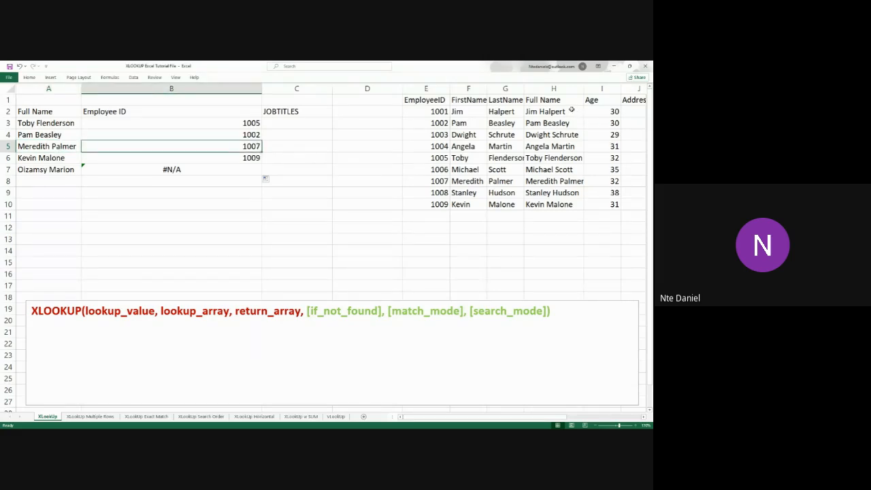
click(560, 181)
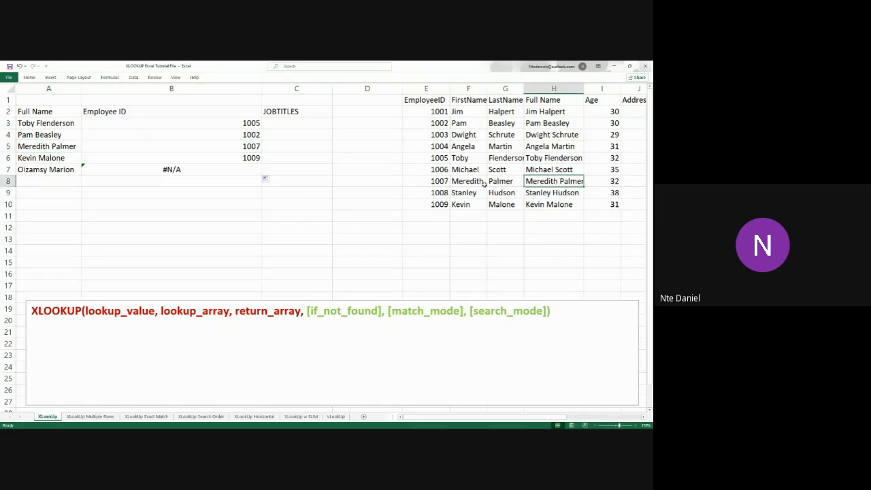
click(433, 181)
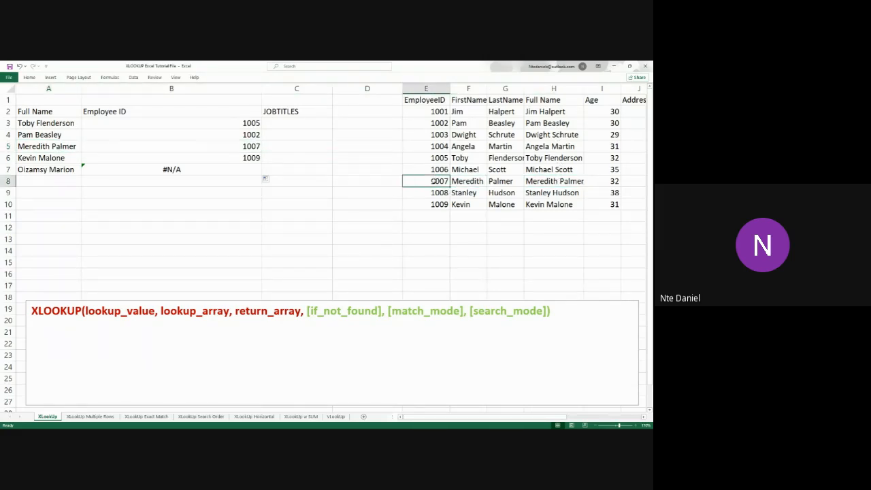
click(52, 158)
click(233, 159)
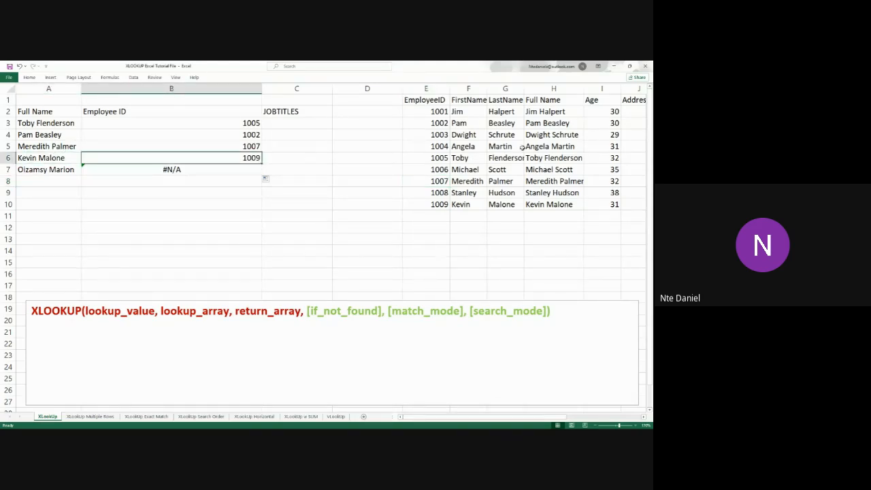
click(555, 205)
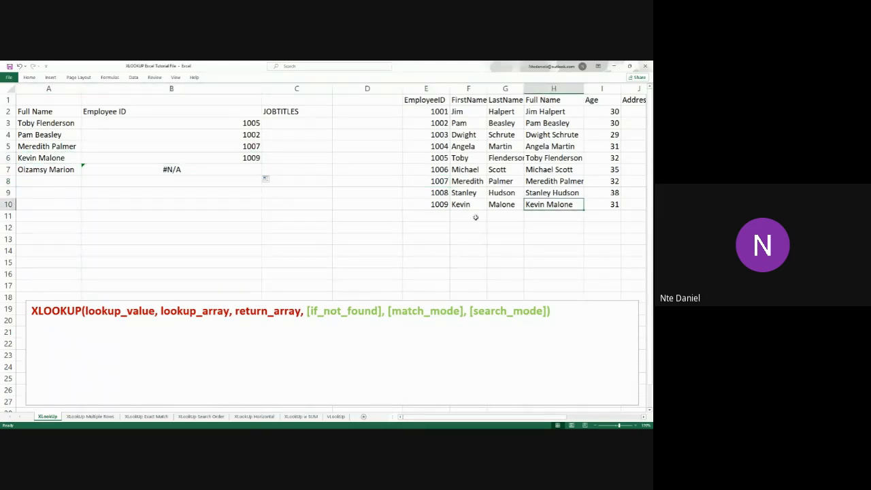
click(442, 206)
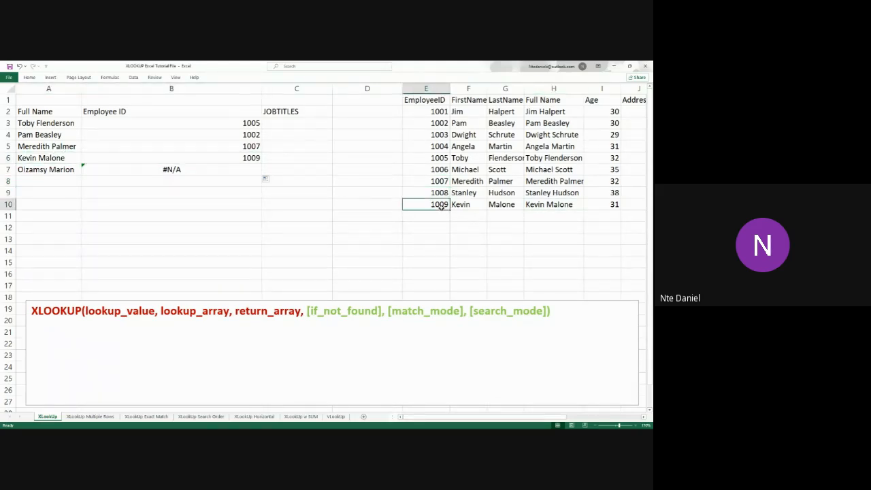
click(43, 170)
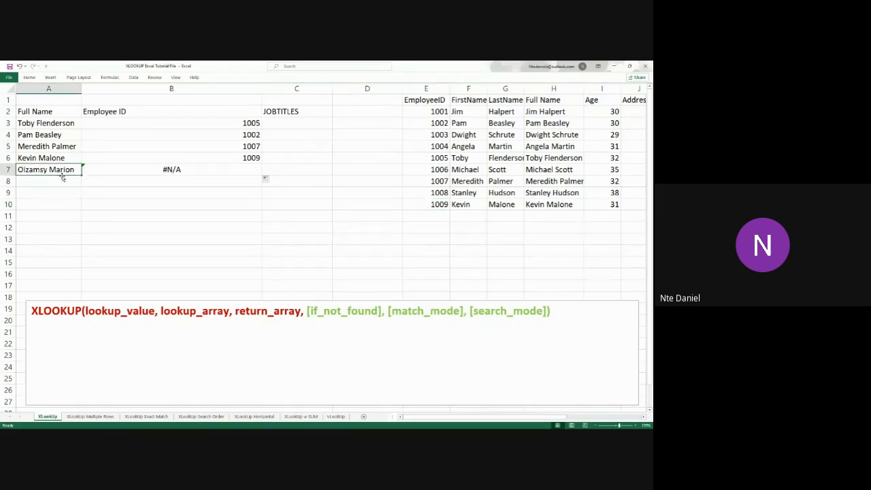
click(181, 170)
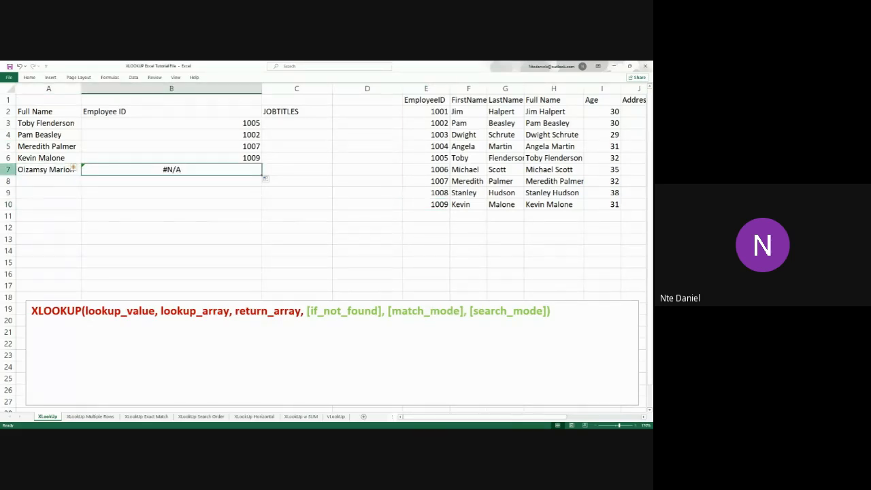
Review the result in B3 and highlight the lookup names in A3:A7
key(alt+Tab)
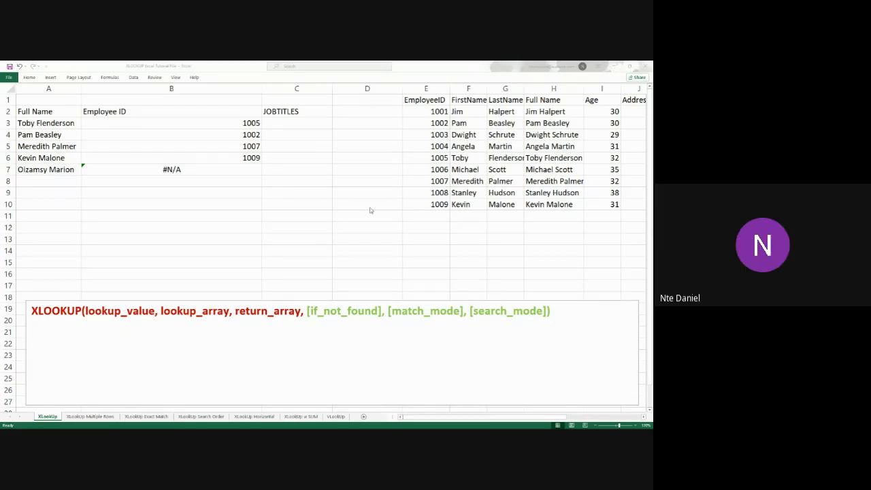
click(194, 123)
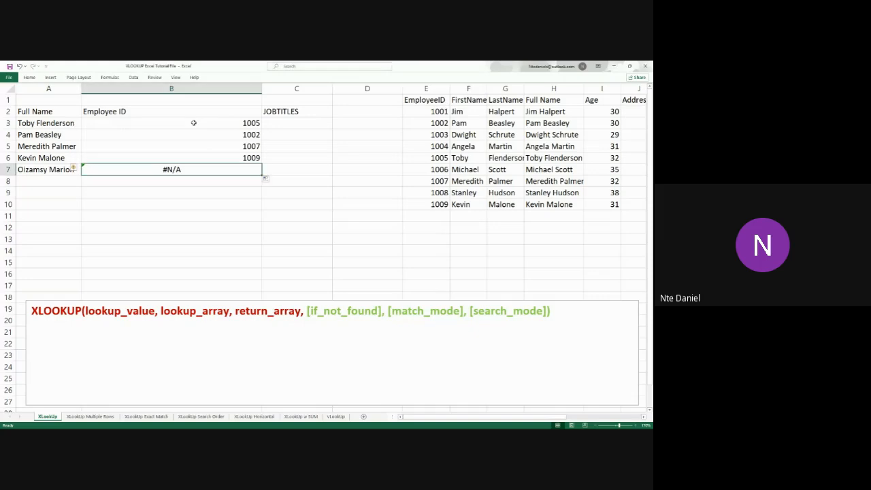
click(194, 123)
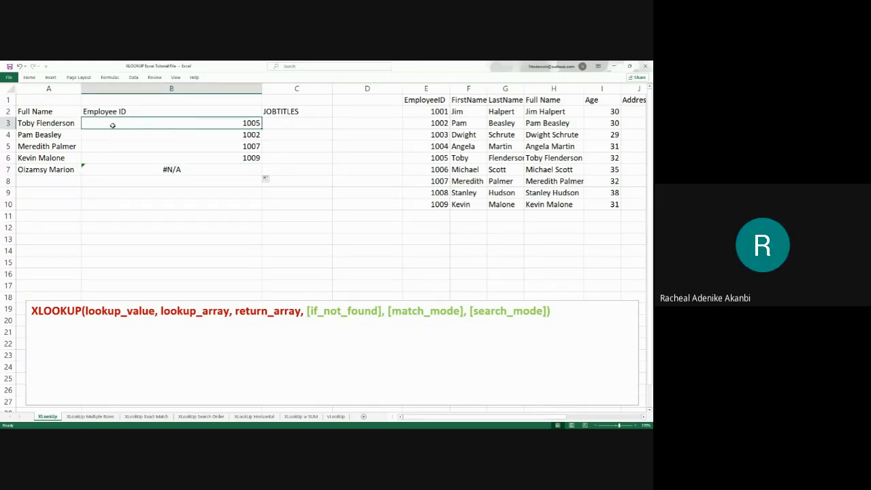
drag(66, 122, 60, 171)
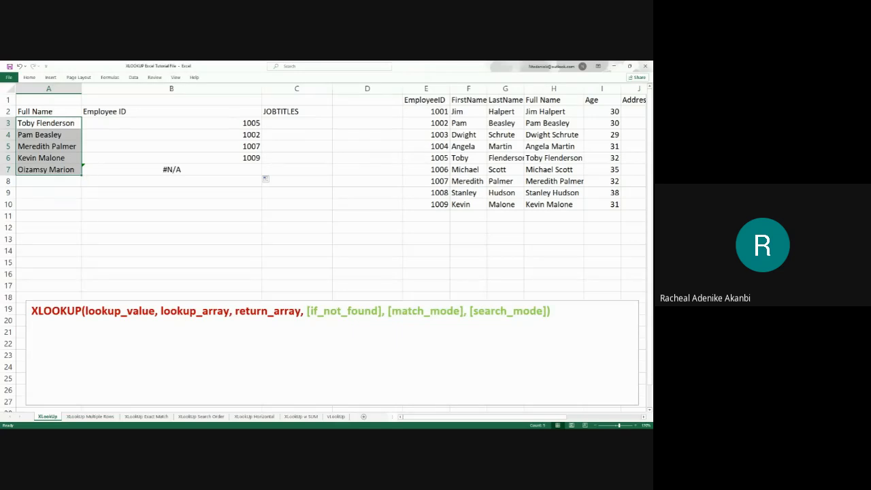
key(alt+Tab)
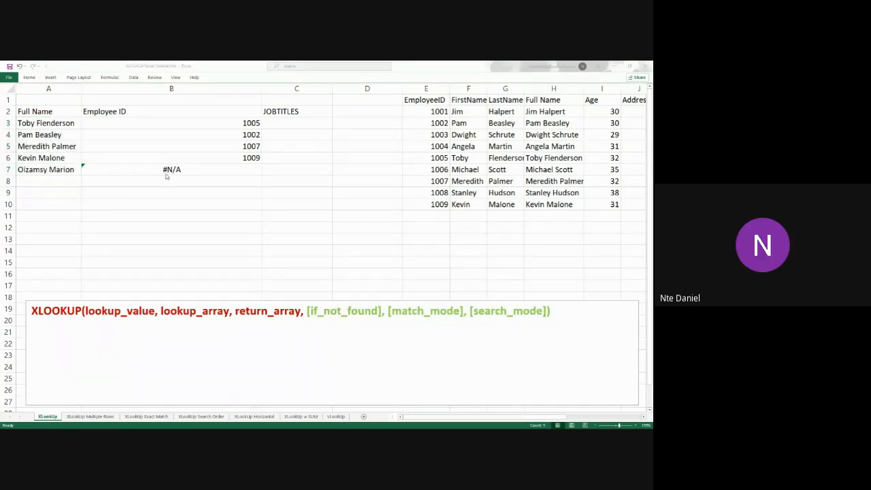
key(alt+Tab)
Examine the XLOOKUP formulas in B3 and B5, highlighting the A3 lookup_value in the first one
double_click(217, 123)
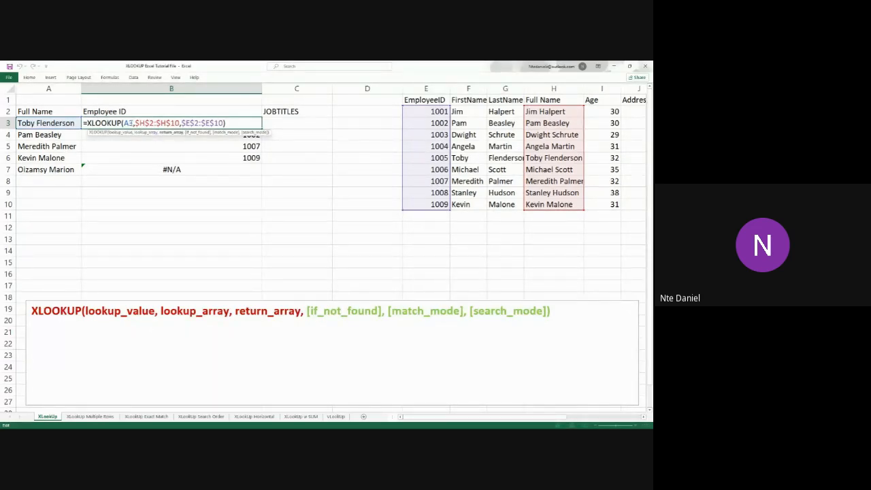
drag(132, 123, 124, 123)
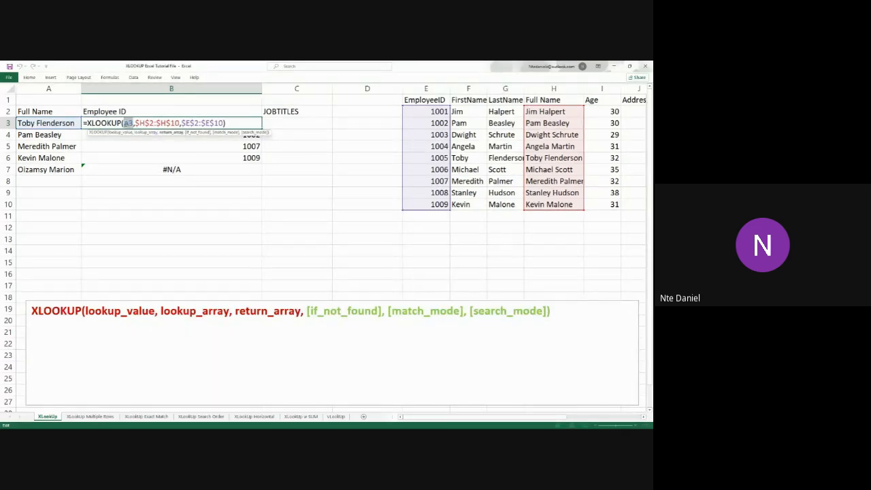
click(56, 123)
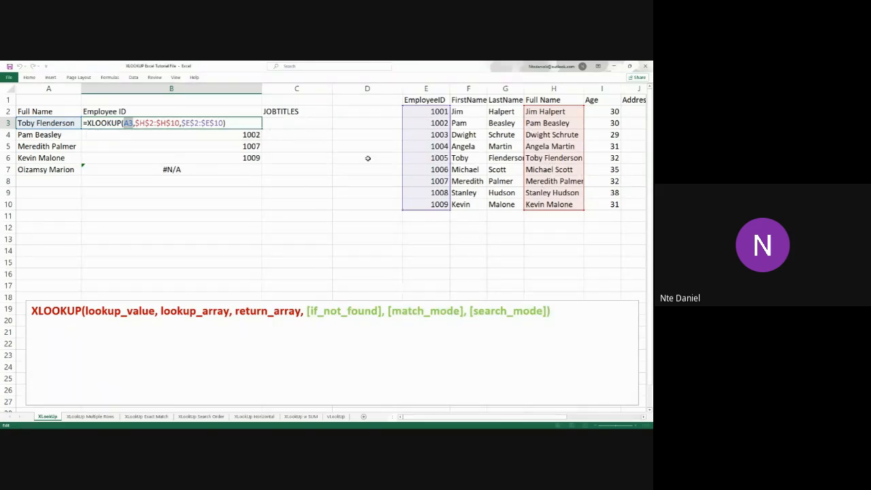
key(Return)
double_click(130, 147)
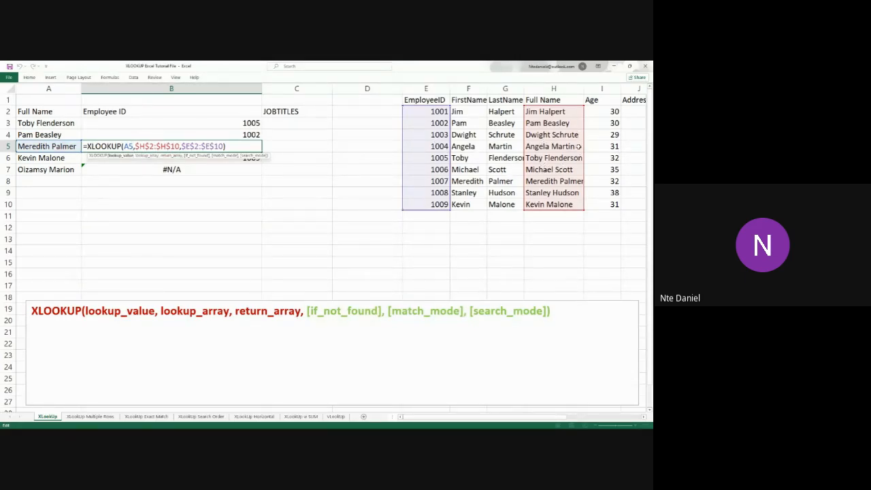
key(Return)
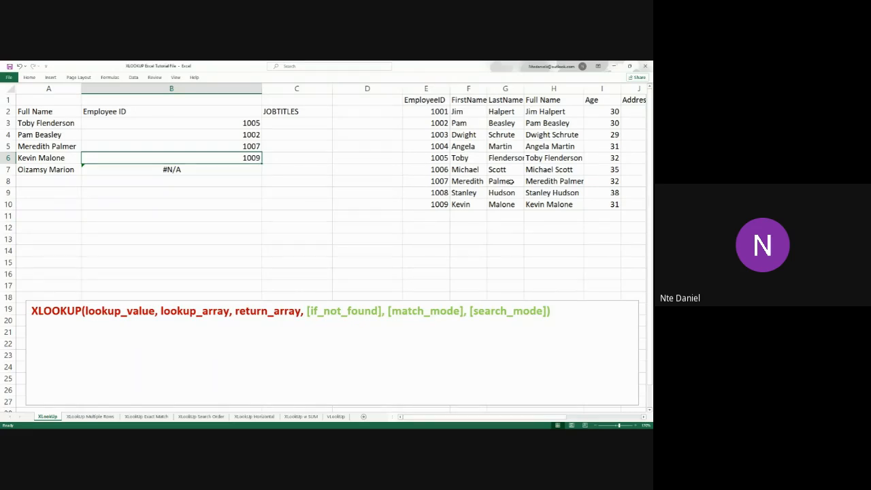
View the XLookUp Multiple Rows sheet with its StartDate and EndDate columns
key(alt+Tab)
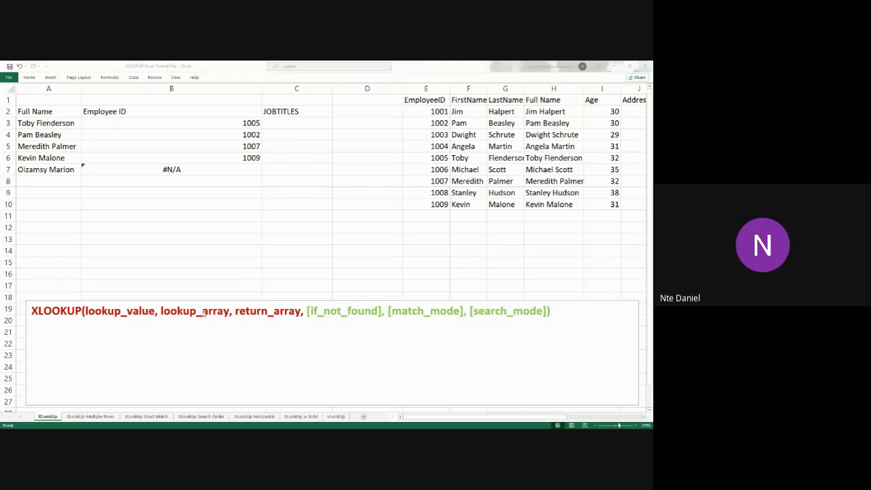
click(91, 416)
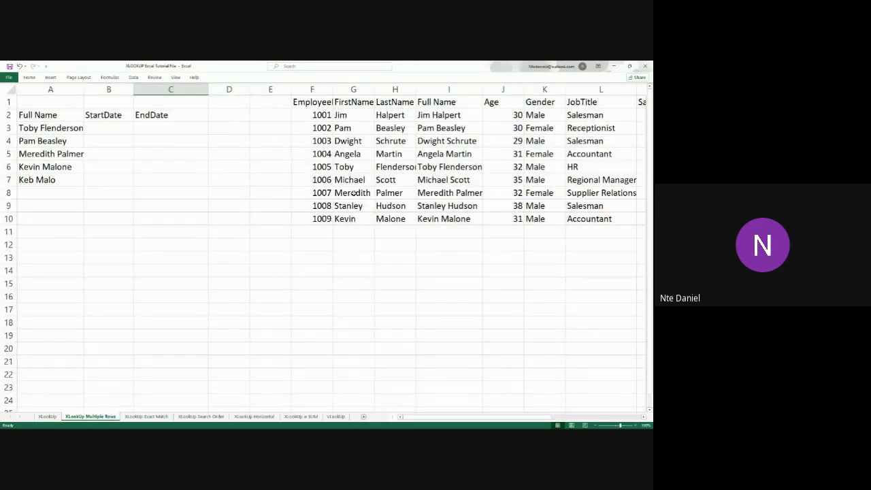
Return to the XLookUp sheet and start an XLOOKUP formula in C3 under JOBTITLES with A3 as the lookup_value
click(47, 417)
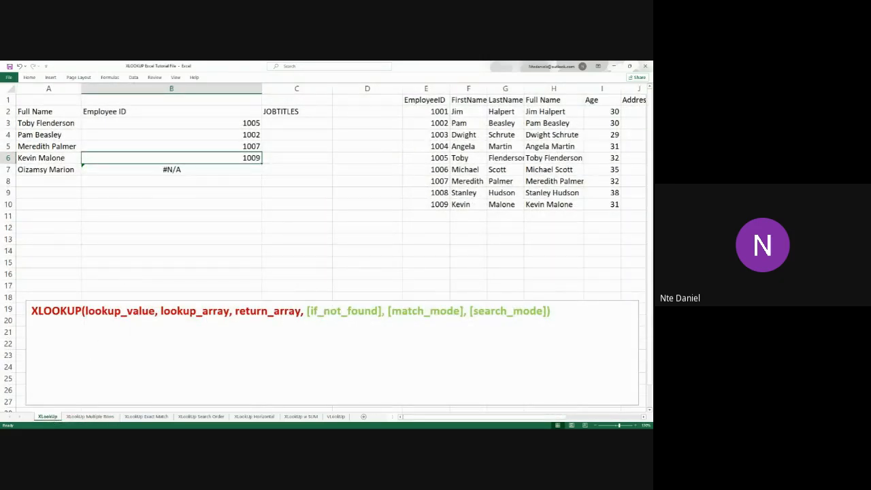
key(alt+Tab)
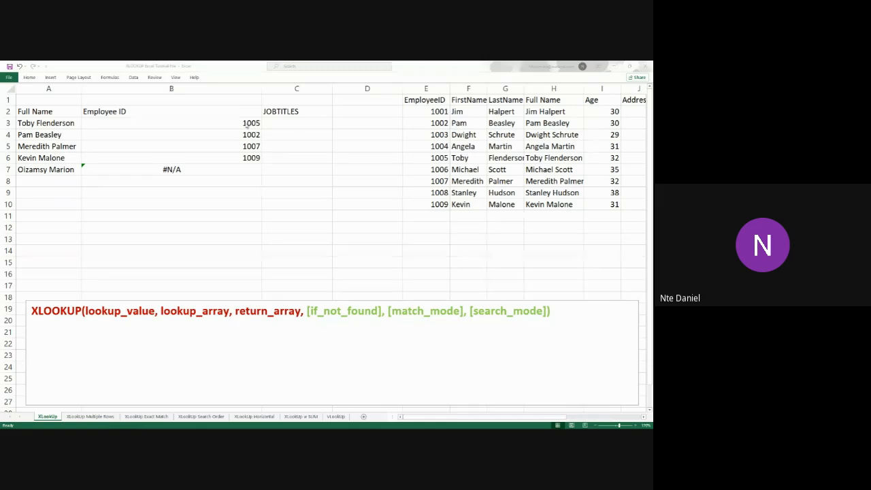
click(87, 128)
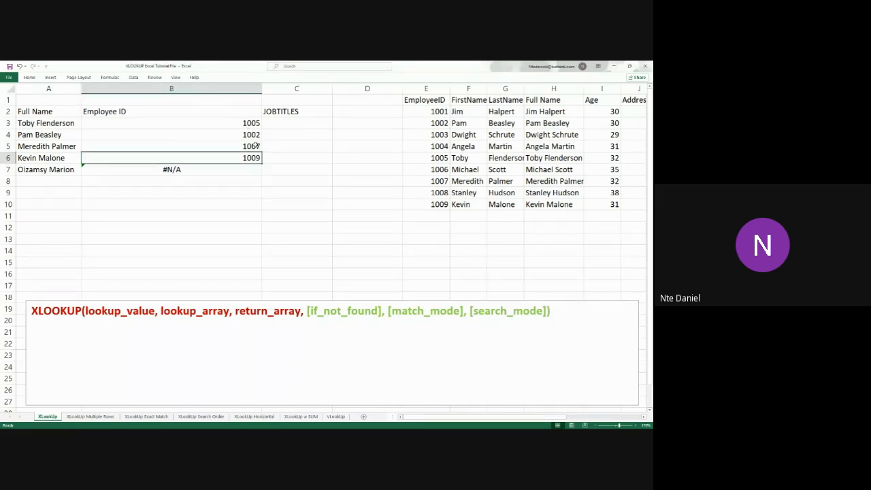
click(296, 125)
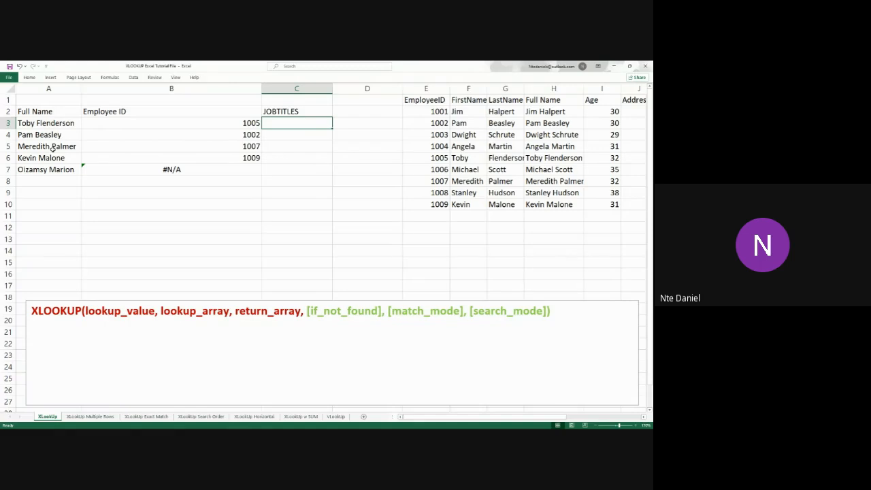
double_click(288, 126)
text(=xlook)
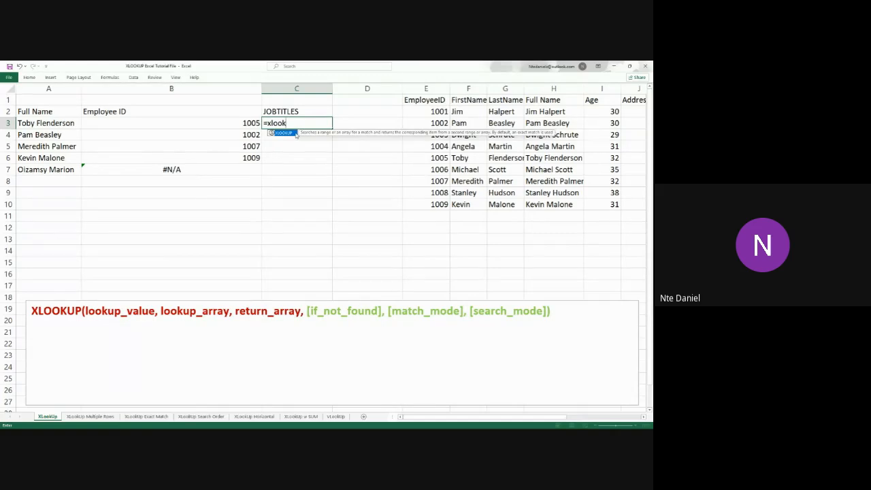
double_click(296, 133)
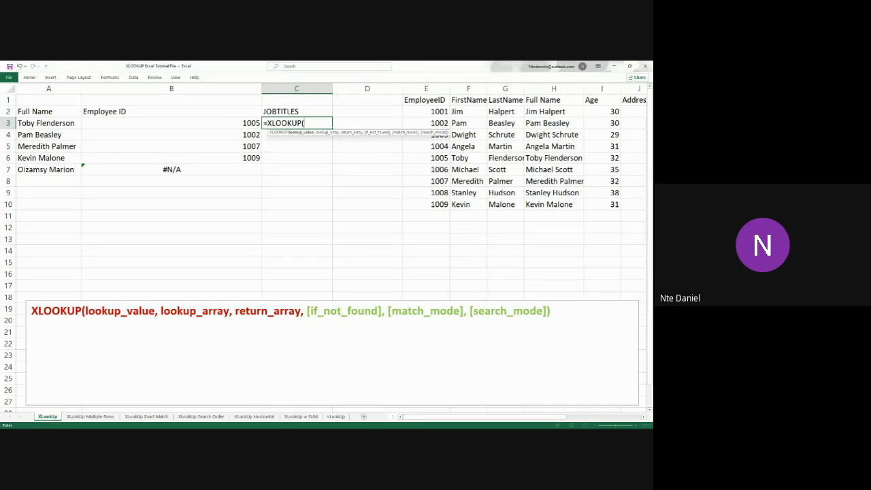
key(alt+Tab)
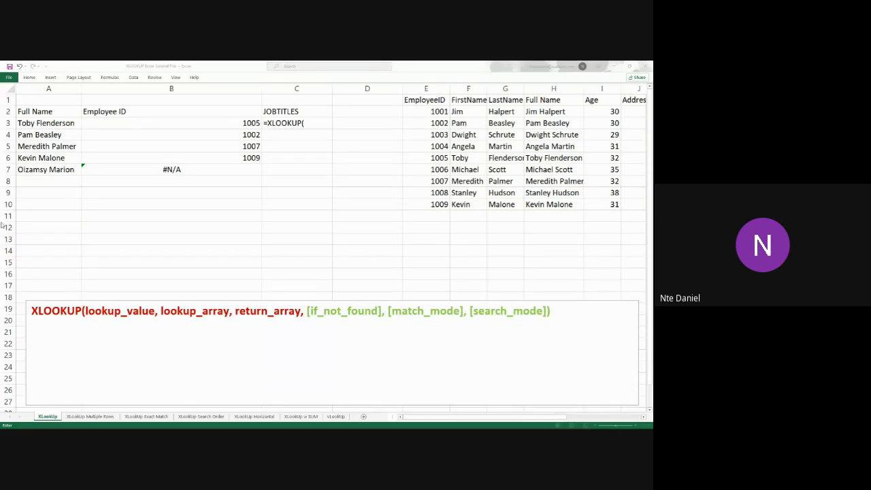
click(316, 126)
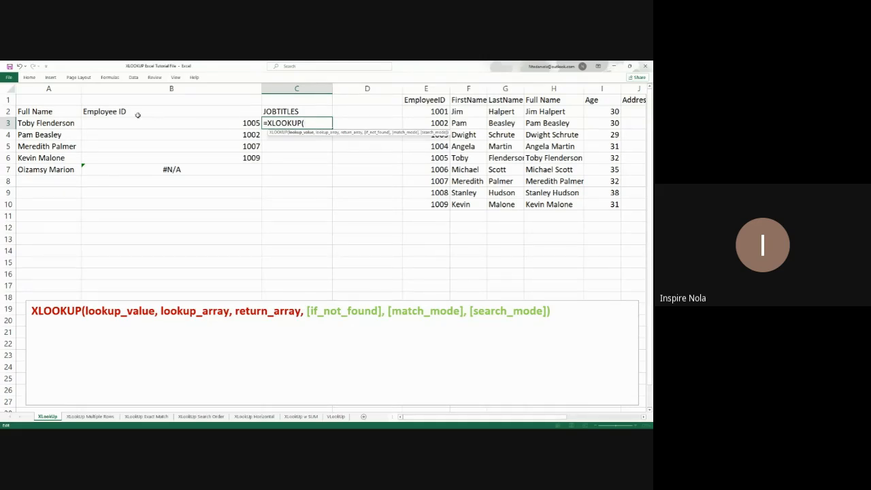
click(54, 126)
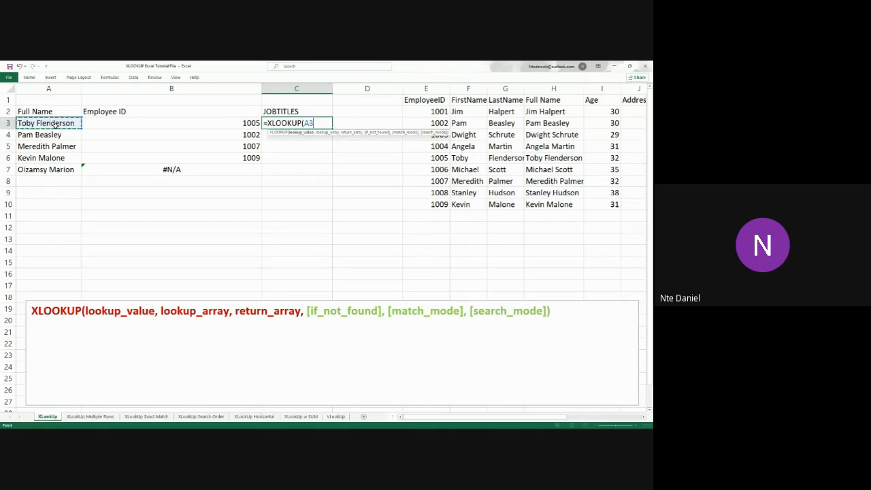
text(,)
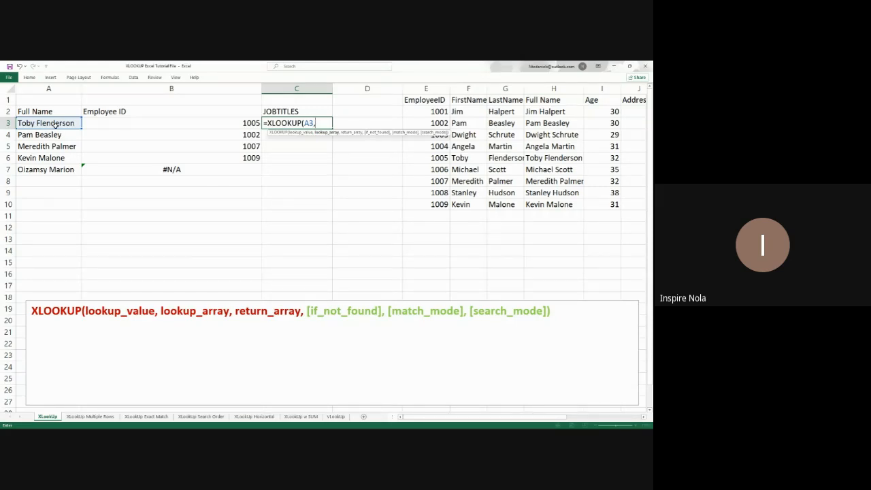
Complete the C3 formula with H2:H10 as lookup_array and L2:L10 on the XLookUp Multiple Rows sheet as return_array
drag(559, 111, 557, 205)
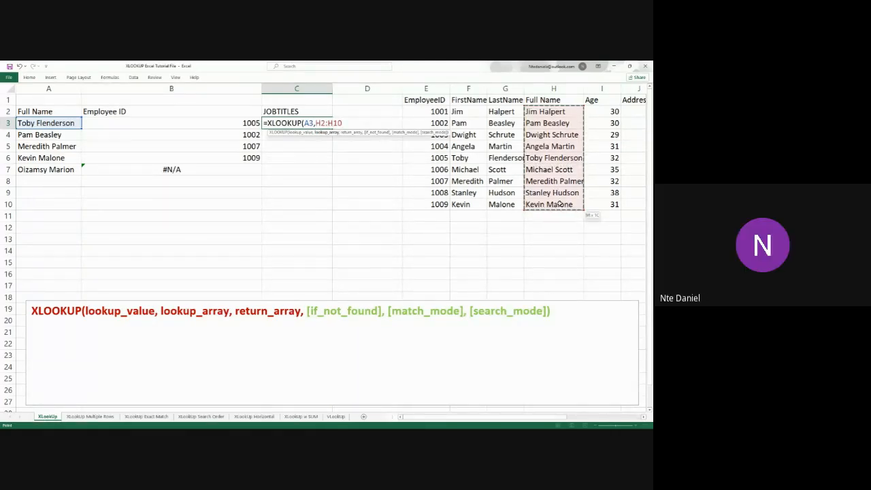
text(,)
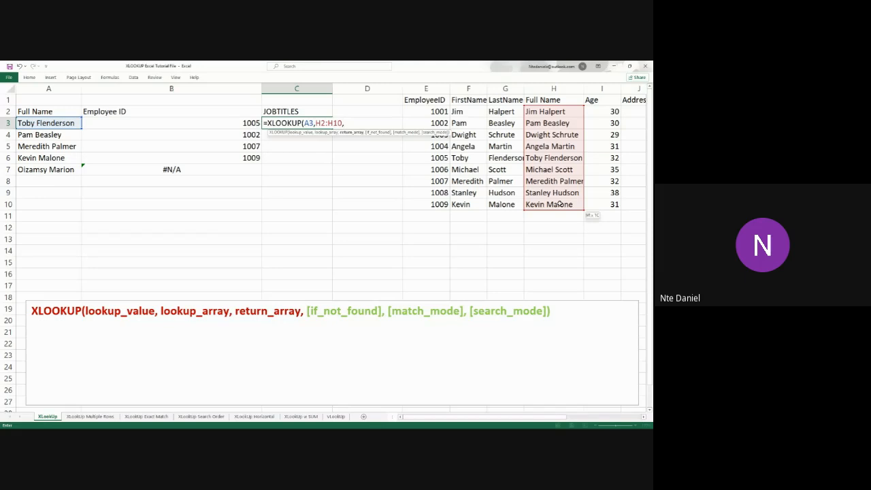
click(90, 416)
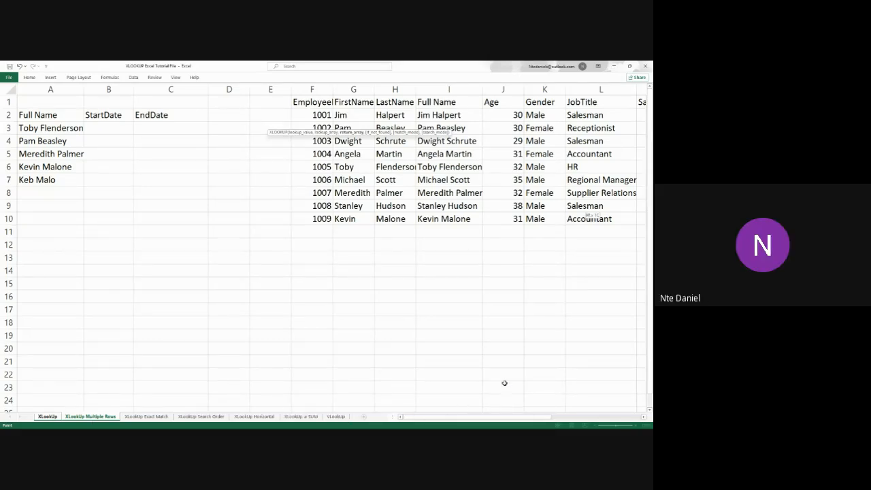
drag(596, 115, 595, 218)
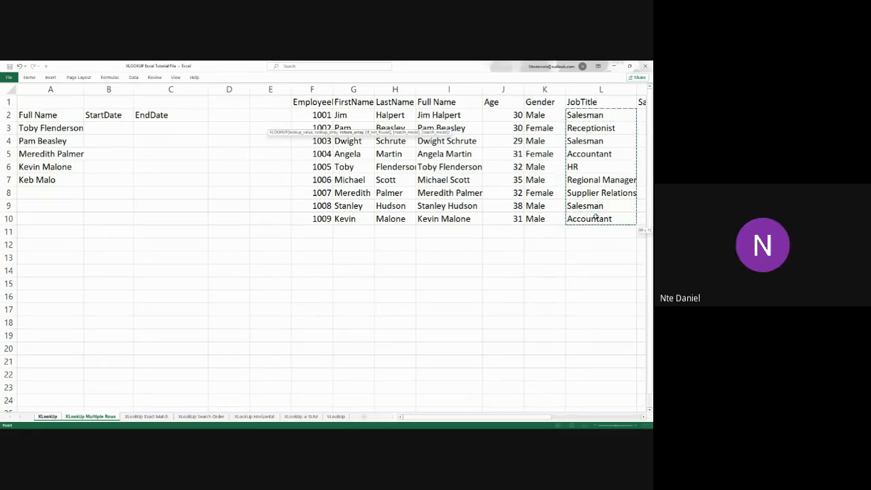
key(Return)
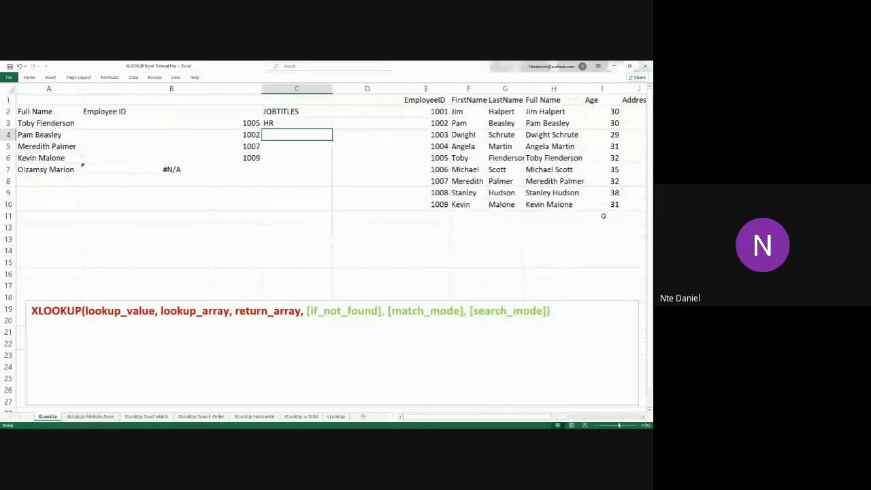
Fill the job title formula from C3 down to C7
click(295, 123)
drag(333, 129, 333, 175)
click(323, 206)
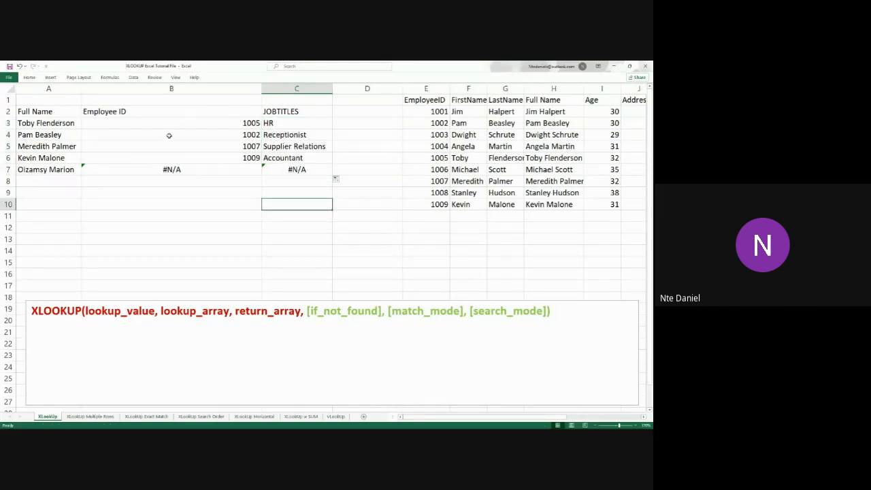
Check the job title in C3 by matching the name in A3 with its full record in row 6 of the employee table
click(62, 128)
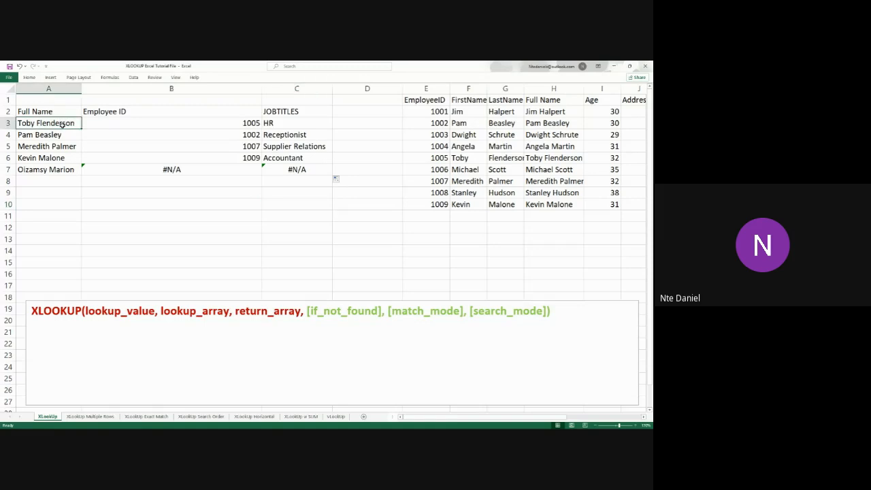
click(558, 158)
drag(409, 160, 599, 163)
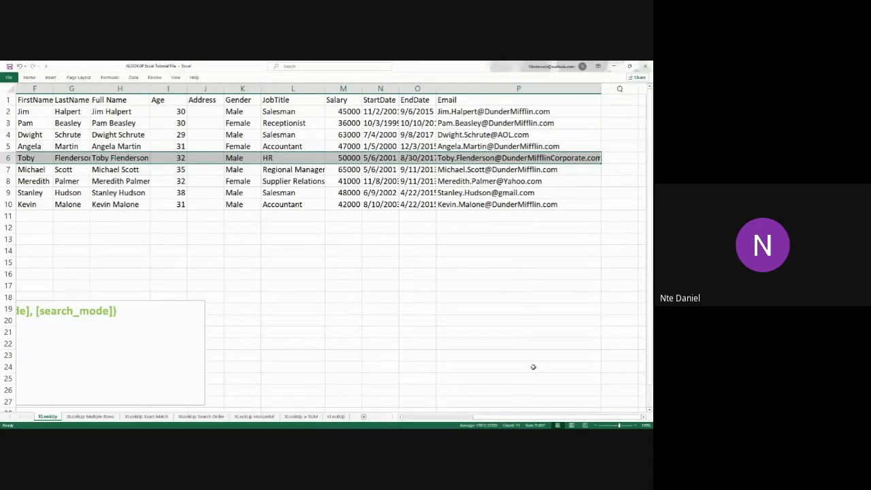
drag(535, 416, 463, 420)
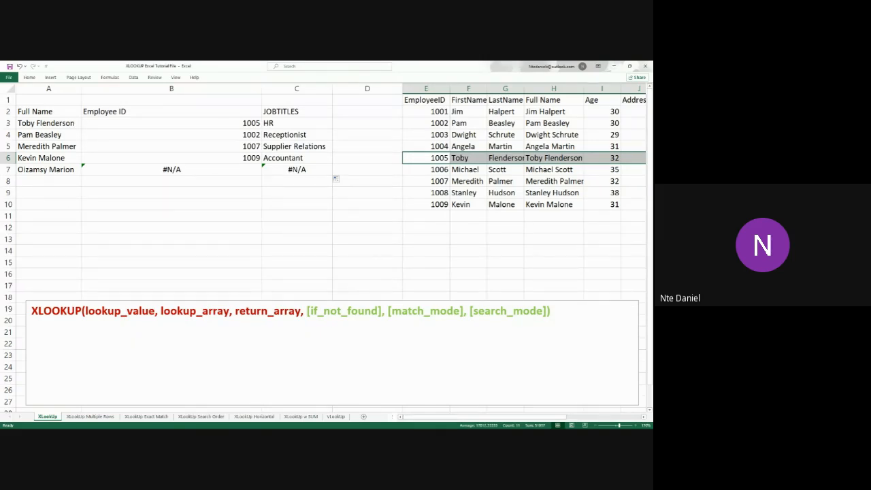
key(alt+Tab)
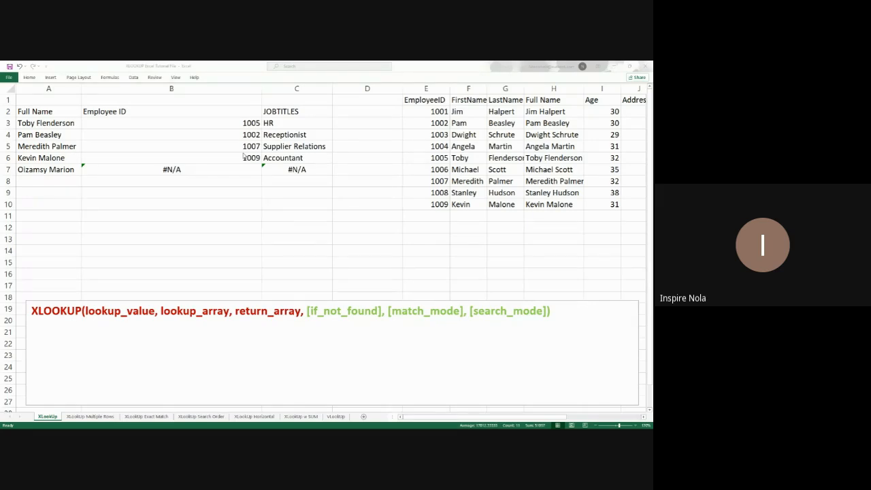
Inspect the lookup_array and return_array references in the job title formulas in C3, C5 and C6
click(282, 126)
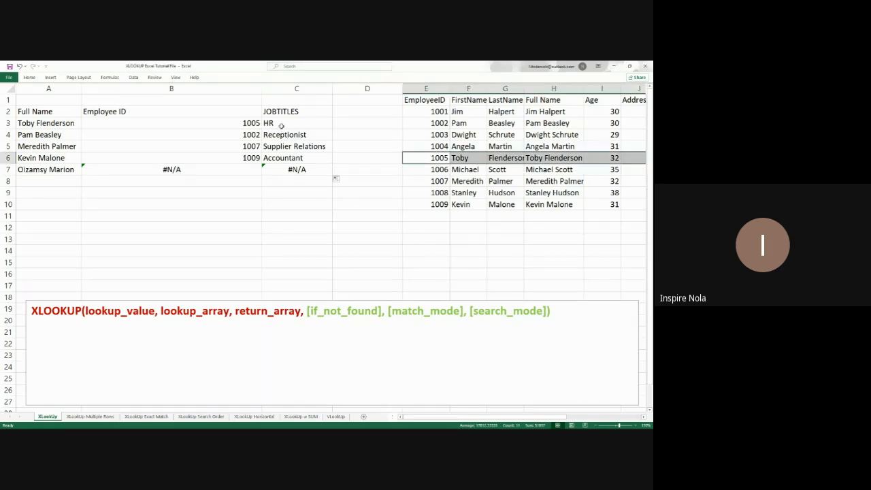
click(282, 124)
double_click(281, 126)
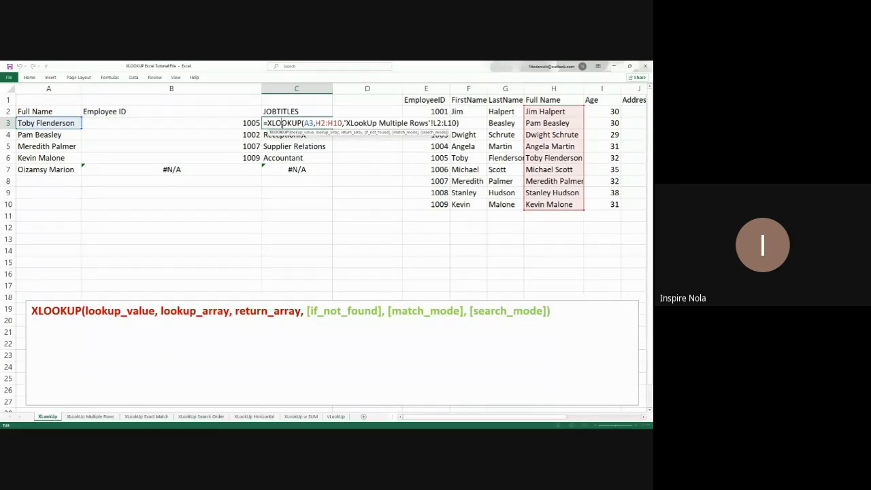
click(463, 123)
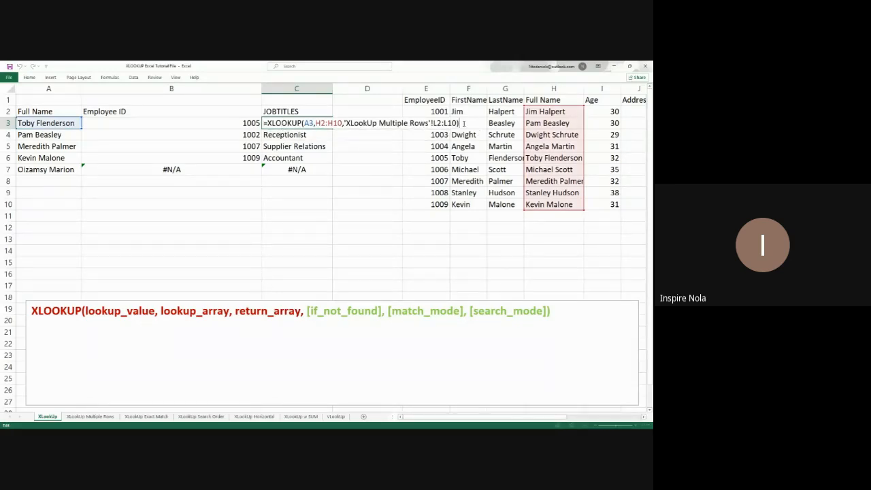
key(Return)
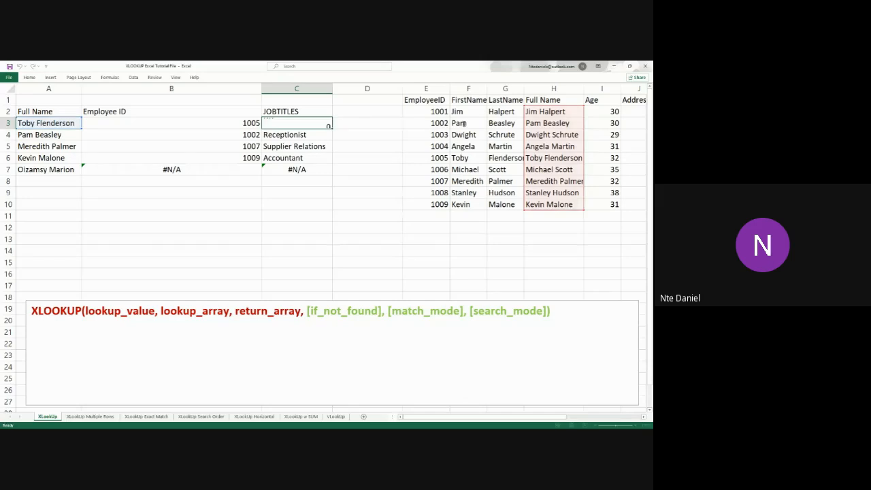
double_click(303, 150)
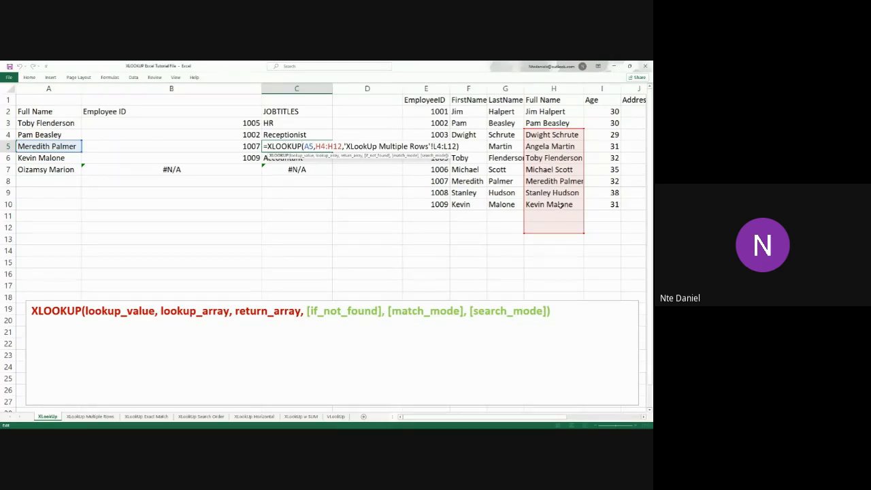
key(Escape)
key(Return)
key(F2)
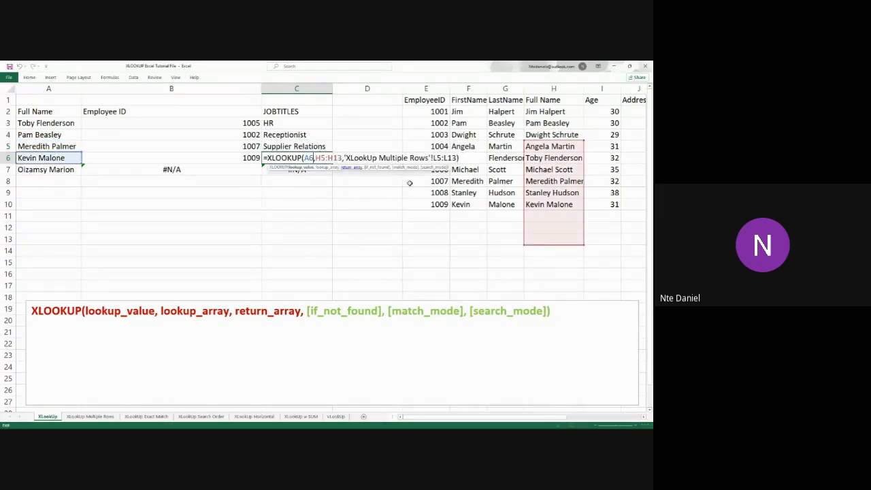
key(Return)
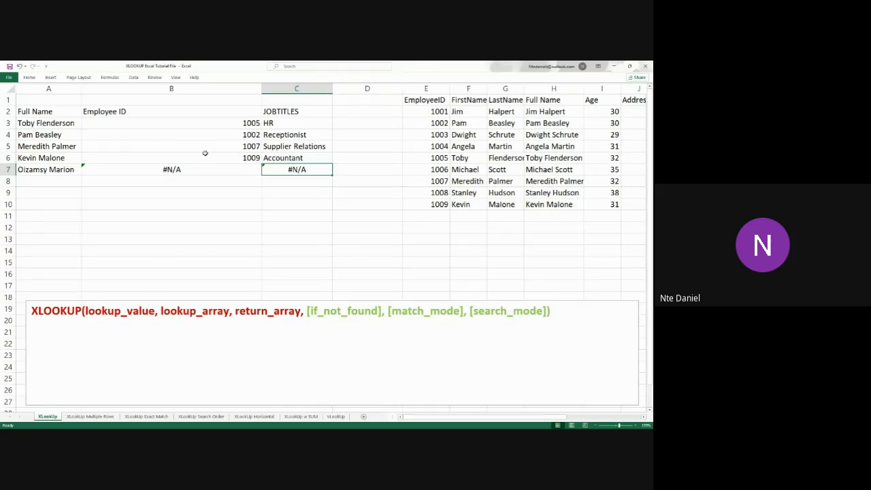
Inspect the absolute range references in the Employee ID formulas in B3, B5 and B6 for comparison
click(194, 125)
double_click(194, 125)
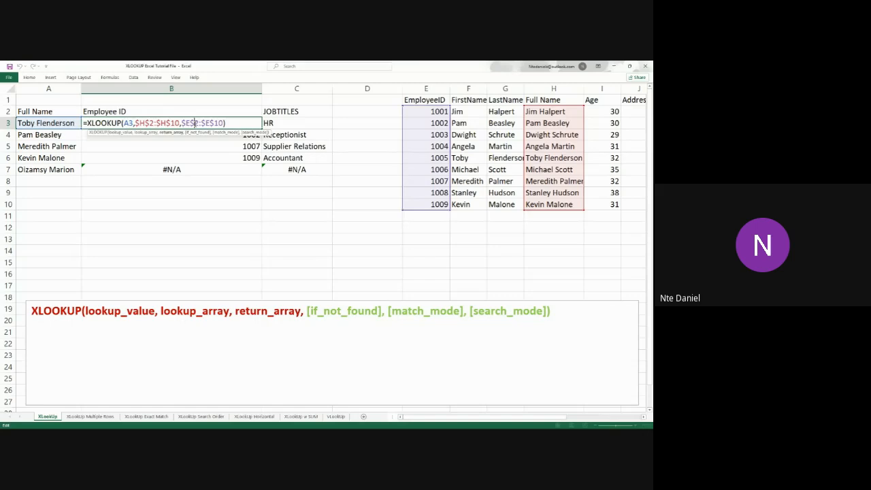
key(Return)
double_click(177, 145)
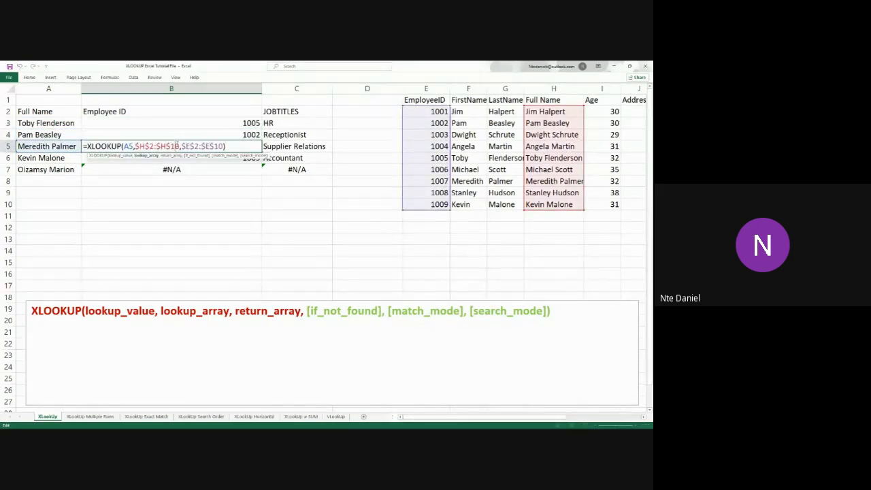
key(Return)
double_click(139, 158)
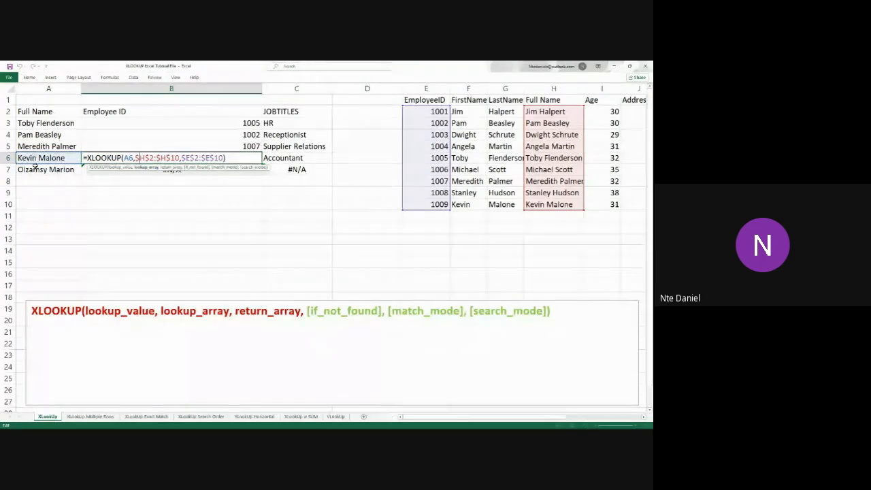
key(Return)
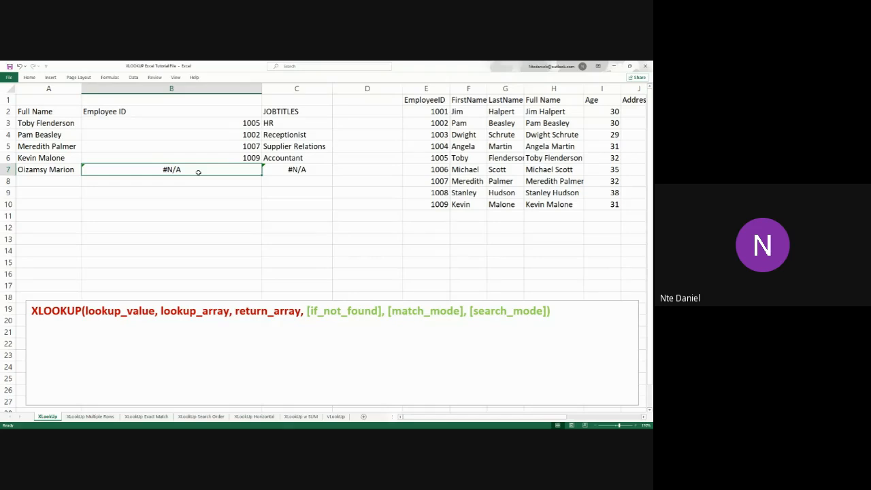
Review the Full Name lookup entries in A2:A5 and the EmployeeID column of the employee table
click(68, 115)
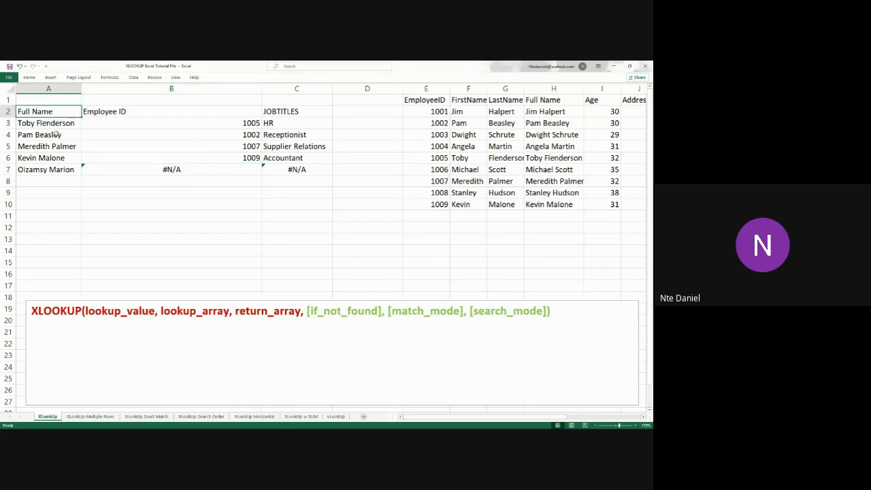
click(59, 133)
click(59, 123)
click(59, 148)
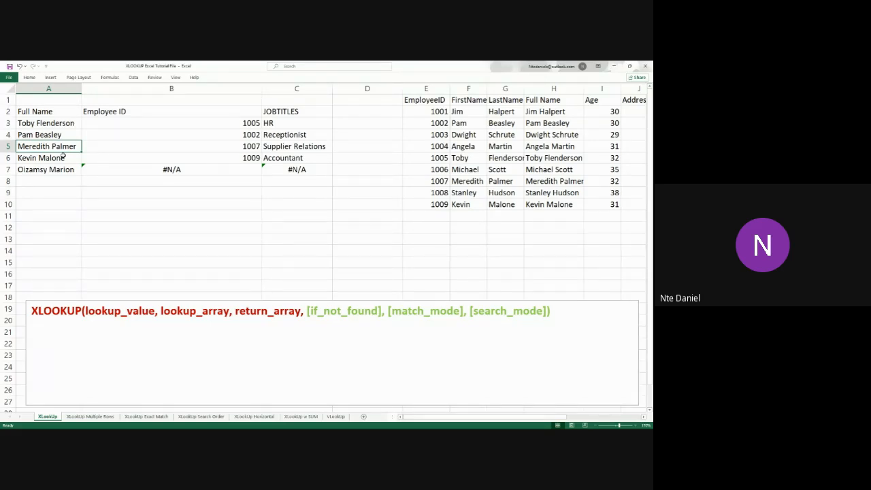
click(426, 89)
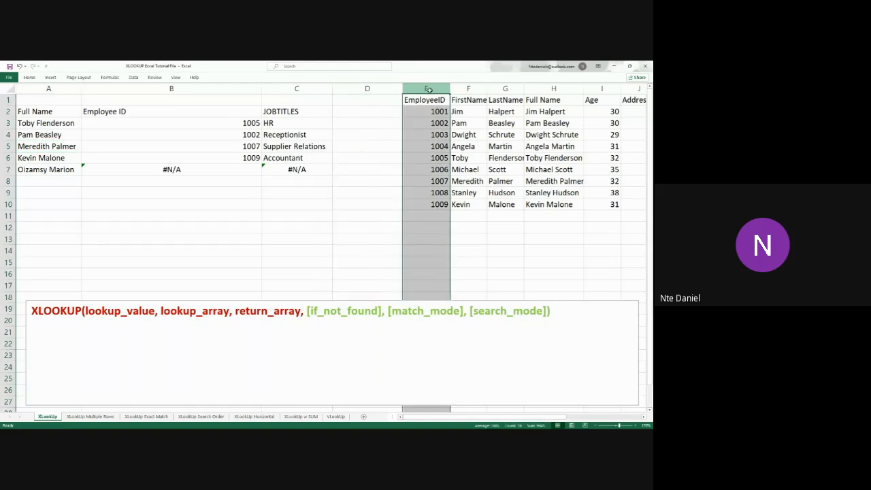
click(445, 113)
click(442, 123)
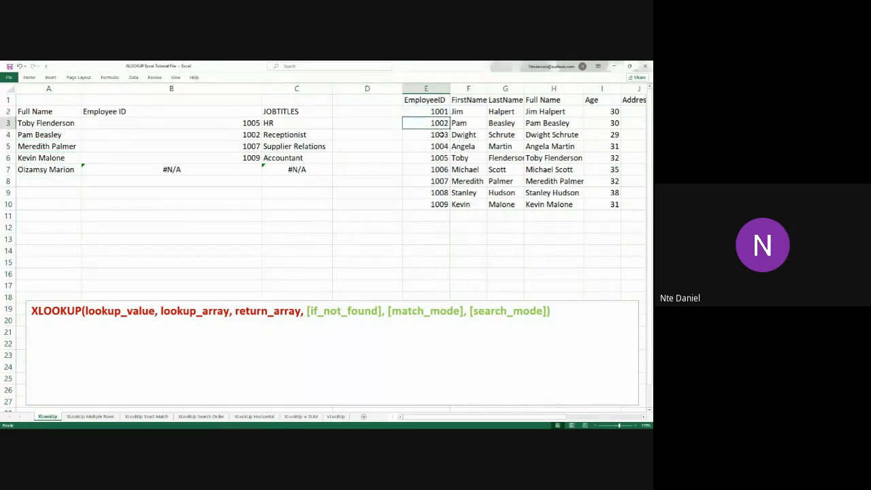
Review the EmployeeID column entry by entry from E4 to E10, and again from E2 to E10
click(441, 136)
click(439, 148)
click(438, 159)
click(438, 169)
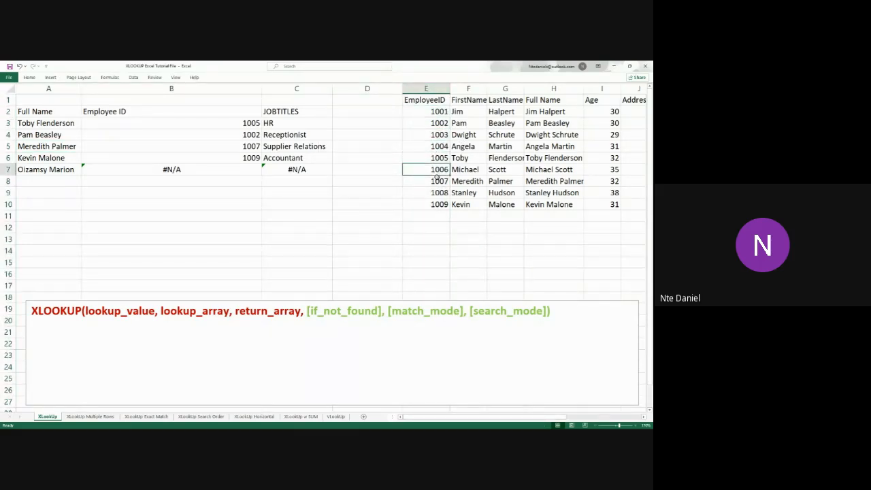
click(437, 180)
click(437, 194)
click(441, 204)
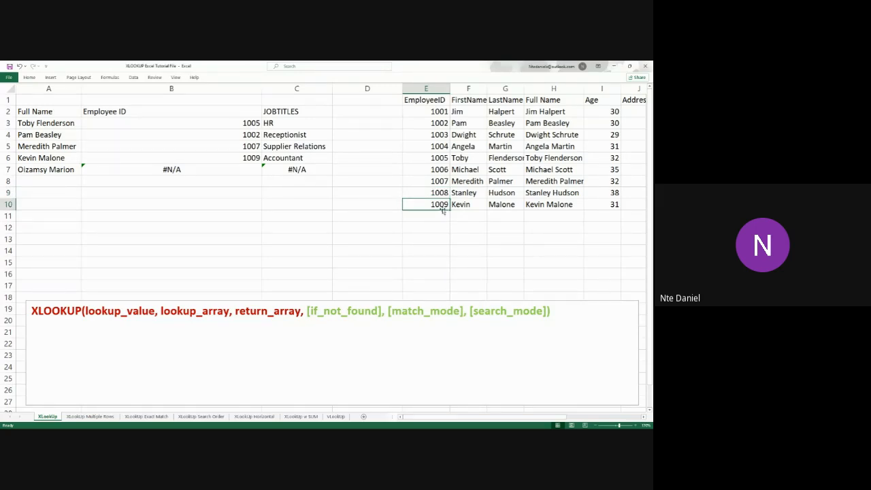
click(439, 114)
click(436, 124)
click(436, 135)
click(435, 147)
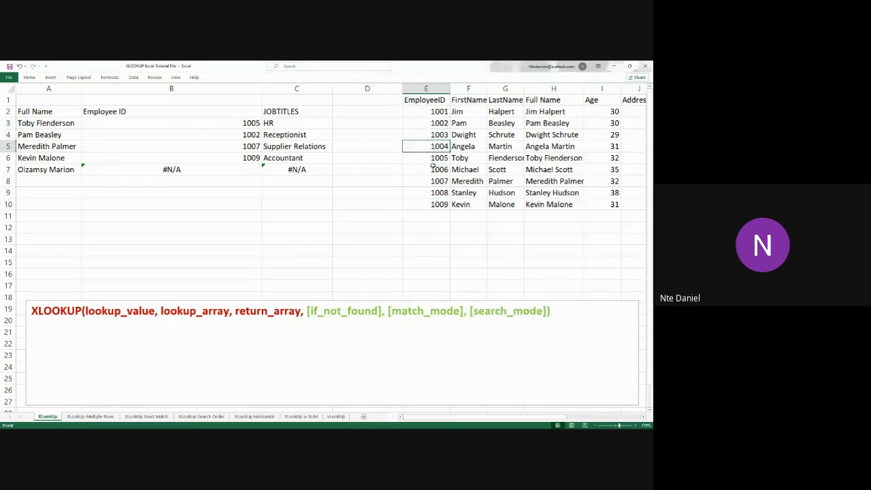
click(434, 158)
click(434, 169)
click(429, 181)
click(429, 193)
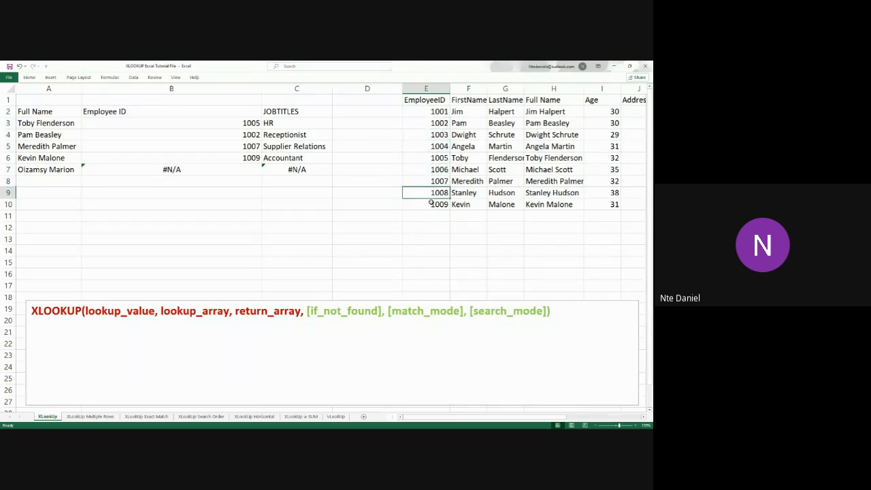
click(431, 204)
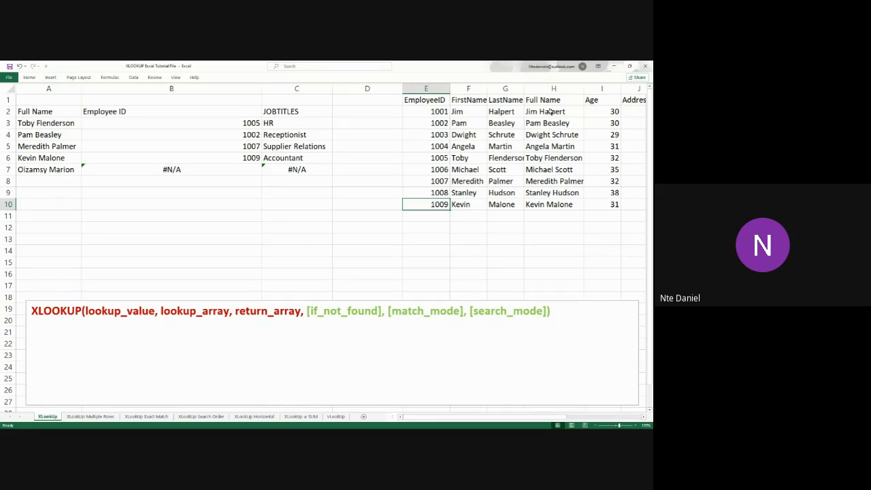
Compare the Full Name range H2:H10 with the EmployeeID values beginning at E2 in the employee table
drag(550, 112, 558, 212)
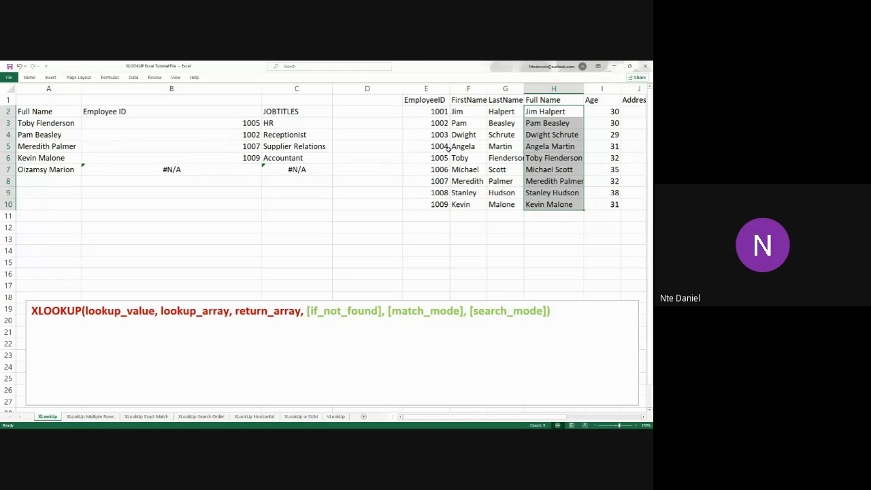
drag(436, 113, 436, 142)
drag(433, 213, 441, 200)
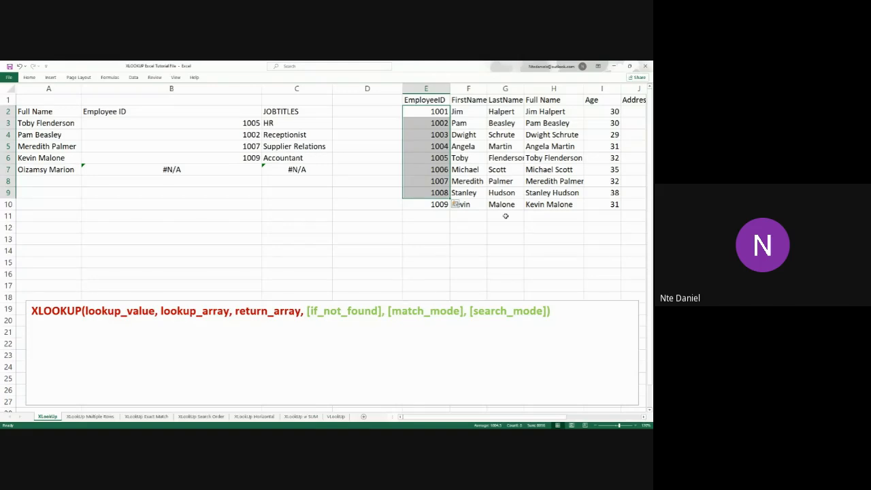
click(452, 227)
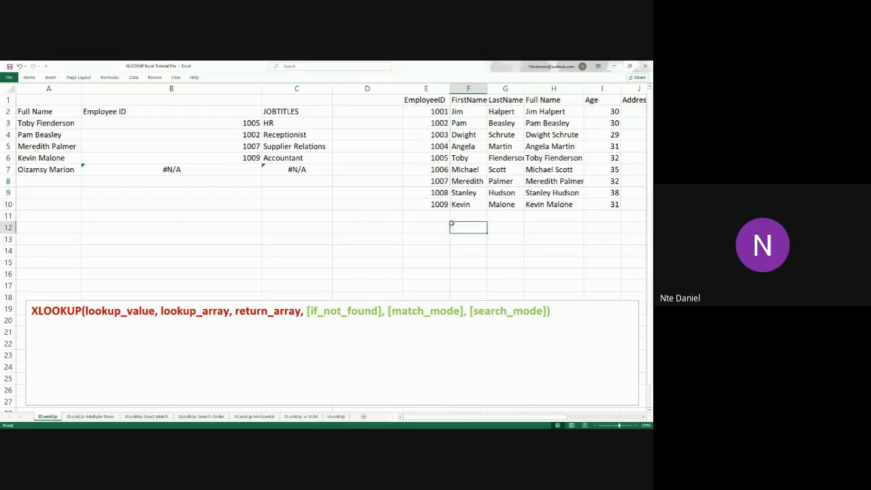
Move the XLOOKUP syntax text box down so it starts at about row 23, freeing the rows above it
click(398, 339)
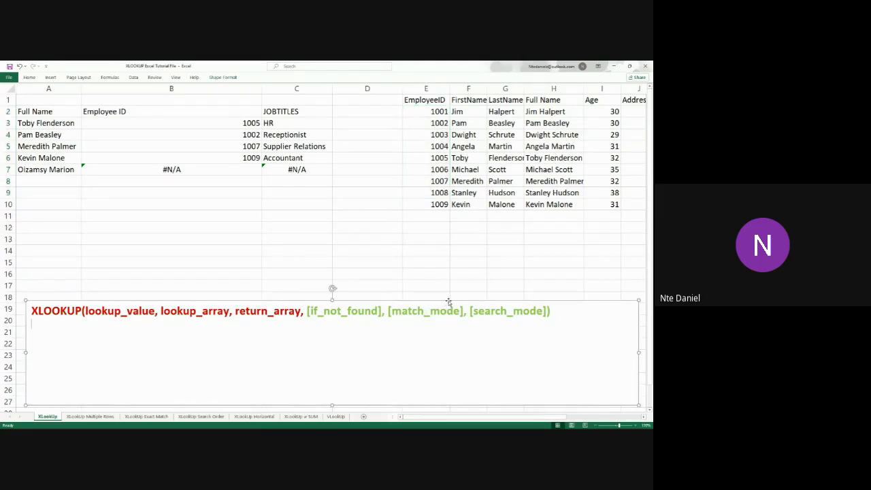
drag(451, 304, 453, 358)
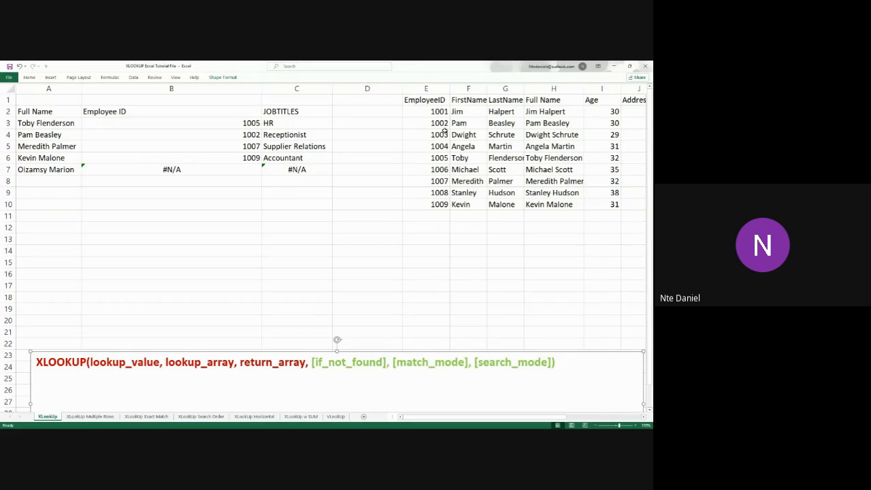
drag(442, 134, 434, 204)
click(469, 215)
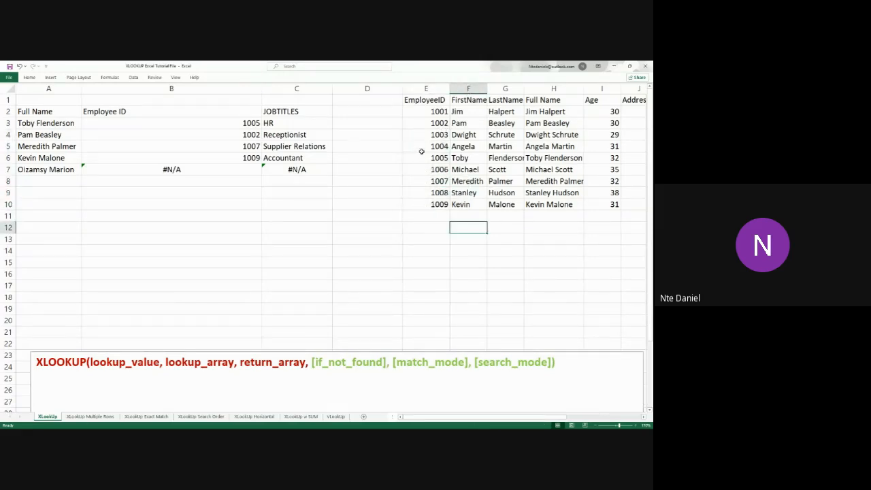
drag(423, 147, 432, 198)
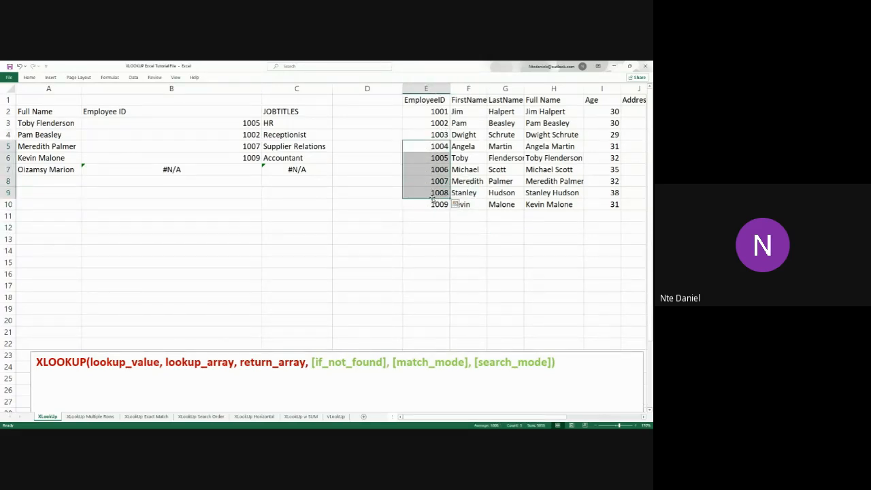
key(ctrl+c)
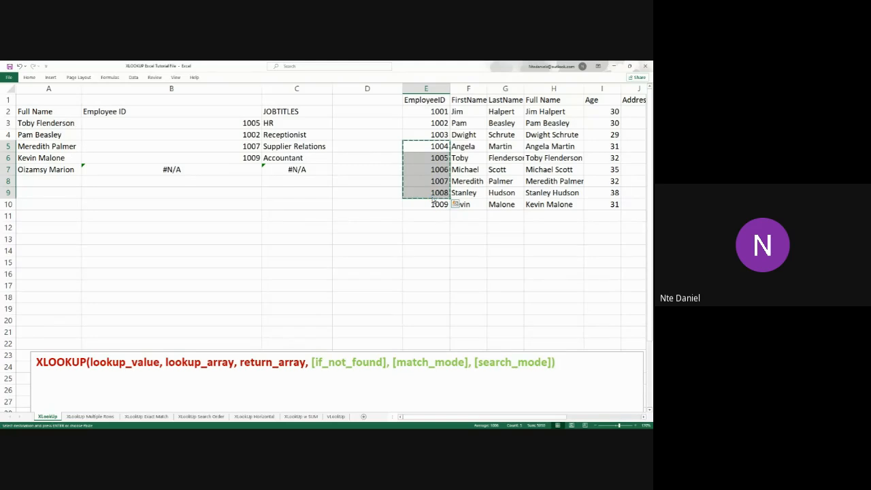
click(58, 264)
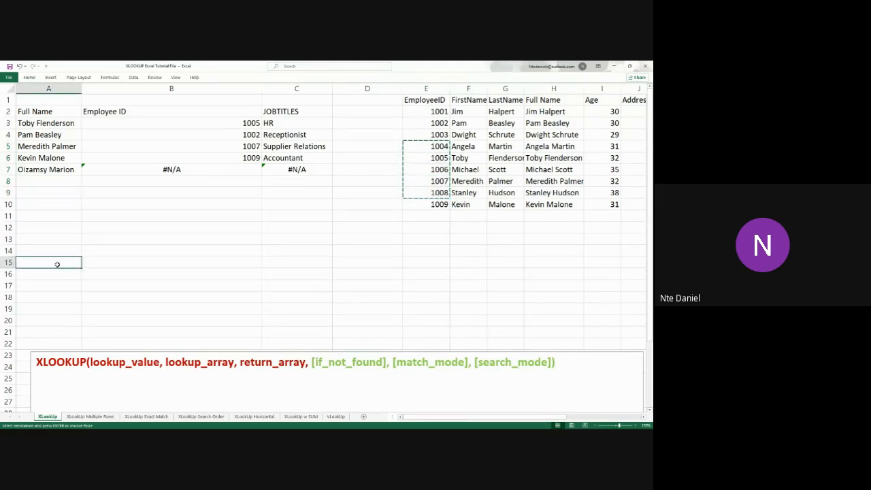
text(v)
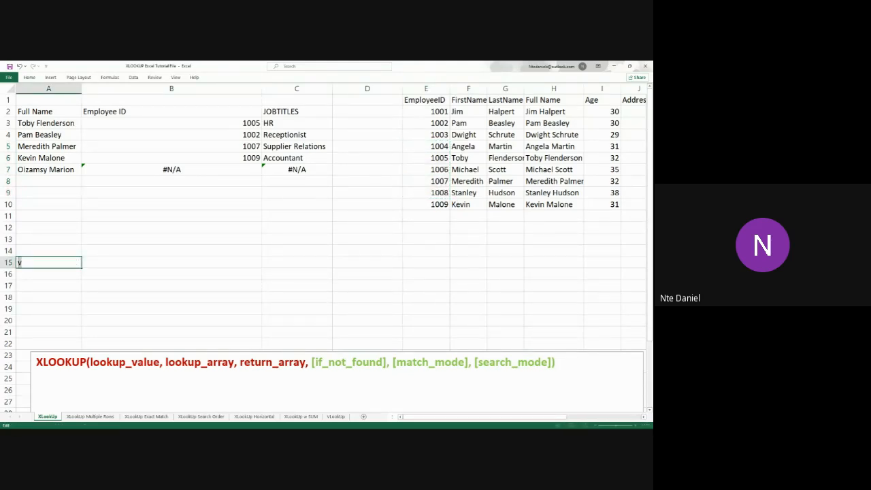
key(Escape)
Copy the last five employee IDs from E6:E10 and paste them into A15:A19
drag(436, 156, 436, 199)
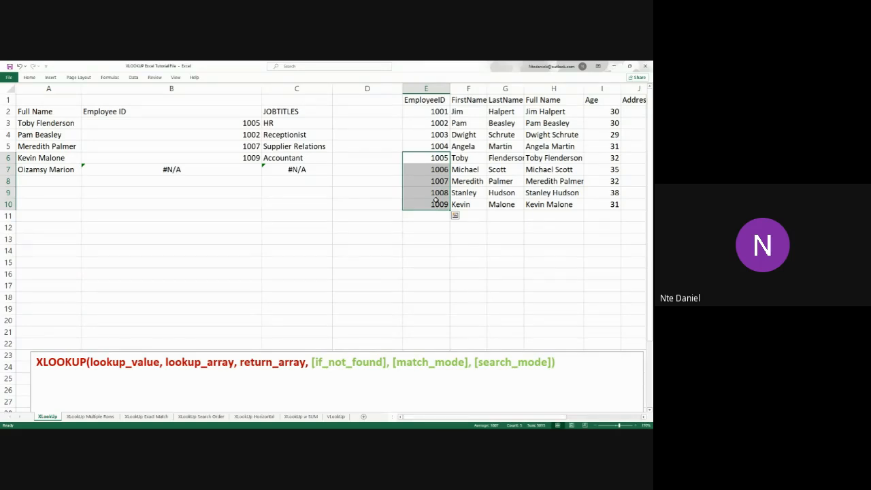
key(ctrl+c)
click(50, 263)
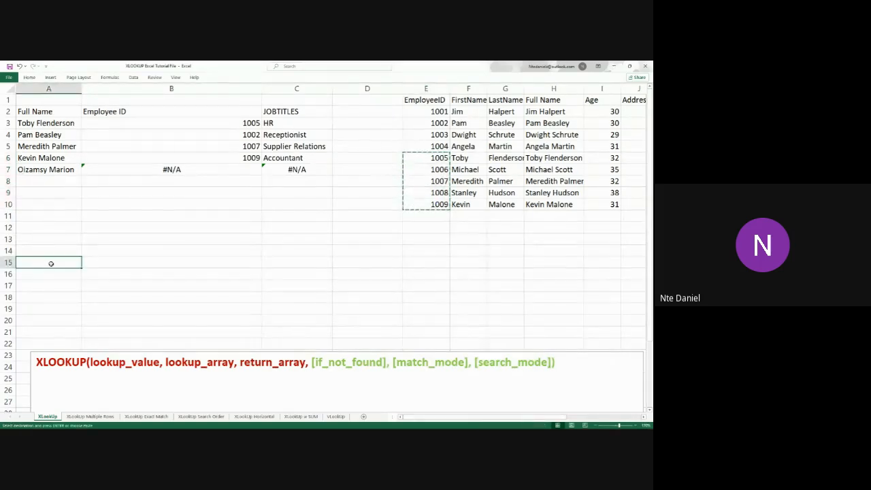
key(ctrl+v)
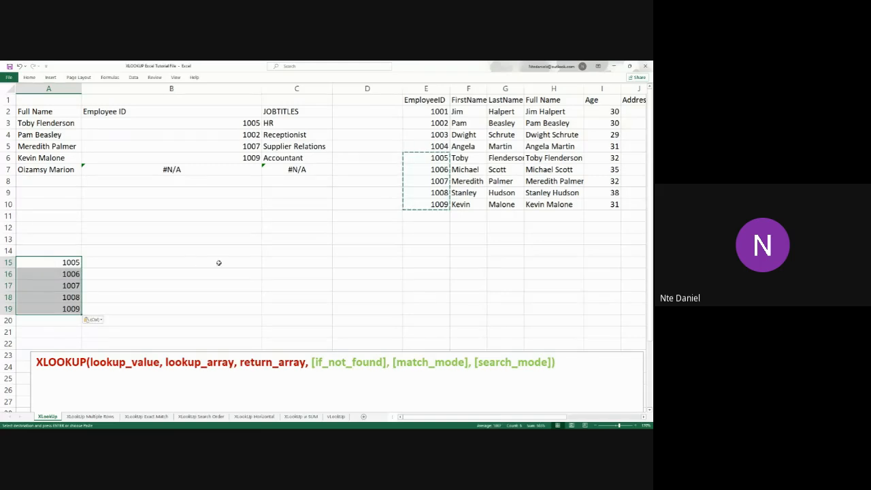
Enter the heading Salaries in B14, above the cells beside the pasted employee IDs
drag(553, 417, 607, 423)
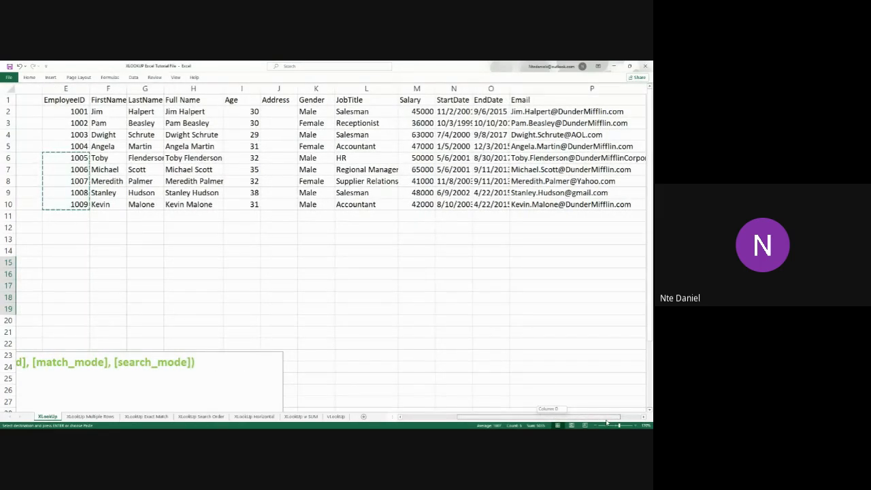
drag(607, 423, 550, 420)
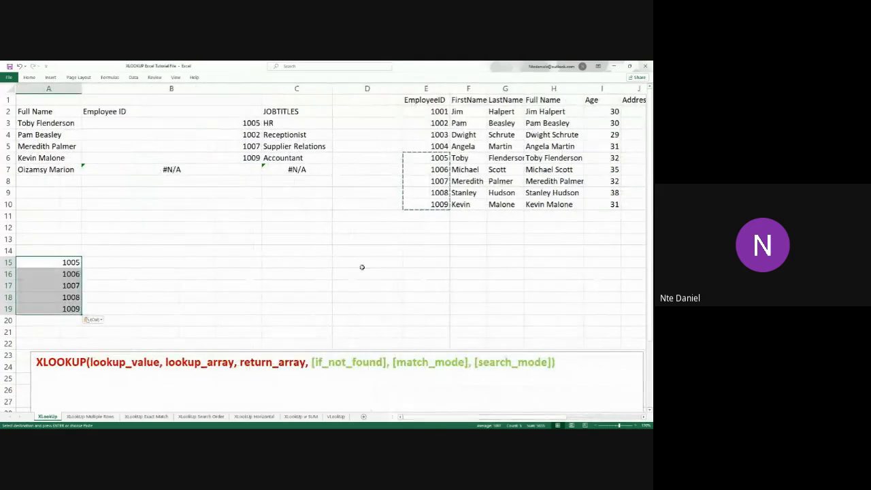
click(160, 272)
click(162, 263)
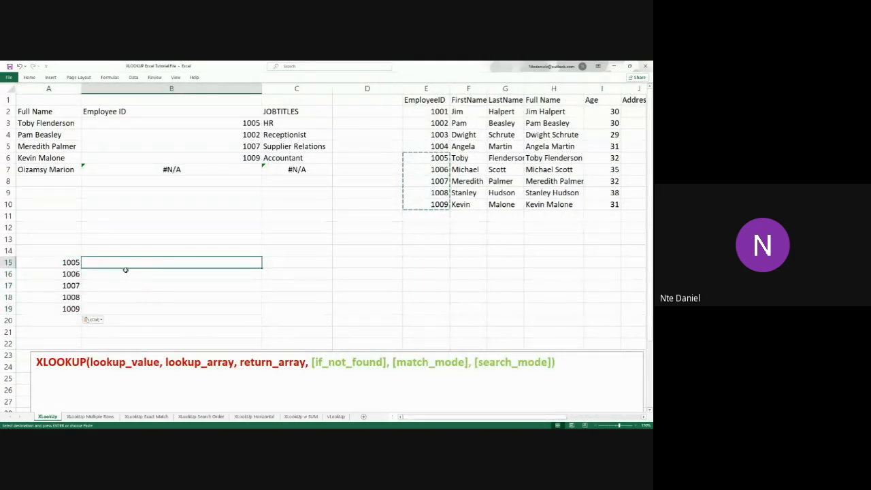
double_click(128, 249)
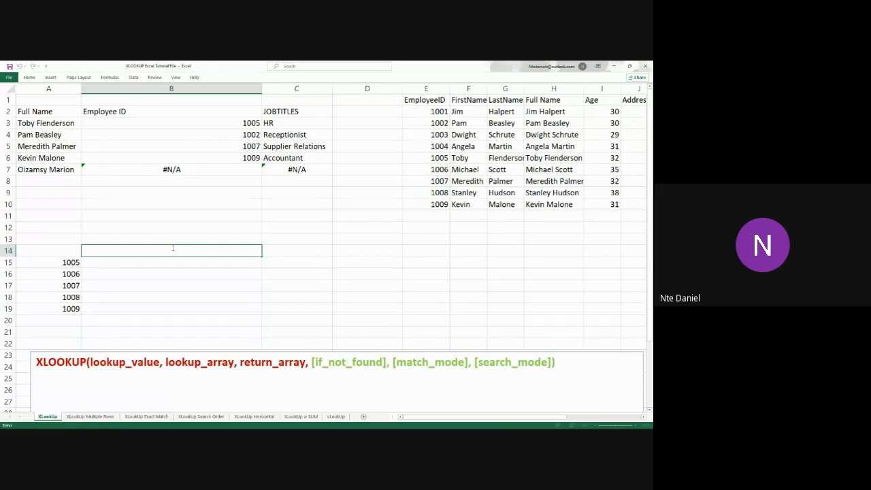
text(Salaries)
key(Return)
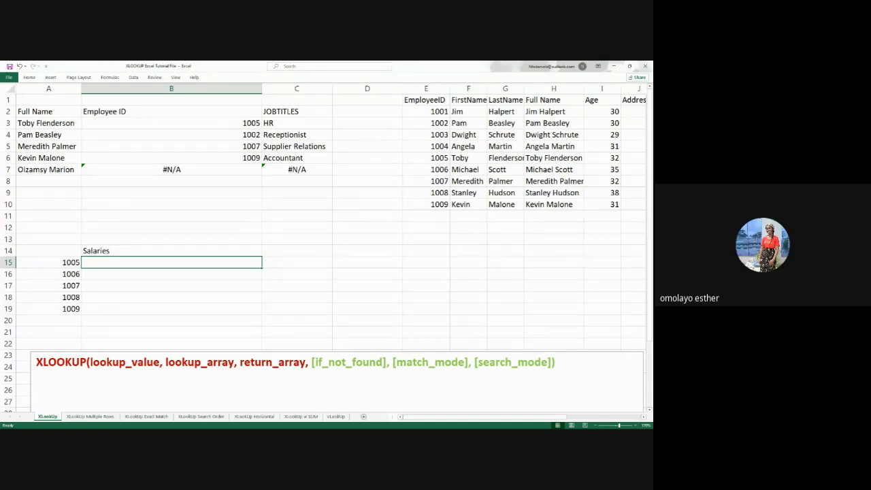
double_click(103, 263)
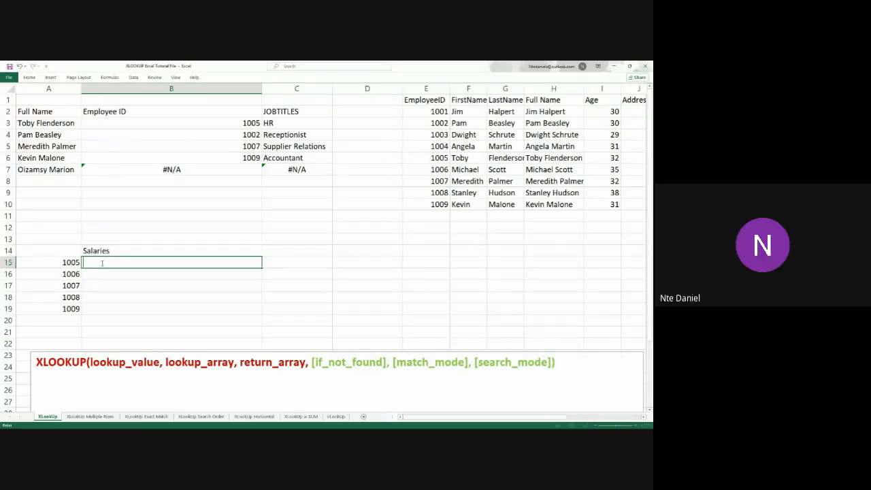
text(=)
key(BackSpace)
click(142, 290)
click(172, 296)
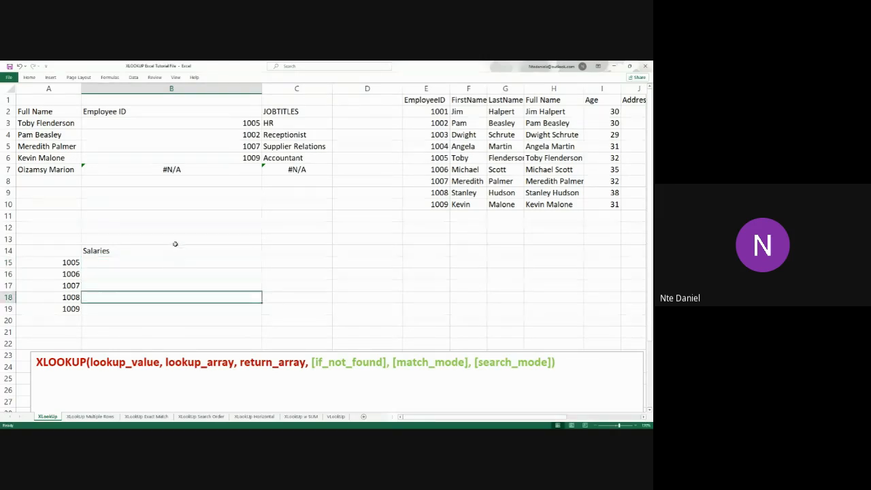
Show the formula bar above the worksheet
click(176, 78)
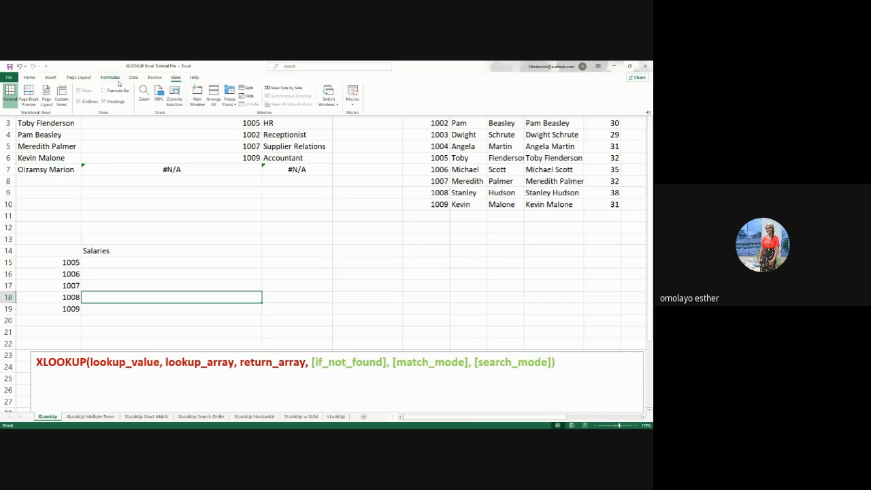
click(117, 90)
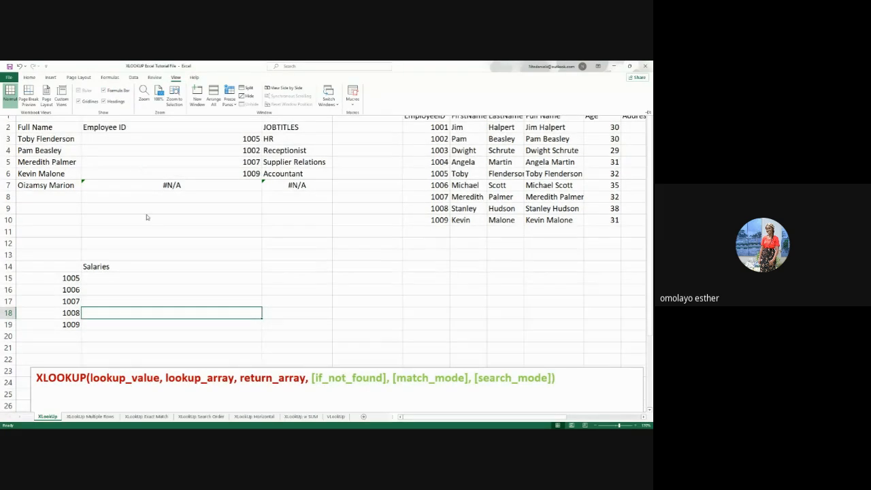
click(142, 278)
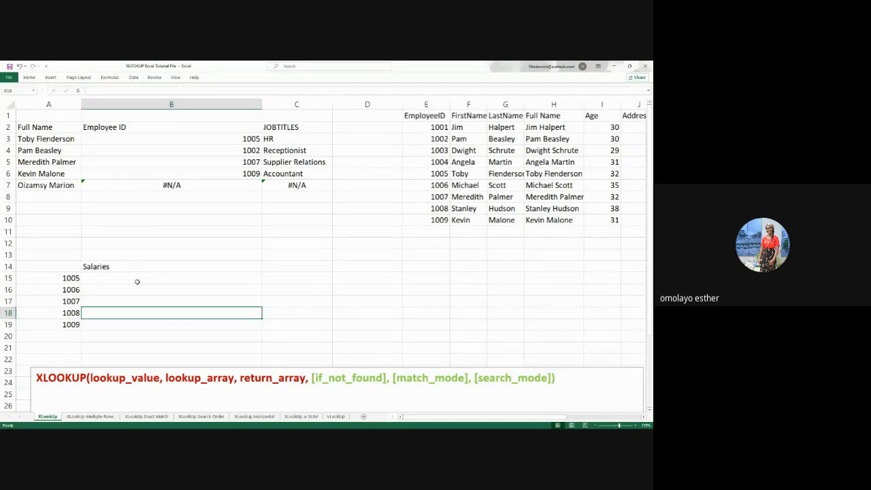
Insert the XLOOKUP function in B15 and place its arguments dialog clear of the employee IDs in column A
click(138, 280)
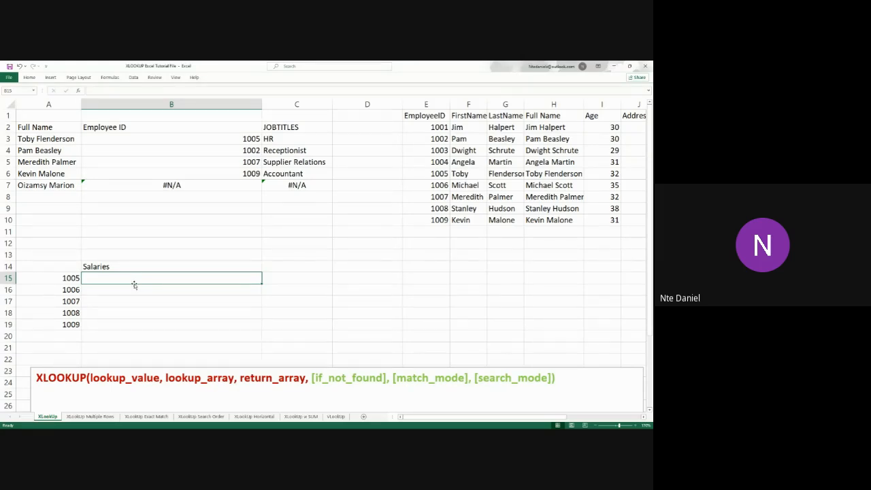
click(79, 93)
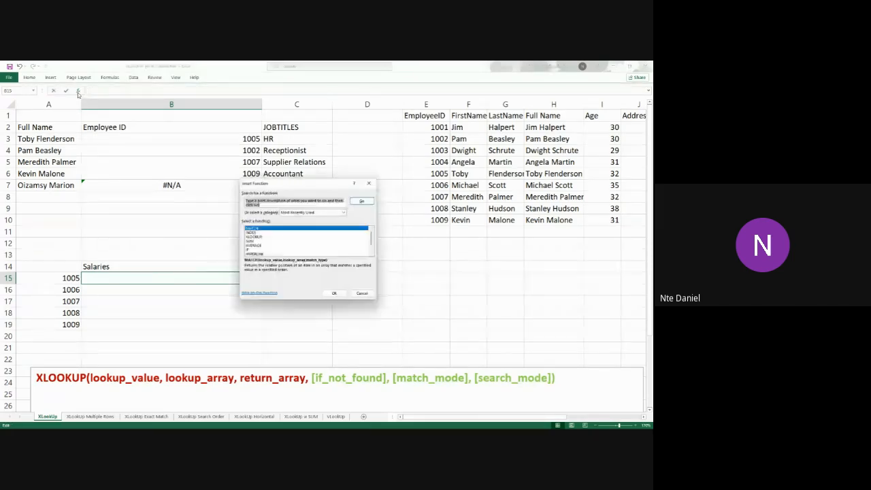
click(261, 237)
click(336, 295)
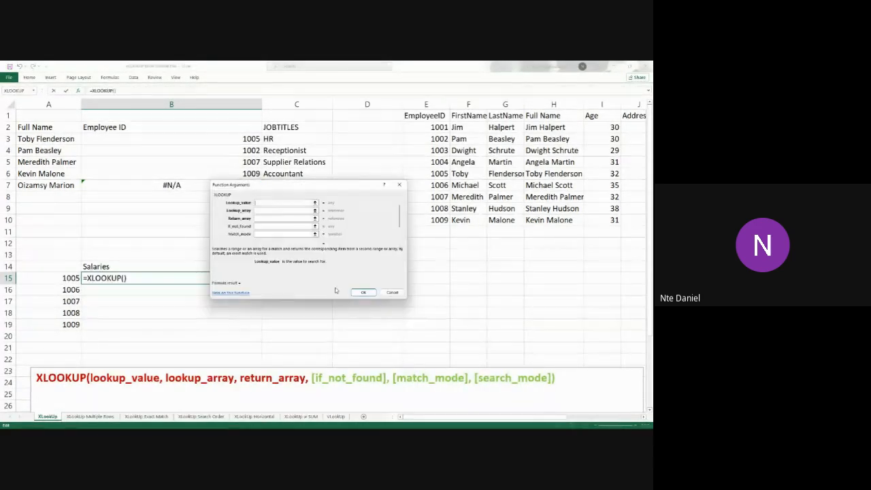
drag(316, 187, 439, 220)
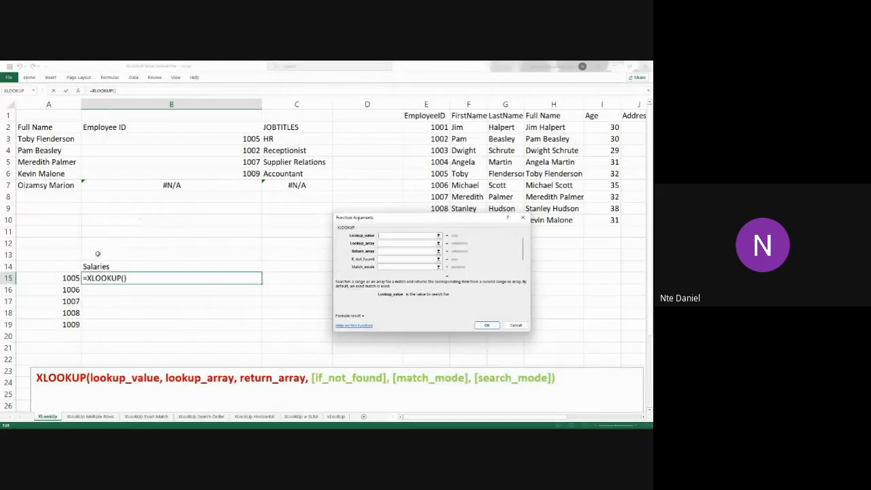
Set the XLOOKUP lookup value to A15 and the lookup array to the EmployeeID range E2:E10
click(63, 280)
click(389, 246)
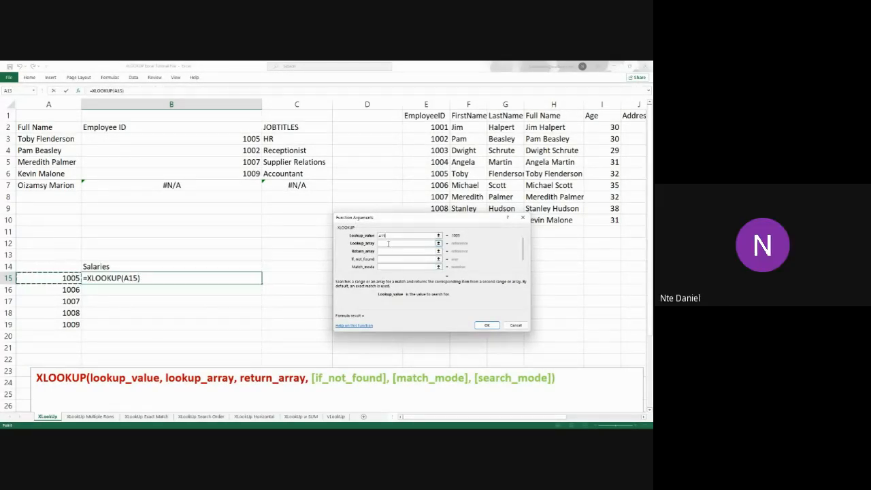
drag(424, 219, 363, 271)
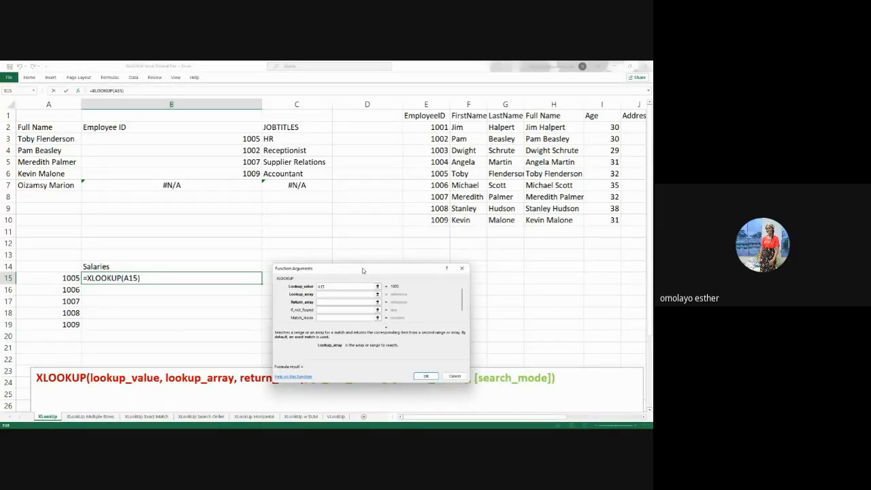
drag(429, 128, 427, 220)
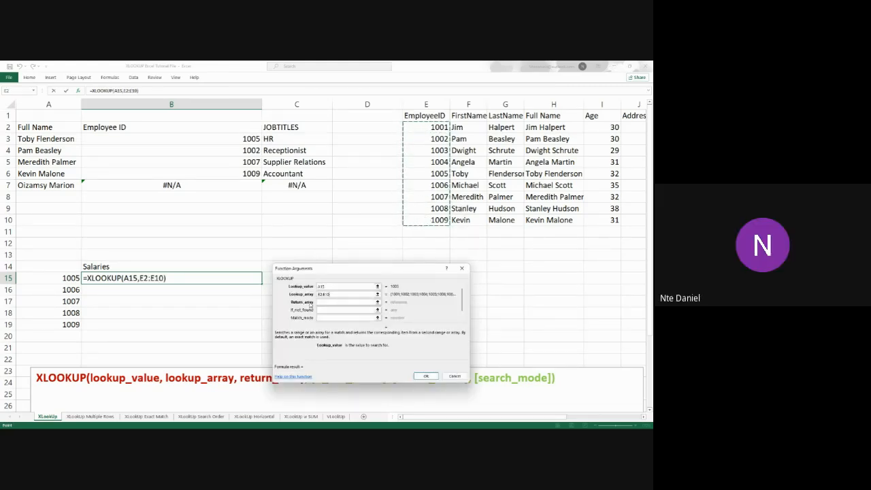
Make the lookup array absolute as $E$2:$E$10, set the return array to the Salary range $M$2:$M$10, and confirm the function
key(F4)
click(334, 304)
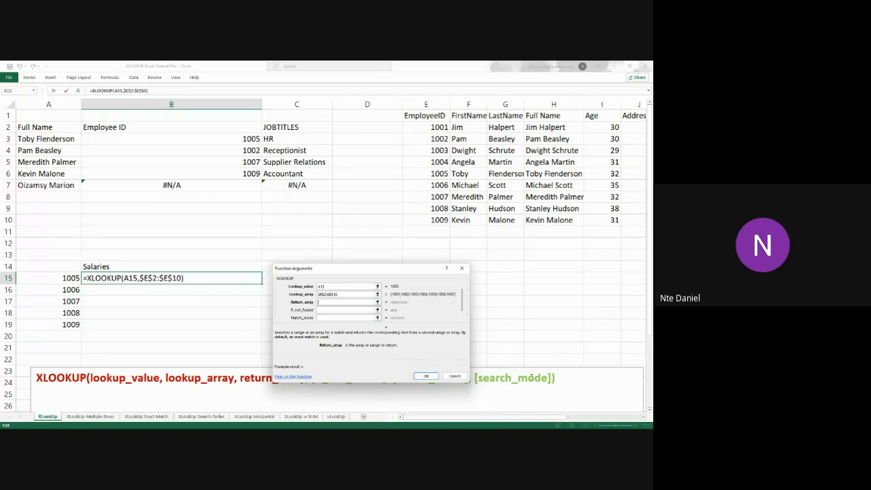
drag(521, 418, 566, 416)
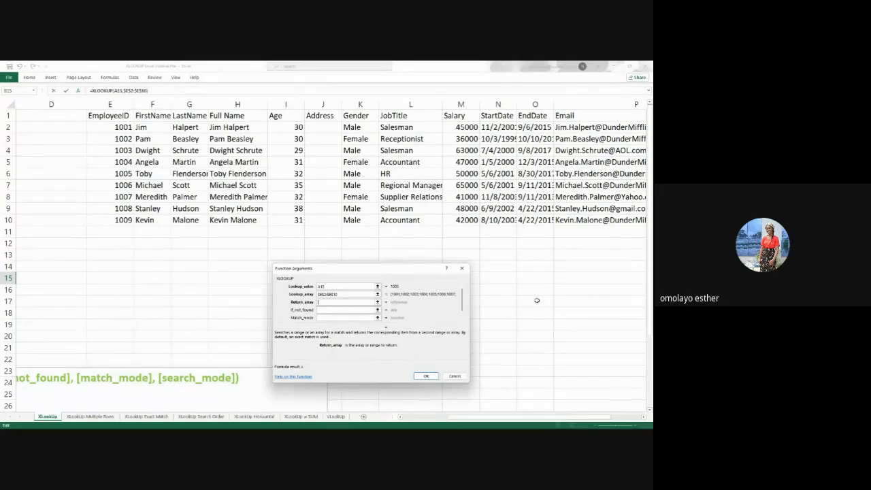
drag(470, 127, 461, 220)
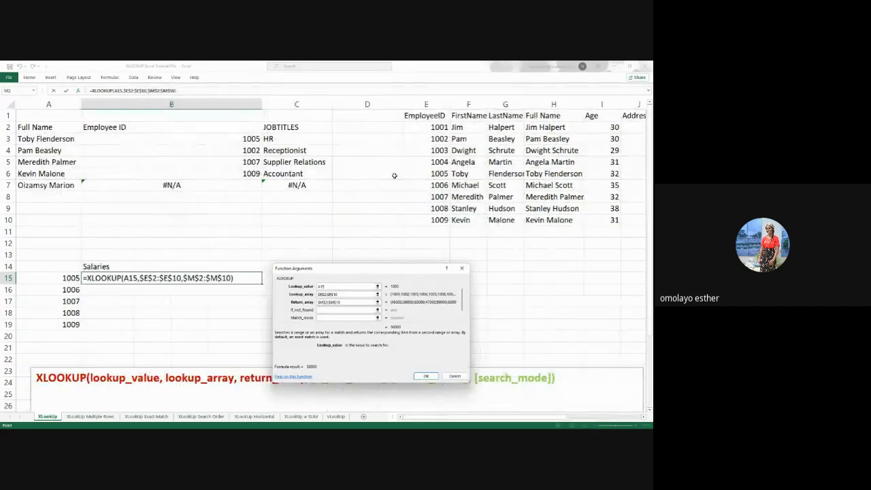
click(427, 376)
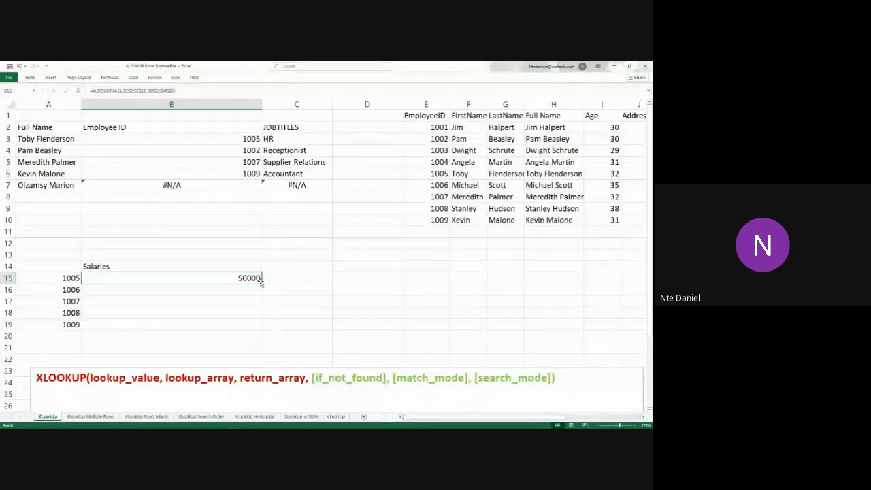
Fill the XLOOKUP salary formula from B15 down through B19
drag(261, 284, 260, 332)
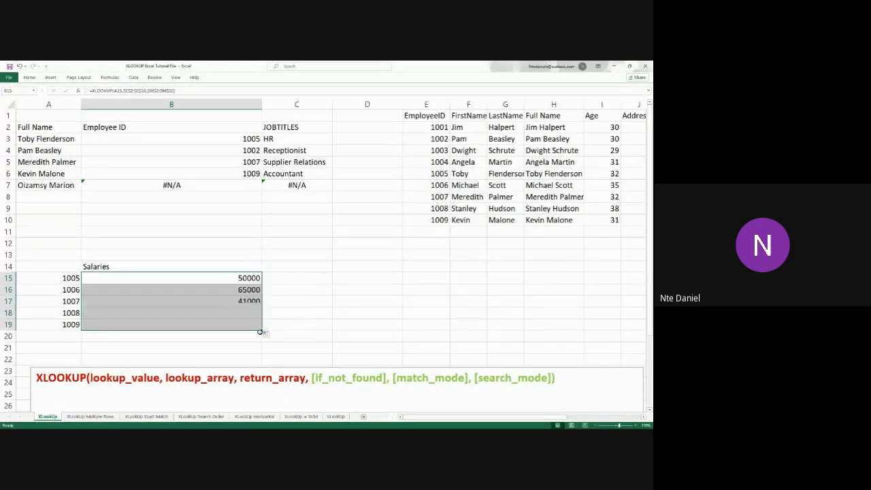
click(439, 306)
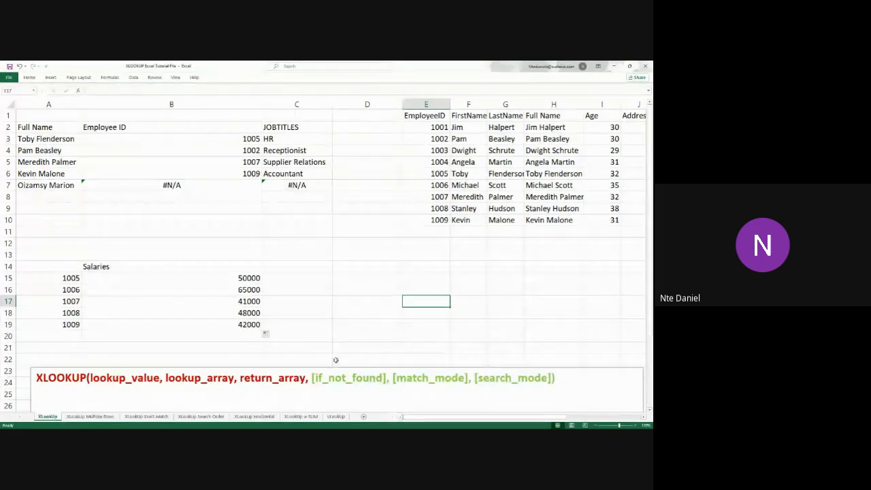
Review the arguments of the XLOOKUP formula in B15 and check the filled salary cells down to B19
double_click(146, 277)
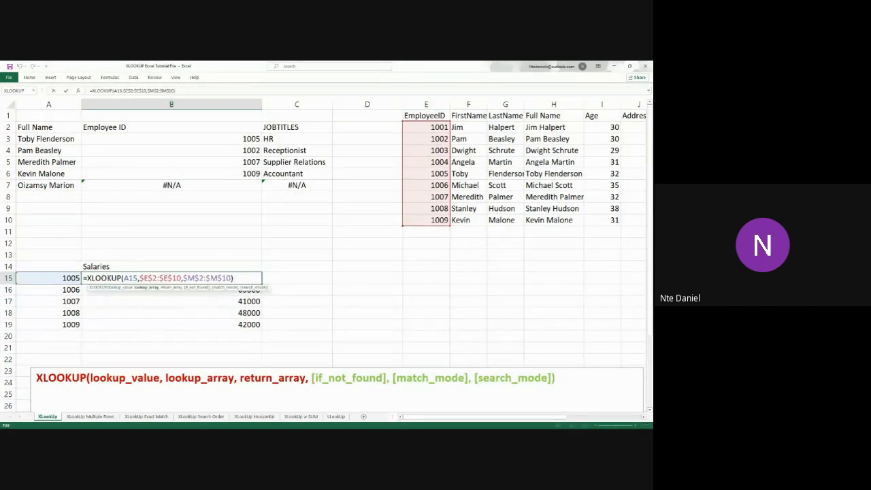
click(233, 278)
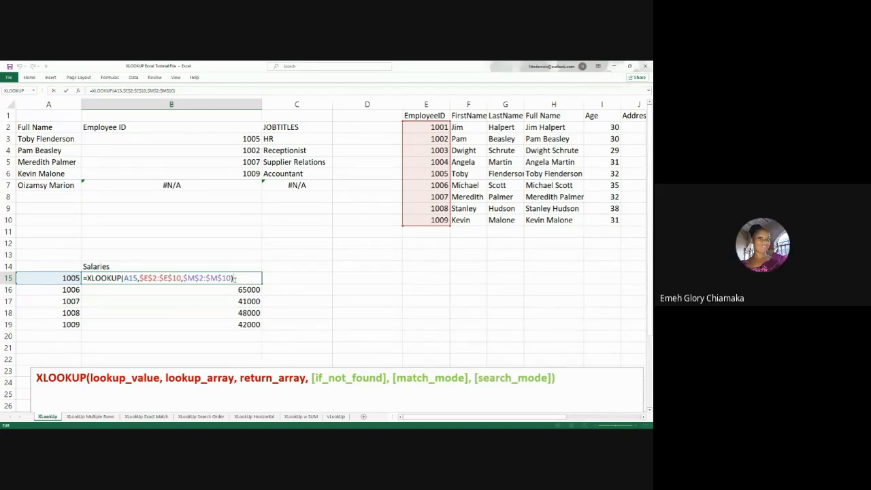
key(Return)
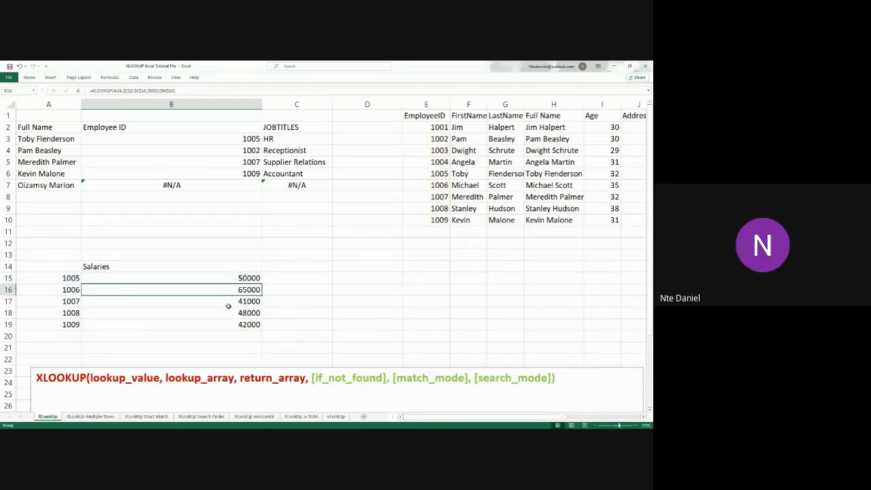
key(Down)
key(Down)
key(Down)
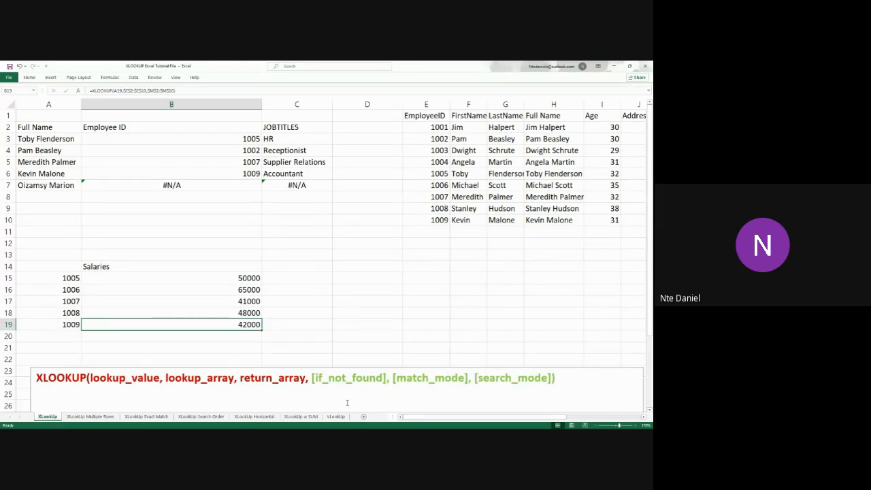
Highlight the required part of the XLOOKUP syntax in the text box, from the function name through return_array
drag(310, 378, 35, 378)
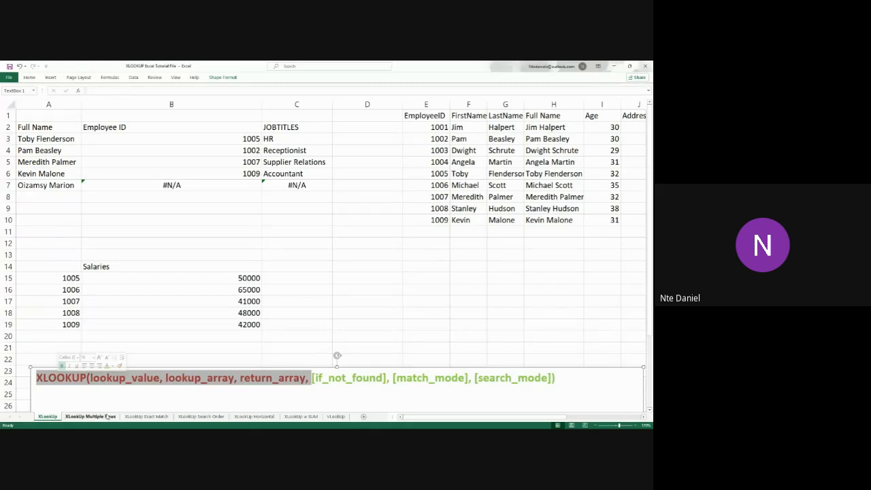
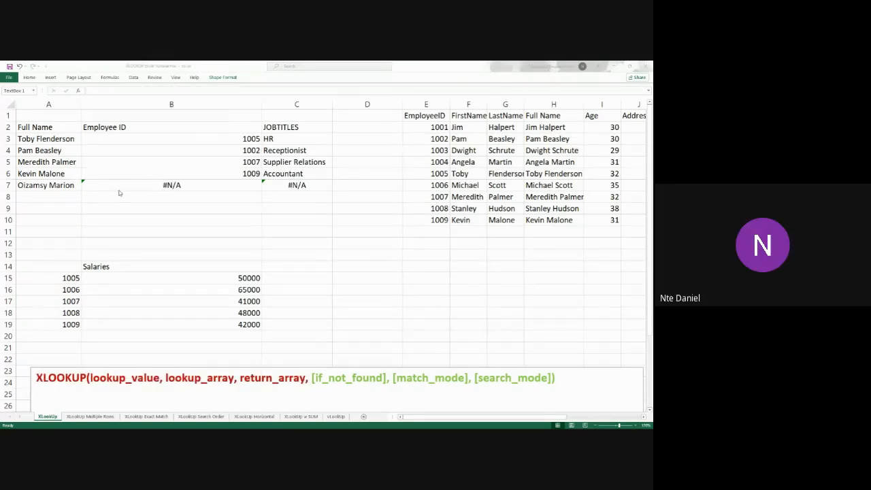
Compare the name in A7 with the Full Name range H2:H10 and highlight the if_not_found argument in the syntax text box
click(68, 187)
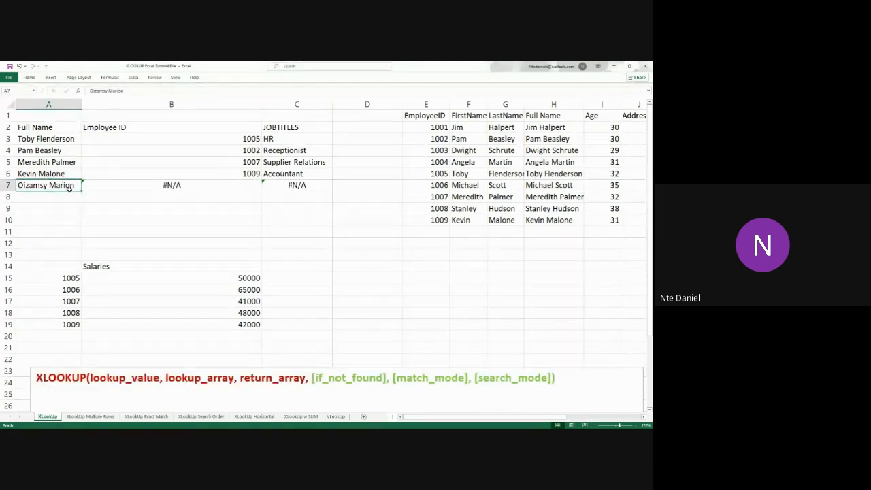
click(100, 186)
click(66, 185)
drag(548, 127, 554, 218)
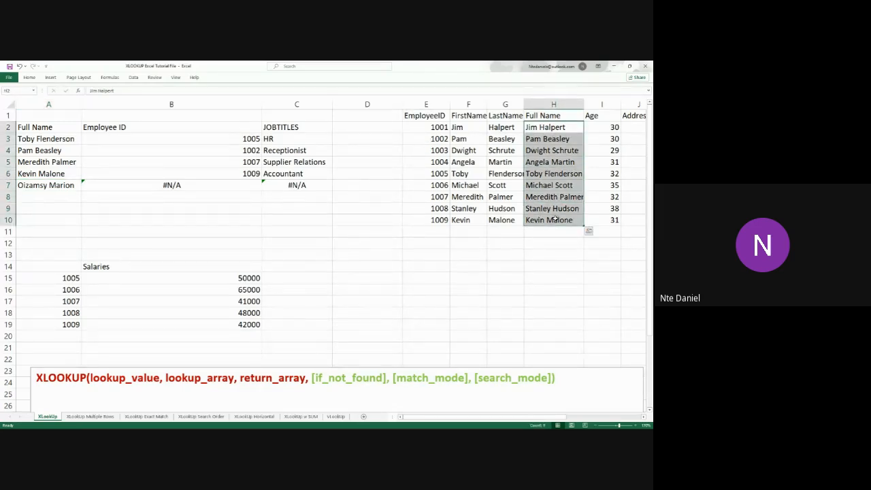
click(71, 185)
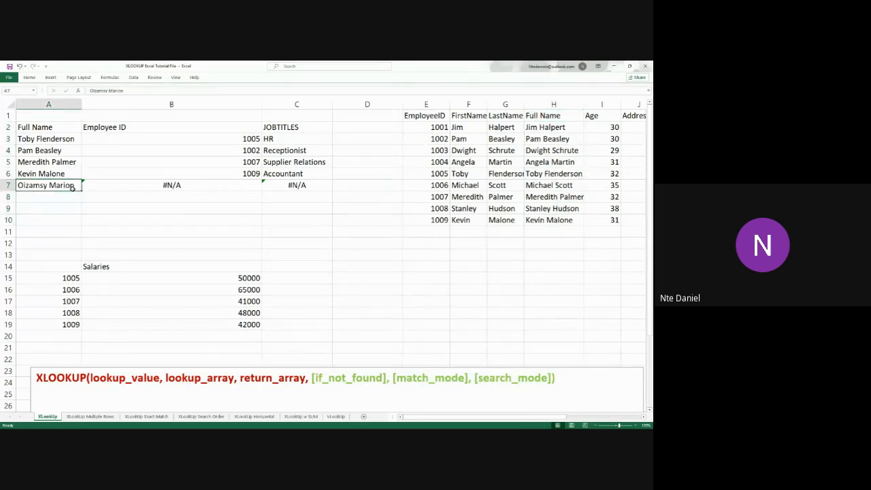
click(549, 220)
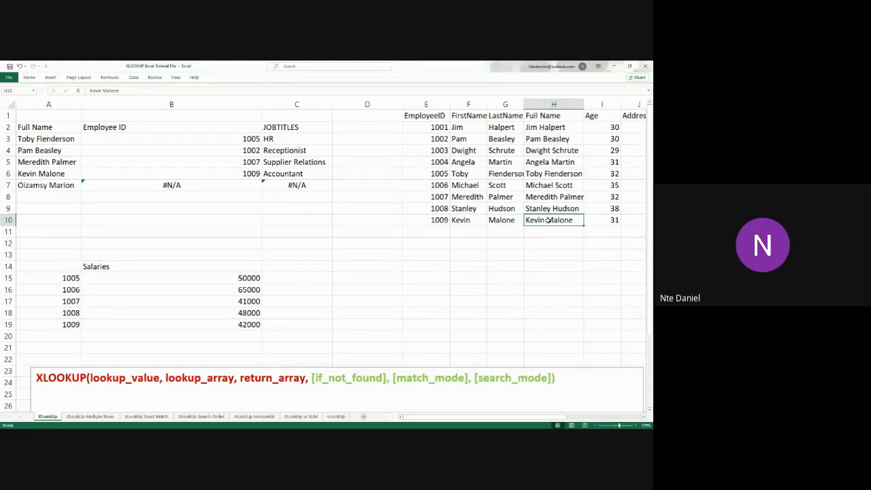
click(192, 186)
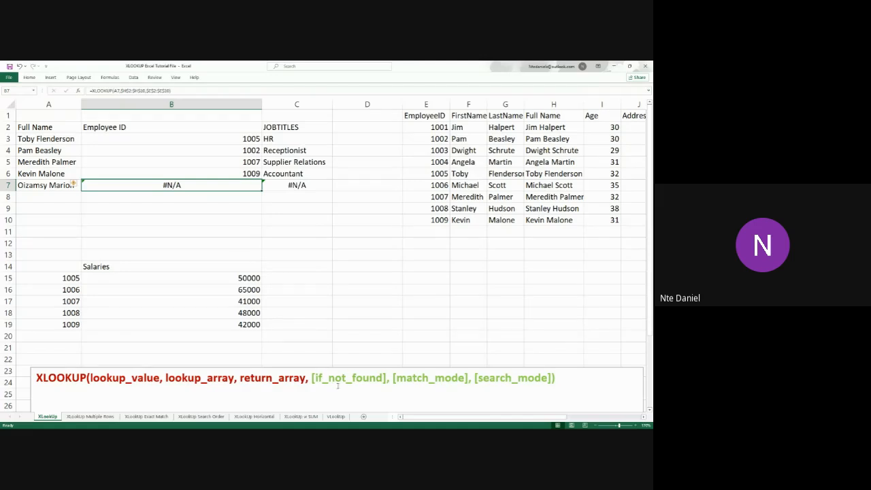
drag(390, 379, 310, 379)
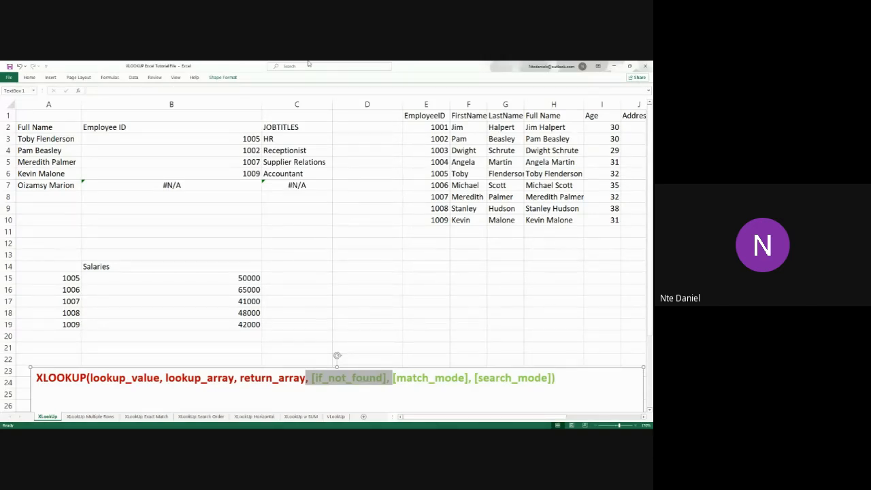
Add "Name not in array" as the if_not_found argument of the XLOOKUP formula in B3 and confirm it
double_click(199, 141)
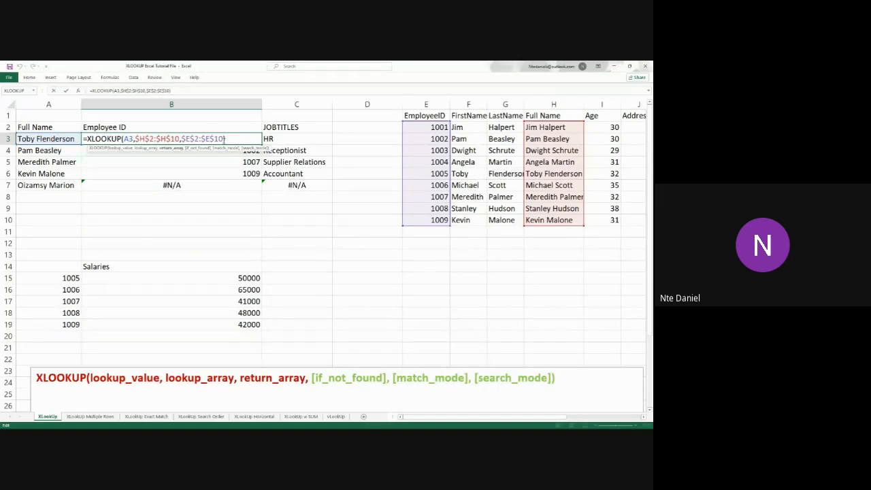
text(,)
text(")
text(Name no)
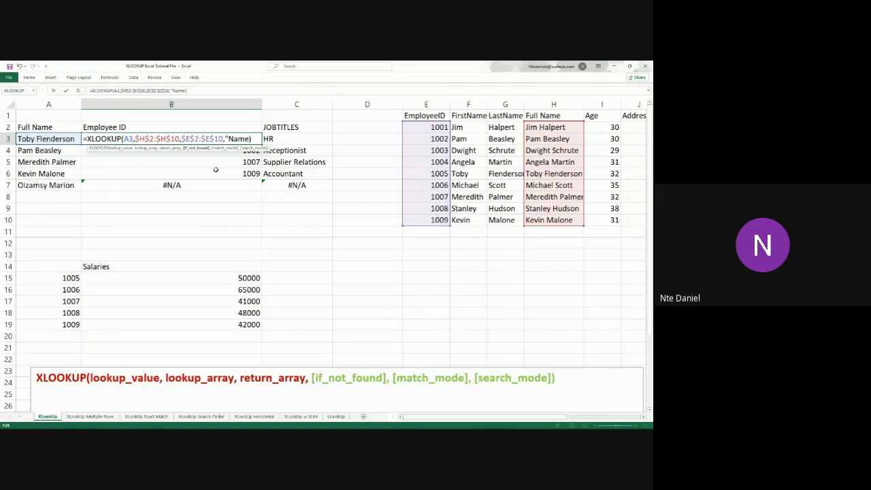
text(t in array"))
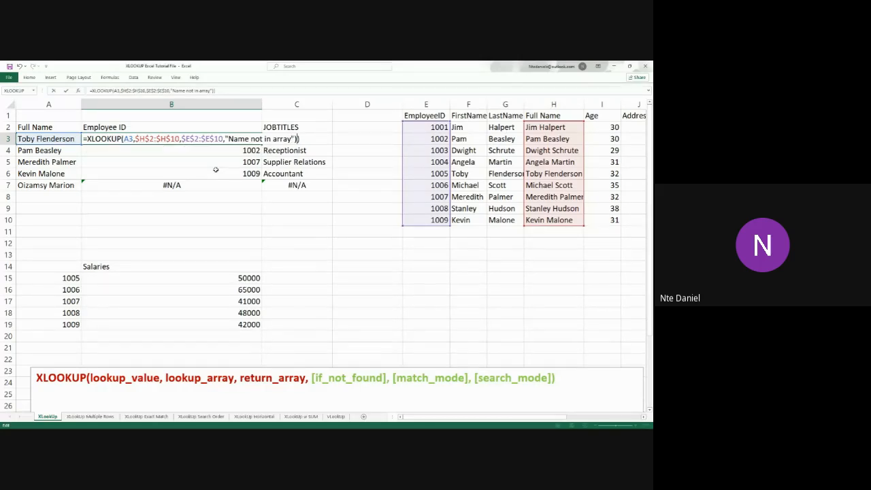
key(BackSpace)
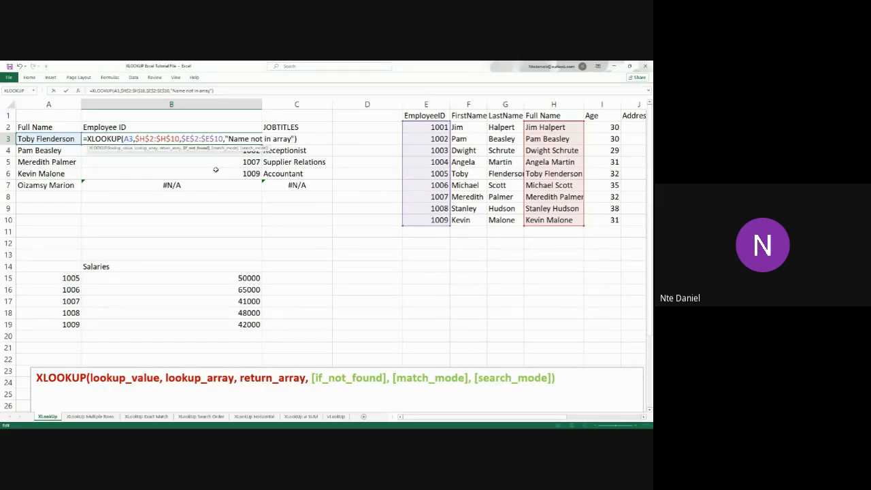
key(Return)
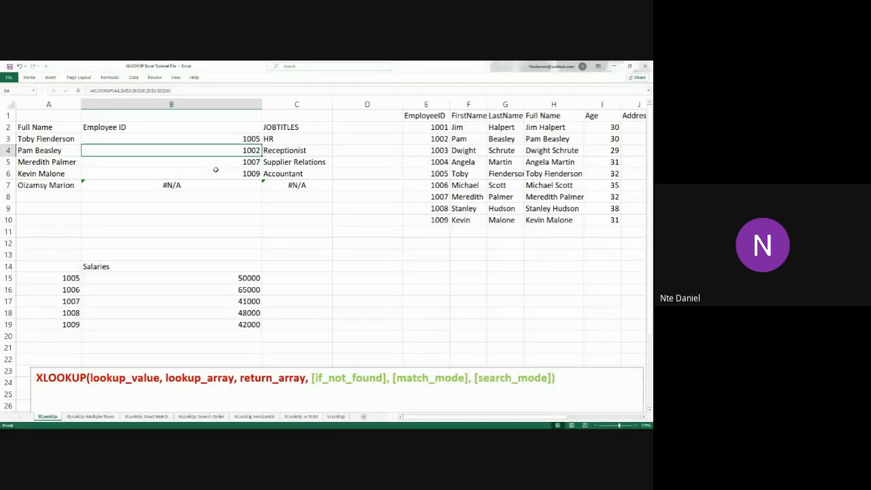
Fill the updated Employee ID formula from B3 down through B7
click(235, 138)
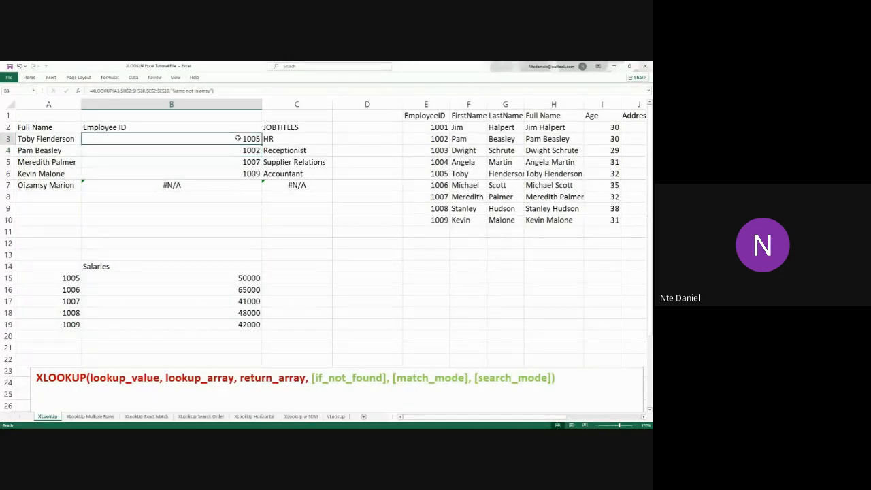
drag(263, 143, 259, 196)
click(234, 239)
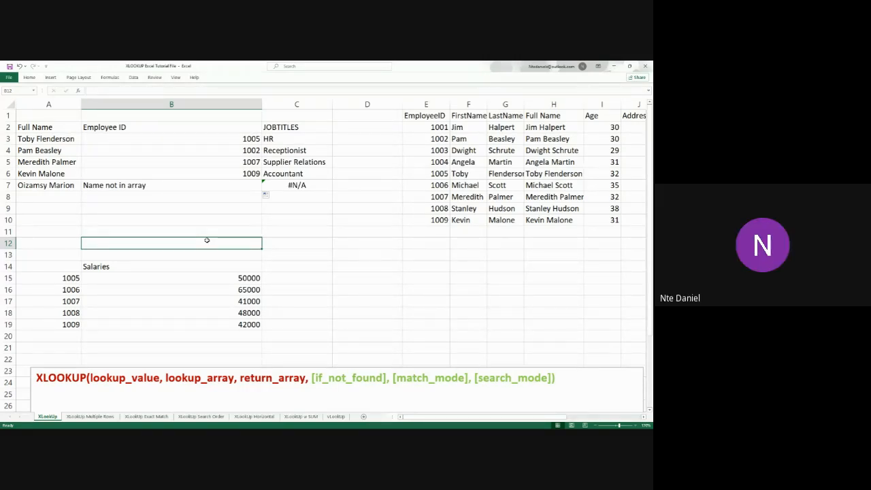
Open the job title XLOOKUP formula in C3 and start a fourth argument after the return array
double_click(317, 136)
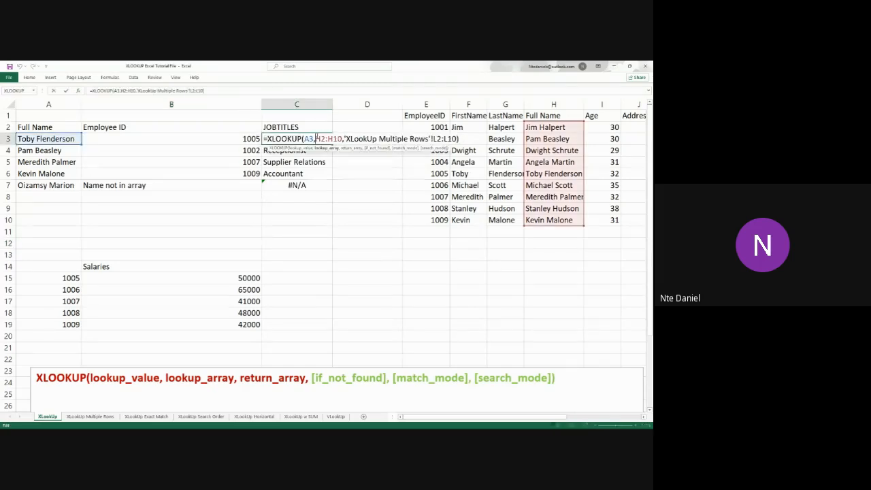
click(459, 139)
text(,"Name not)
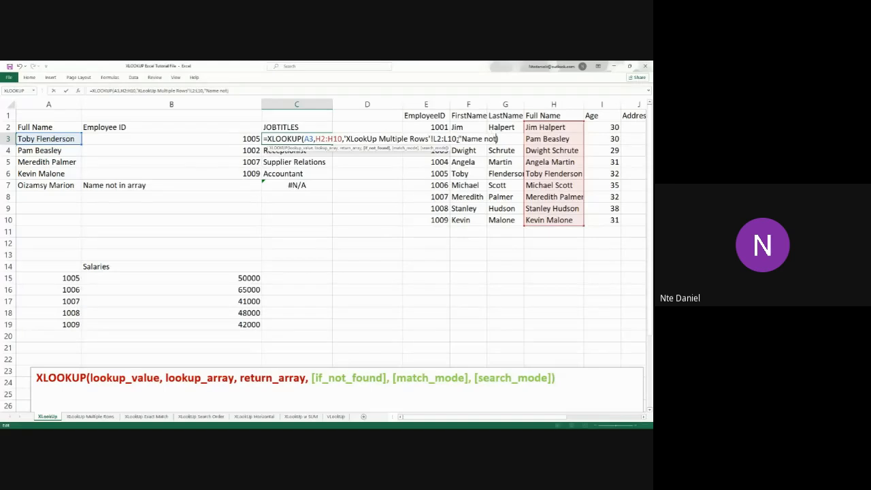
text( in arra)
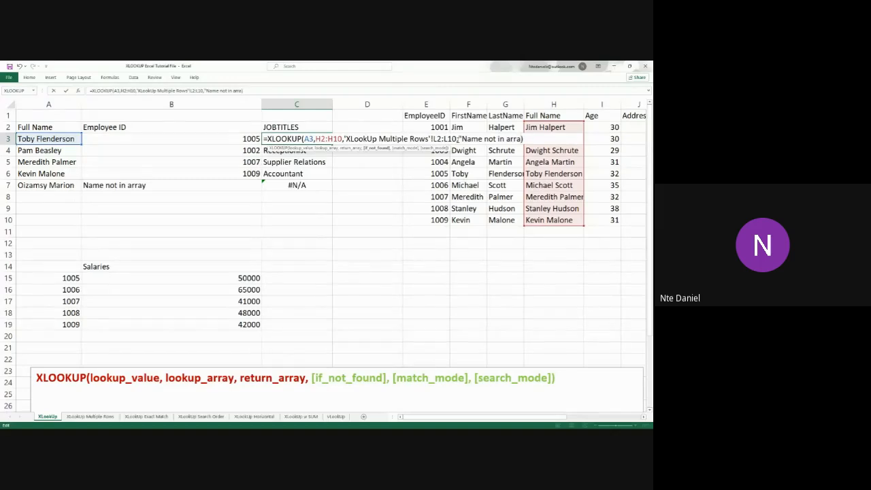
text(y)
key(BackSpace)
key(BackSpace)
key(BackSpace)
key(BackSpace)
key(BackSpace)
key(BackSpace)
key(BackSpace)
key(BackSpace)
key(BackSpace)
key(BackSpace)
key(BackSpace)
key(BackSpace)
key(BackSpace)
key(BackSpace)
key(BackSpace)
key(BackSpace)
key(BackSpace)
key(BackSpace)
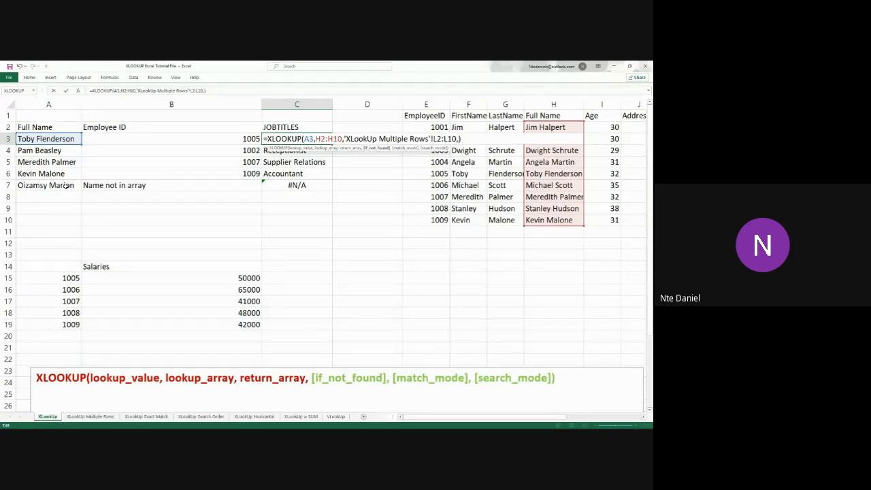
Set the if_not_found argument of the C3 formula to A7 & " is not Available" and confirm it
click(69, 185)
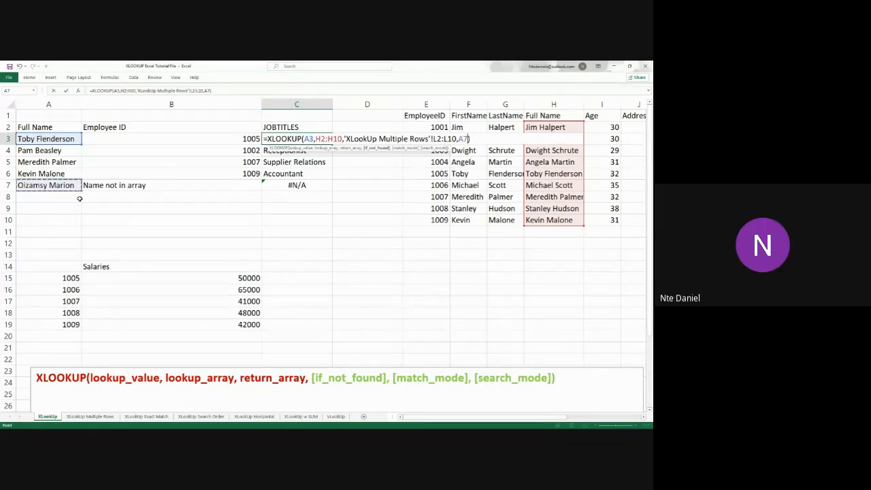
text(,A7 &&)
key(BackSpace)
text(")
text(is b)
key(BackSpace)
text(not)
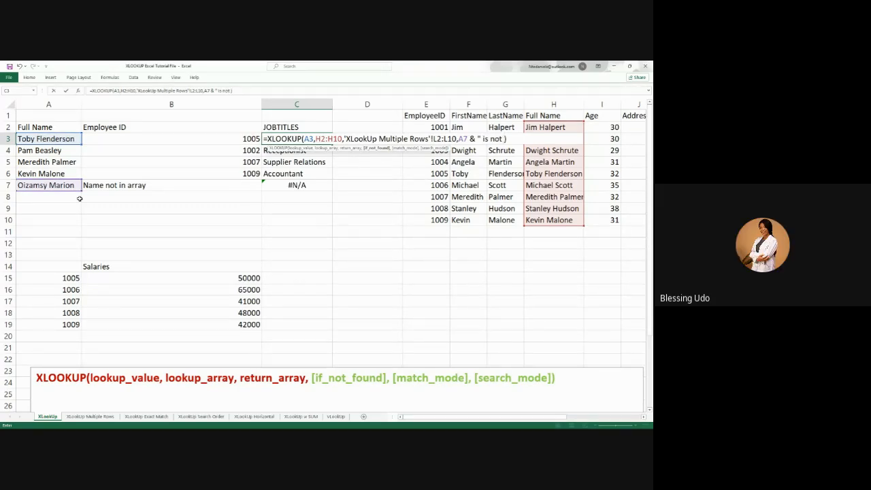
text( Availa)
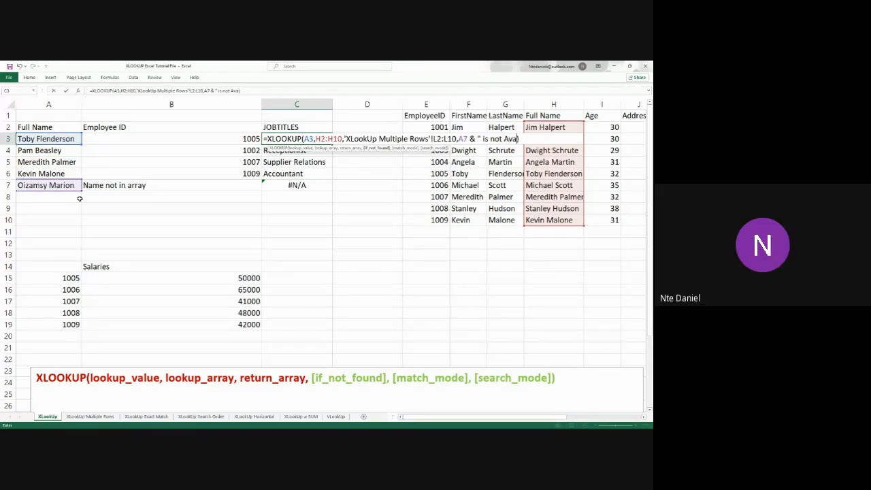
text(ble)
key(Return)
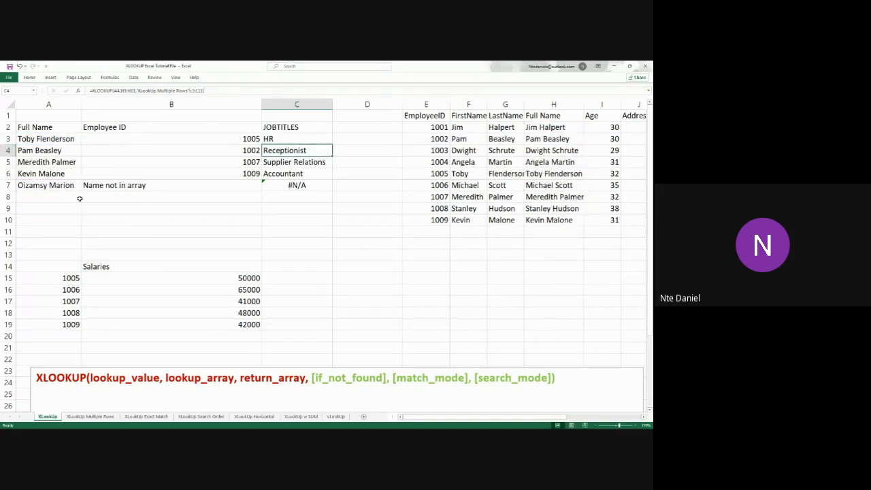
Fill the updated job title formula from C3 down through C7
click(301, 141)
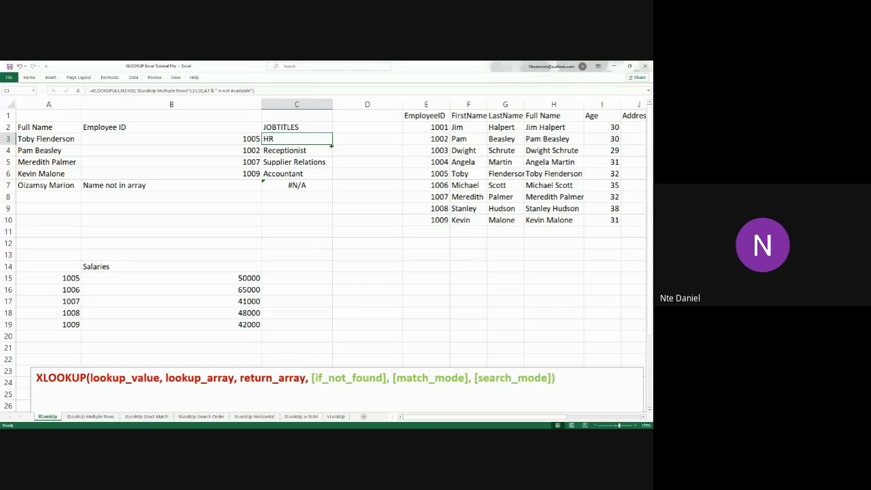
drag(331, 145, 331, 191)
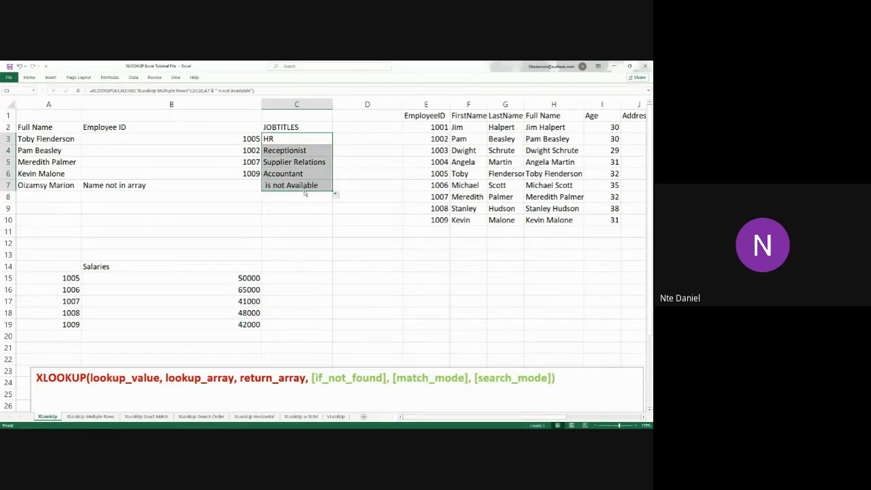
Insert the CONCAT function before the A11 reference in the if_not_found argument of the C7 formula
click(320, 186)
double_click(330, 186)
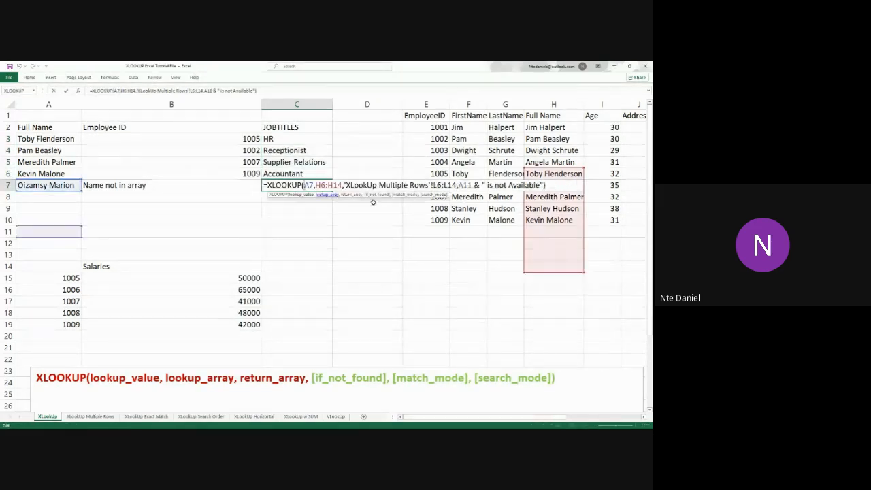
click(460, 187)
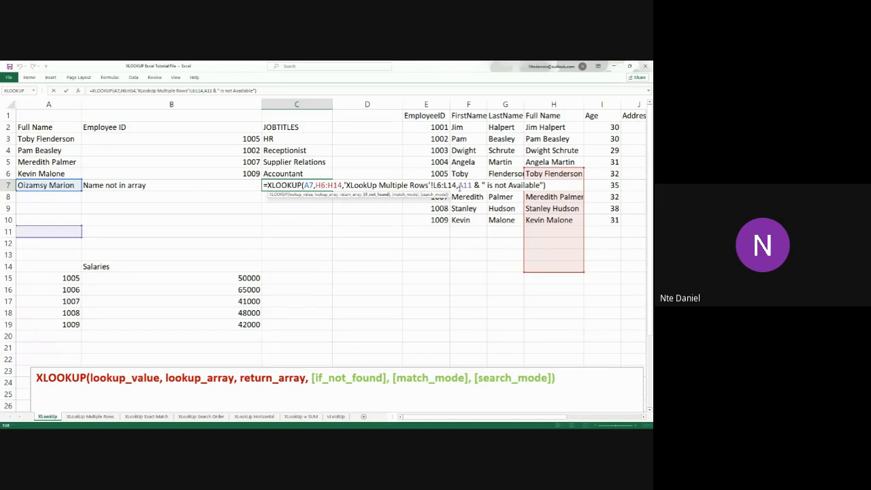
text(contt)
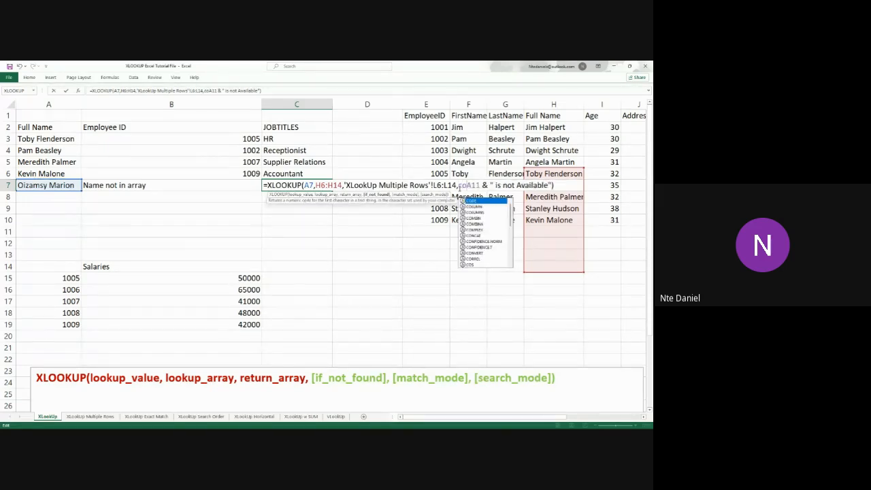
key(BackSpace)
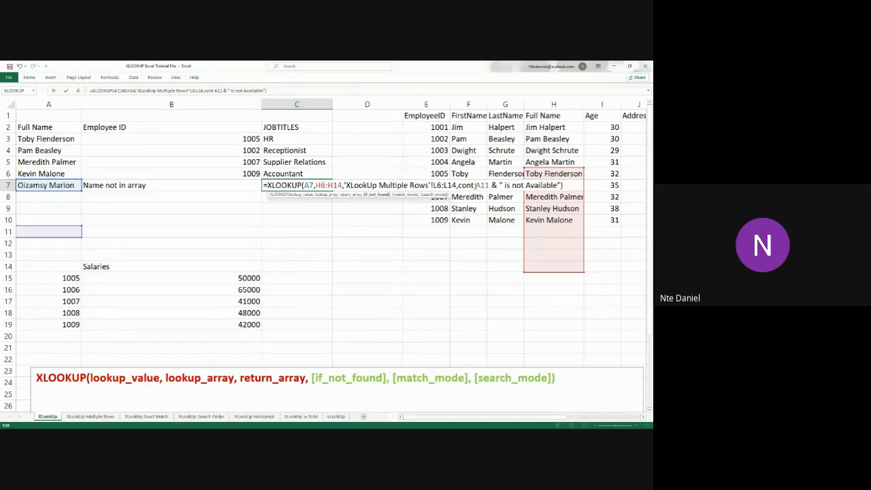
key(BackSpace)
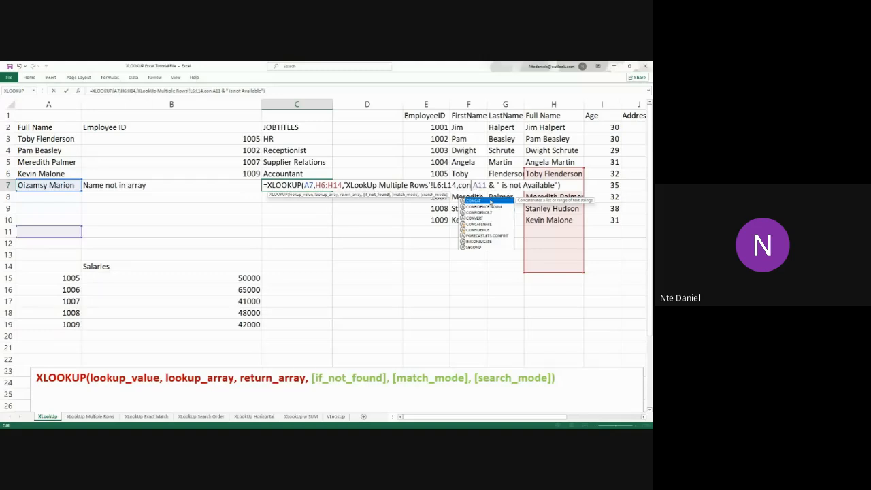
key(Tab)
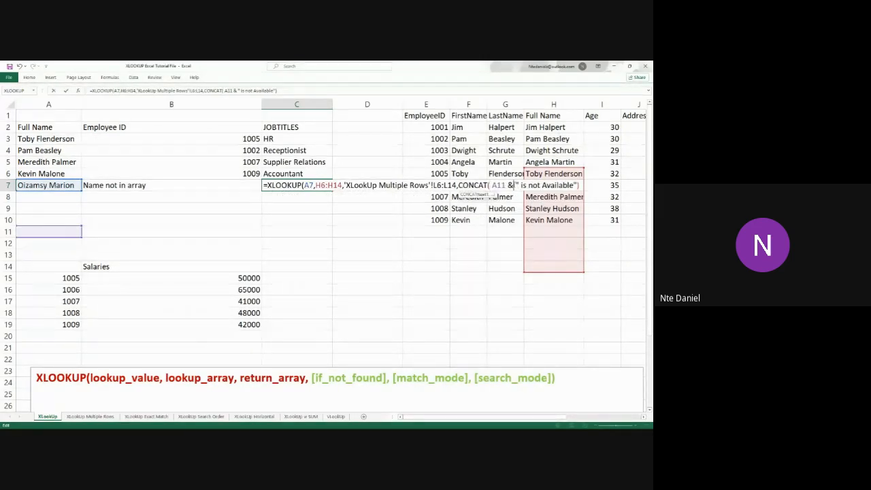
Replace the ampersand after A11 with a comma, close the CONCAT and XLOOKUP functions, and confirm the C7 formula
click(509, 186)
key(BackSpace)
key(BackSpace)
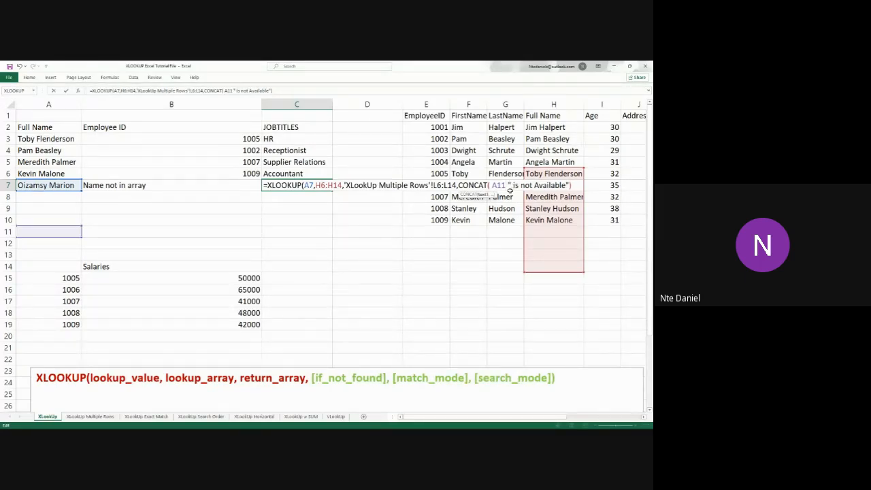
text(,)
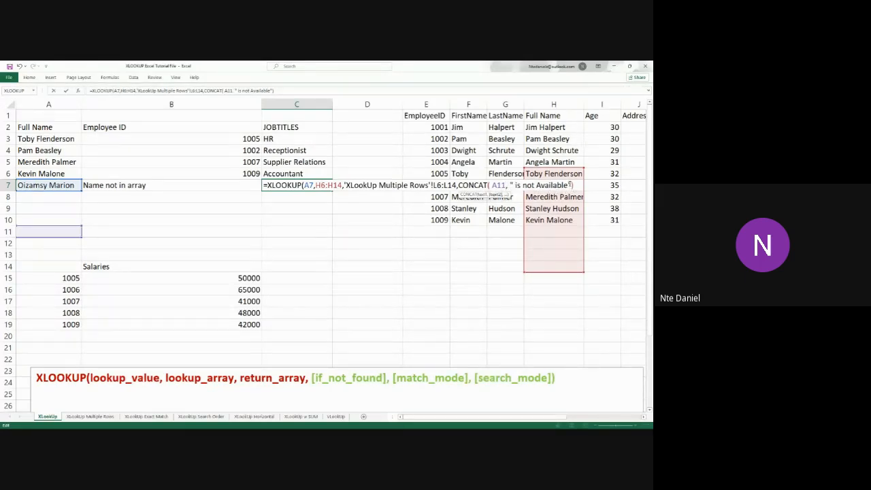
text())
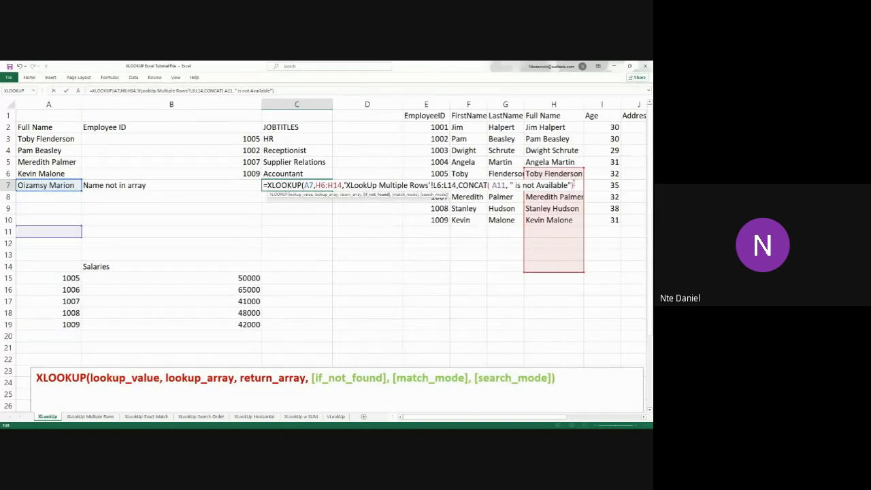
text())
key(Return)
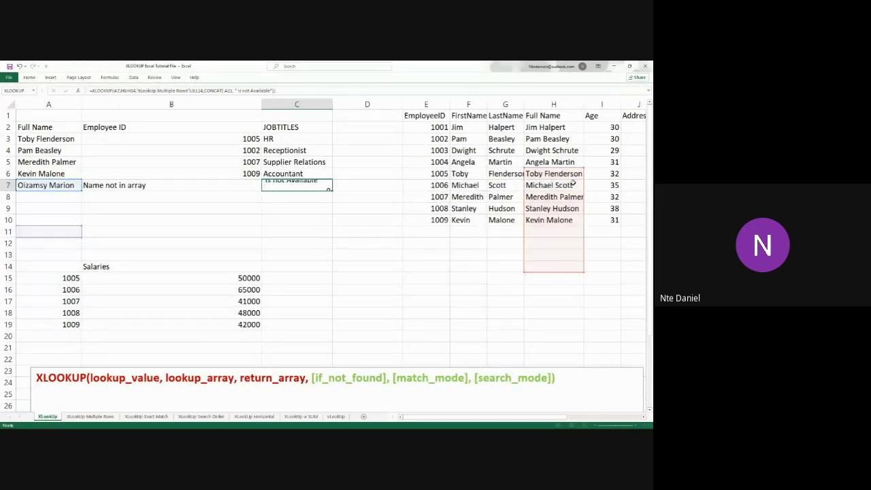
Remove the CONCAT function, its A11 reference and the surplus quotation marks and bracket from the if_not_found argument of the C7 formula
double_click(283, 183)
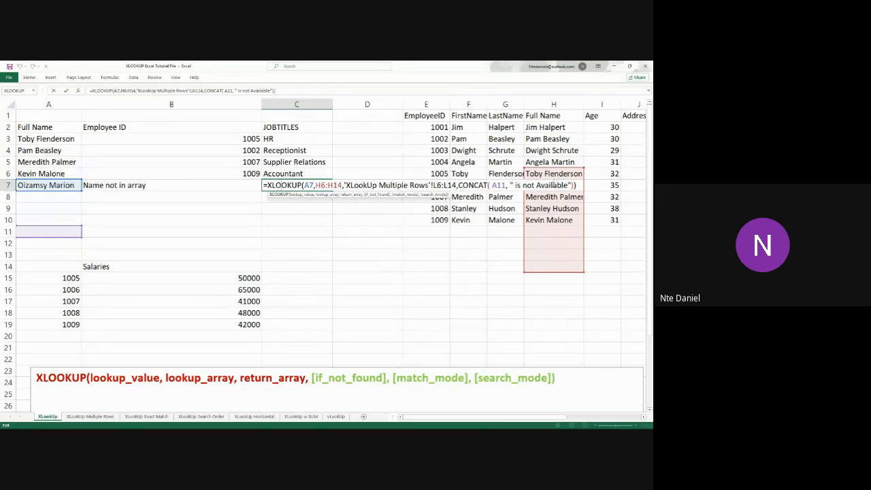
click(572, 186)
key(BackSpace)
key(BackSpace)
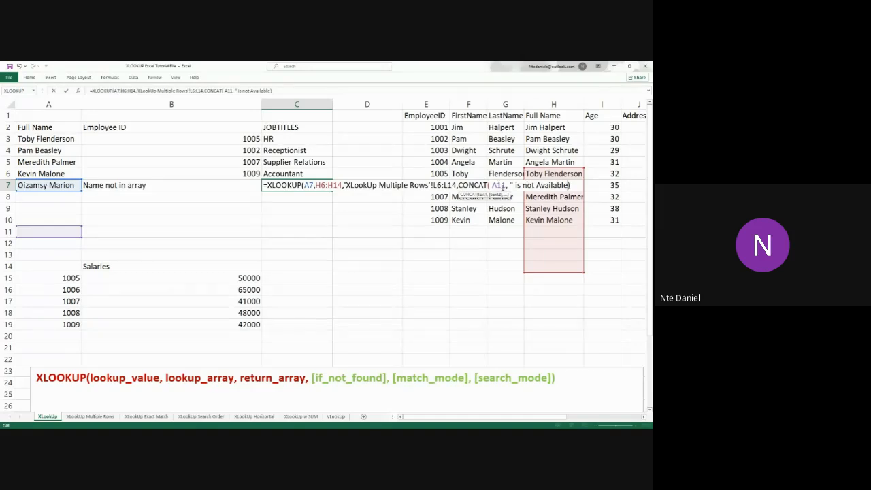
key(shift+Left)
key(shift+Left)
key(shift+Left)
key(shift+Left)
key(shift+Left)
key(shift+Left)
key(shift+Left)
key(shift+Left)
key(shift+Left)
key(shift+Left)
key(shift+Left)
key(shift+Left)
key(shift+Left)
key(shift+Left)
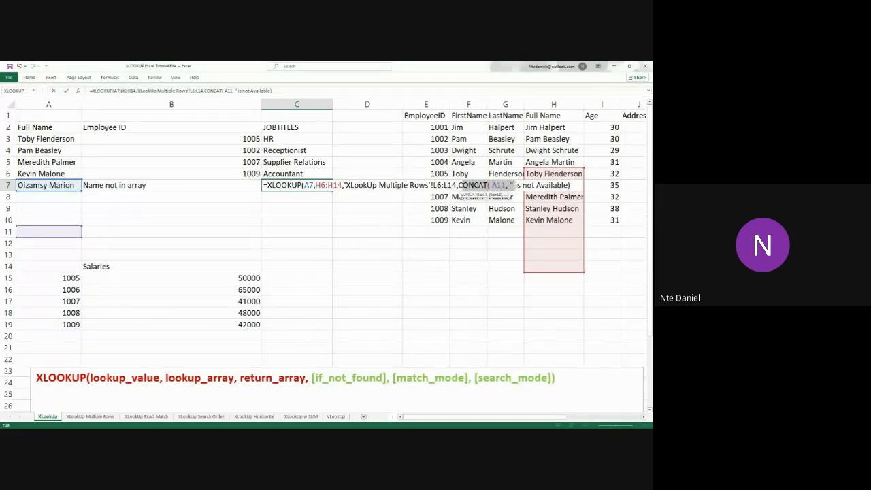
key(shift+Left)
key(BackSpace)
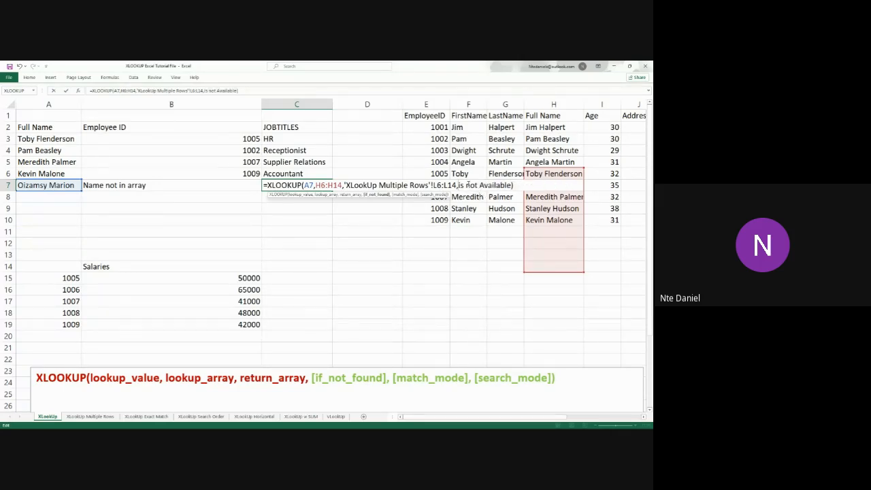
Enclose the if_not_found text of the C7 formula in quotation marks as "is not Available" and confirm it
text(")
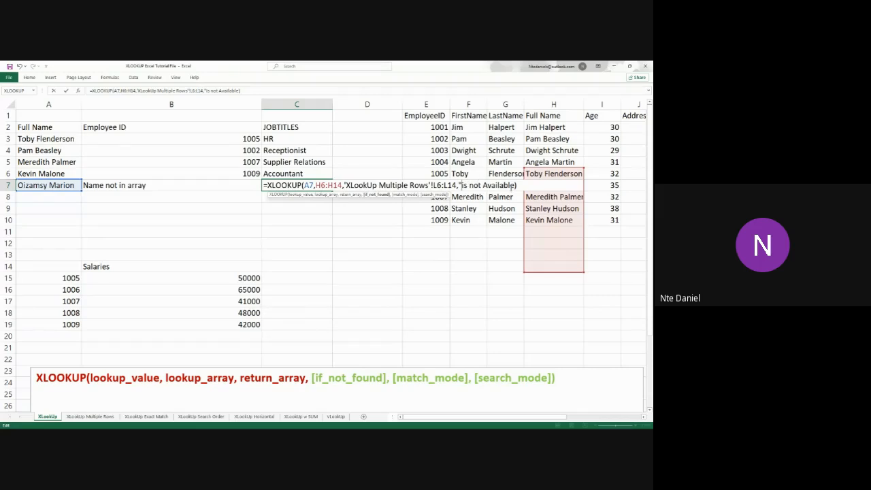
click(514, 186)
text(")
key(Return)
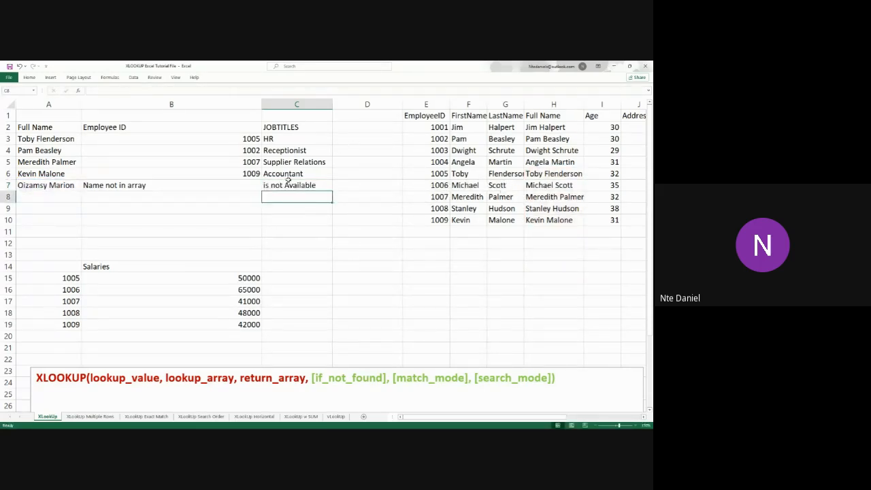
Highlight the XLOOKUP syntax up to the if_not_found argument, and switch to the XLookUp Multiple Rows sheet
click(158, 188)
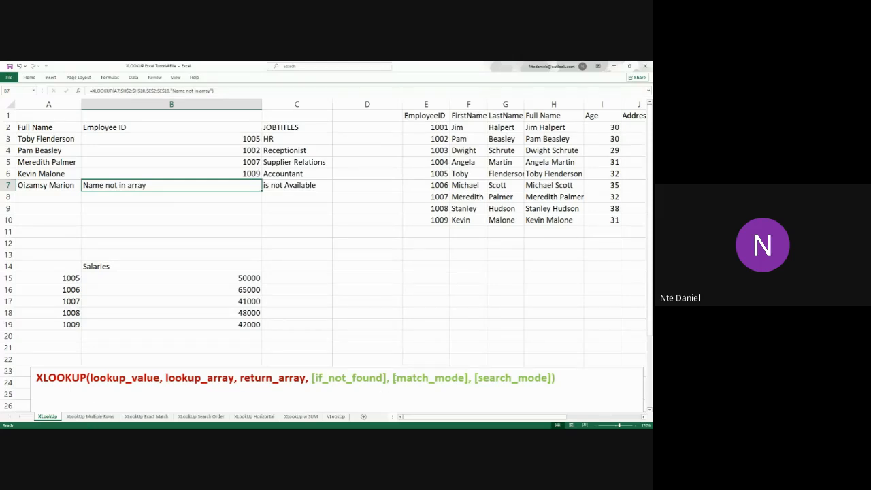
drag(393, 378, 34, 376)
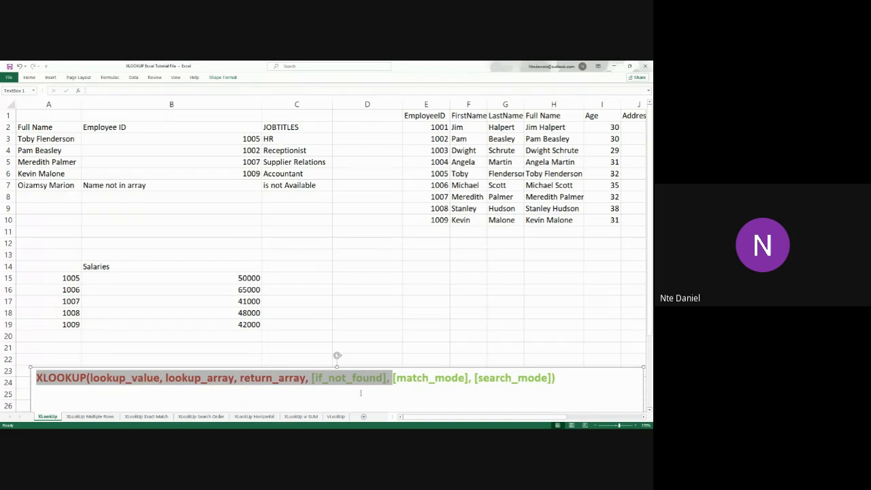
click(85, 418)
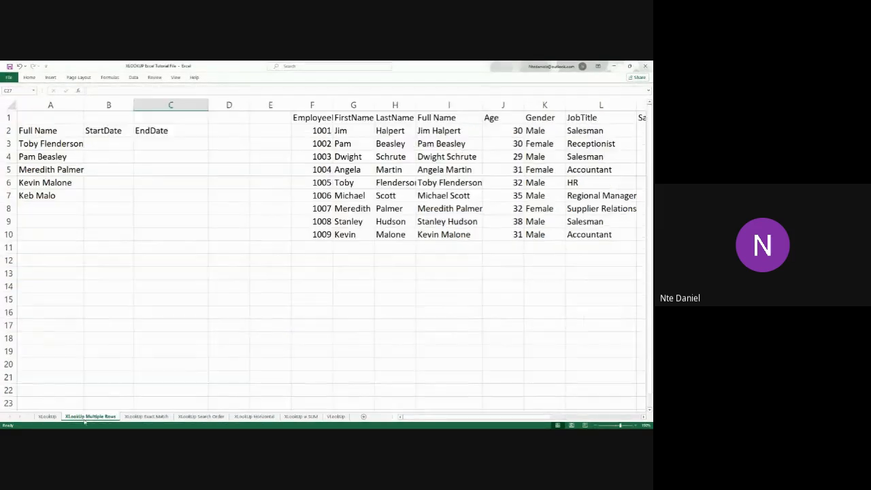
click(171, 285)
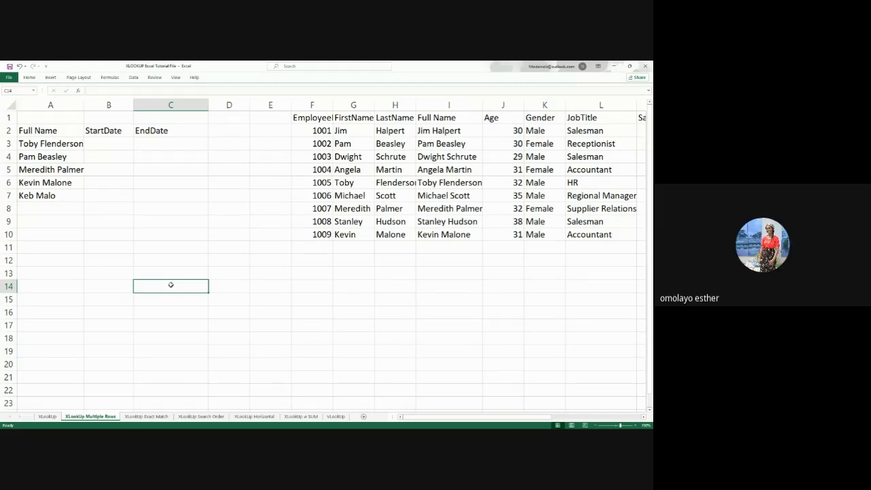
Start an XLOOKUP formula in B3 with A3 as the lookup value and the absolute range $I$2:$I$10 as the lookup array
double_click(109, 146)
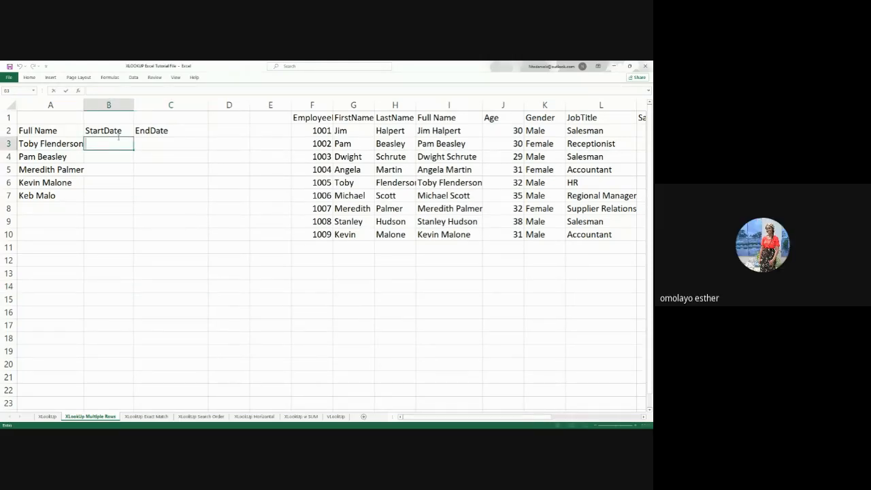
text(=x)
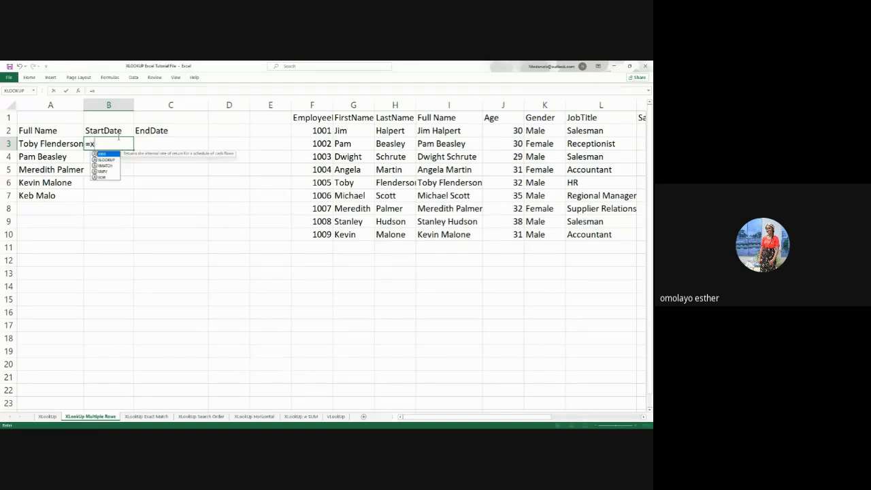
text(loo)
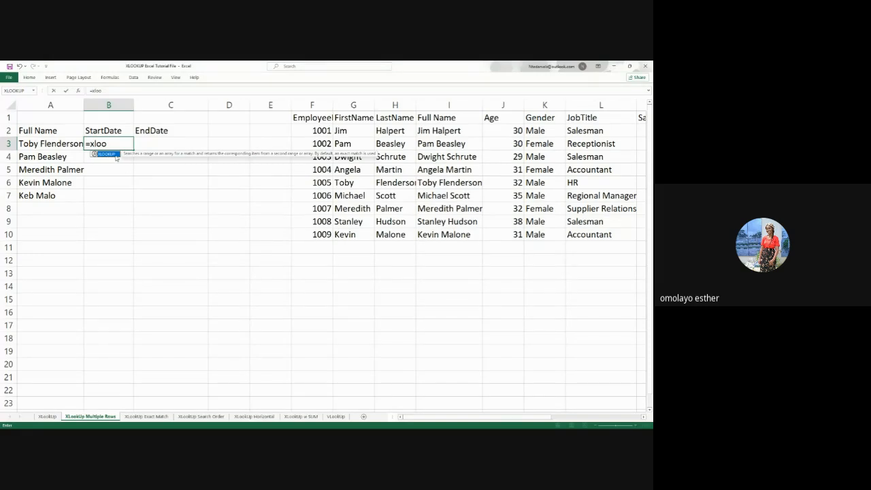
double_click(108, 154)
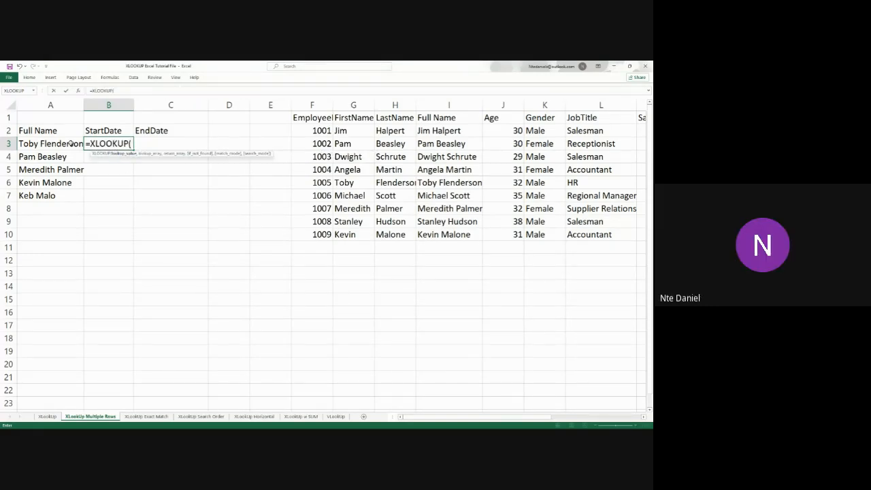
click(71, 144)
text(,)
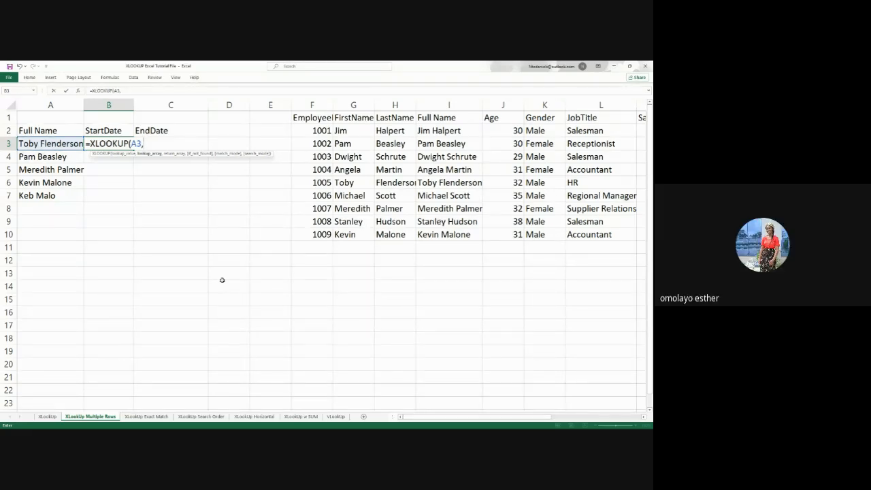
drag(432, 129, 448, 232)
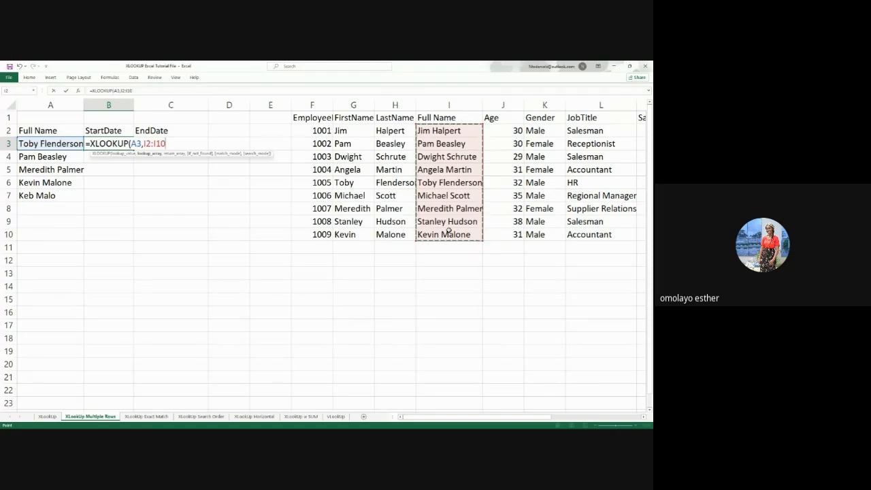
key(F4)
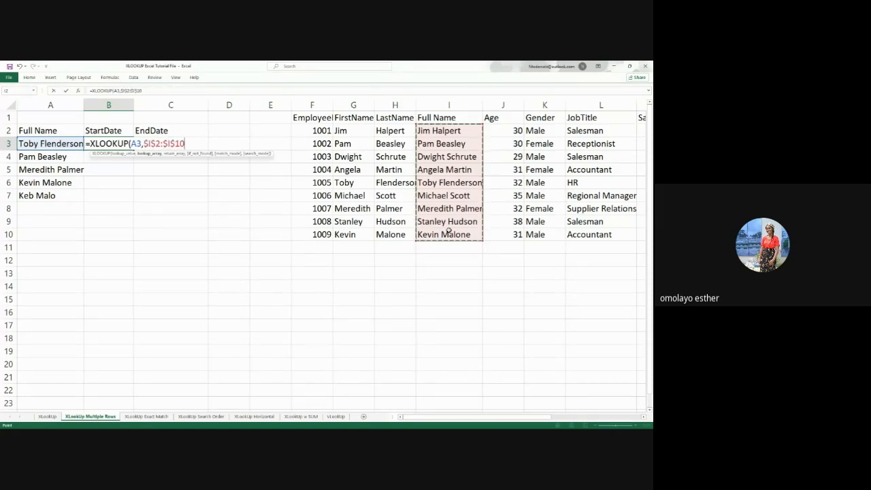
text(,)
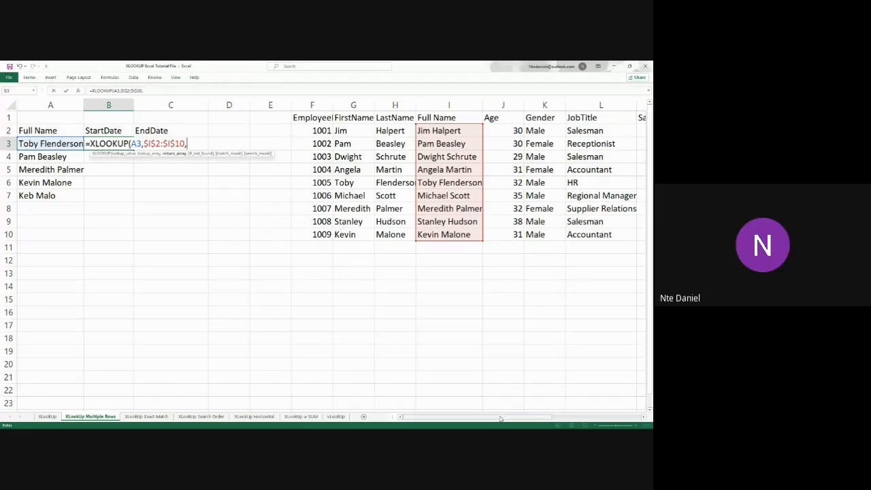
Set the return array of the B3 formula to the StartDate and EndDate range N2:O10 and confirm the formula
drag(501, 419, 590, 422)
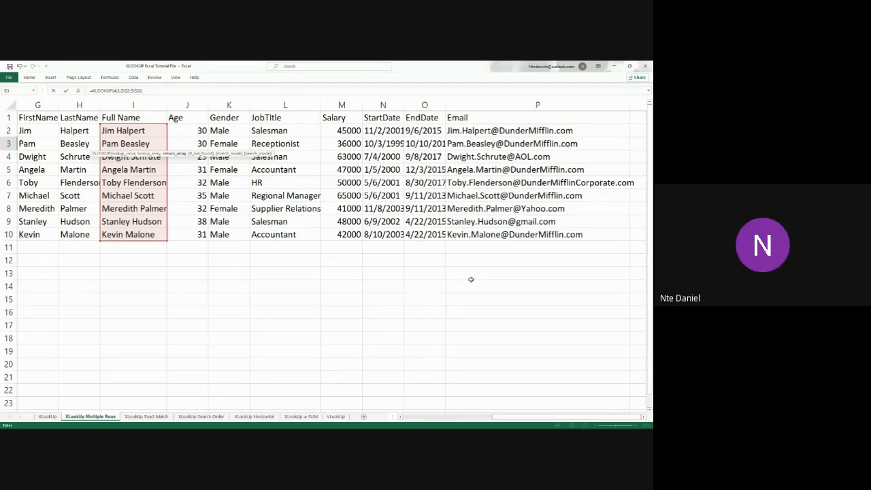
drag(523, 420, 455, 422)
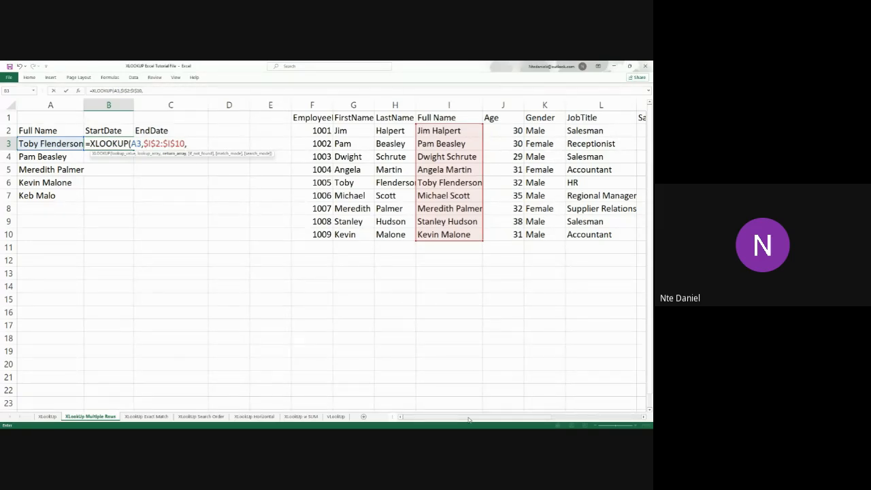
drag(468, 420, 544, 426)
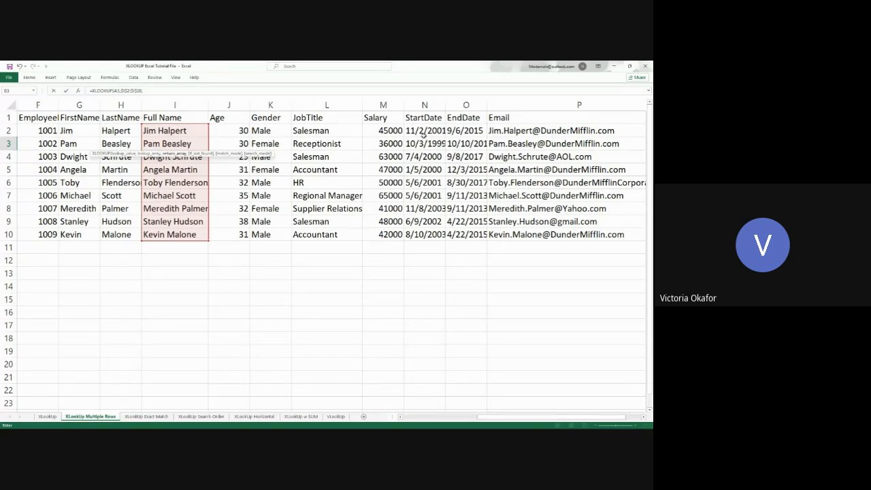
drag(417, 133, 424, 145)
drag(458, 170, 480, 234)
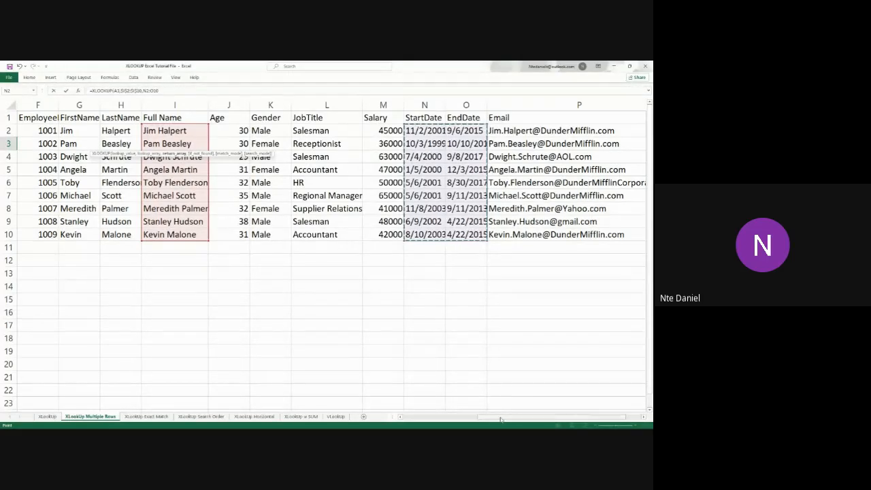
drag(500, 417, 424, 416)
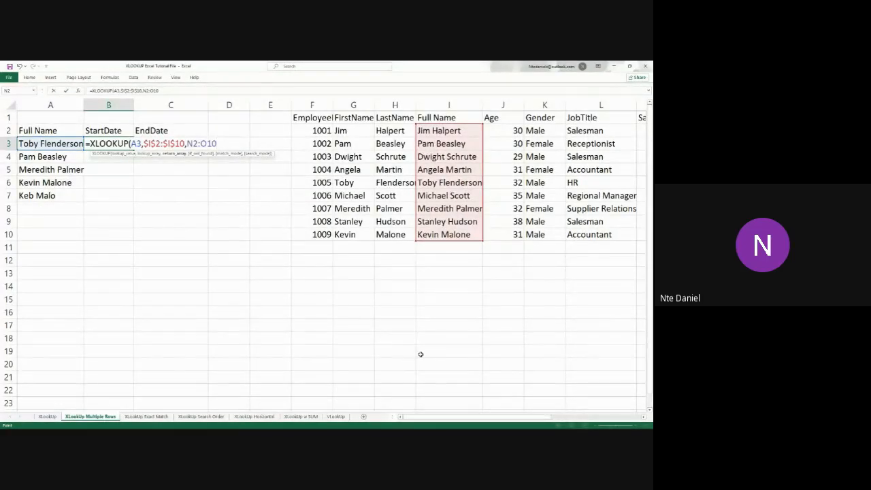
key(Return)
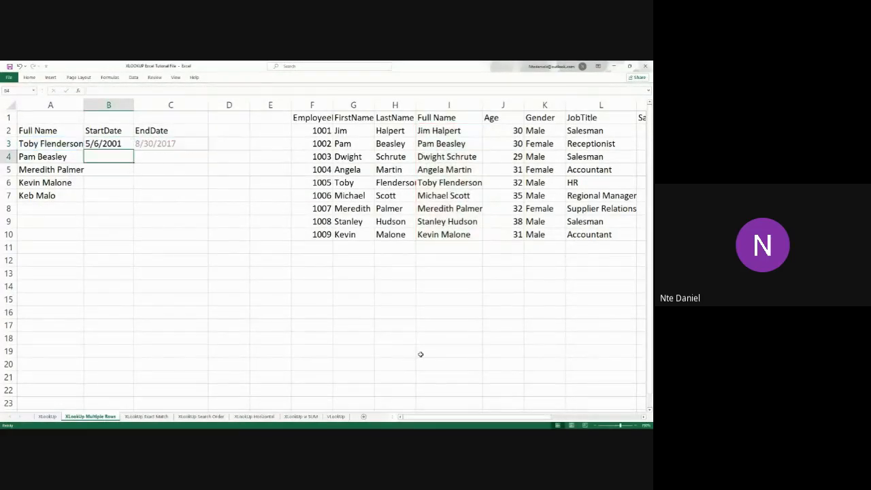
Fill the start and end date formula from B3 down through B7
click(125, 142)
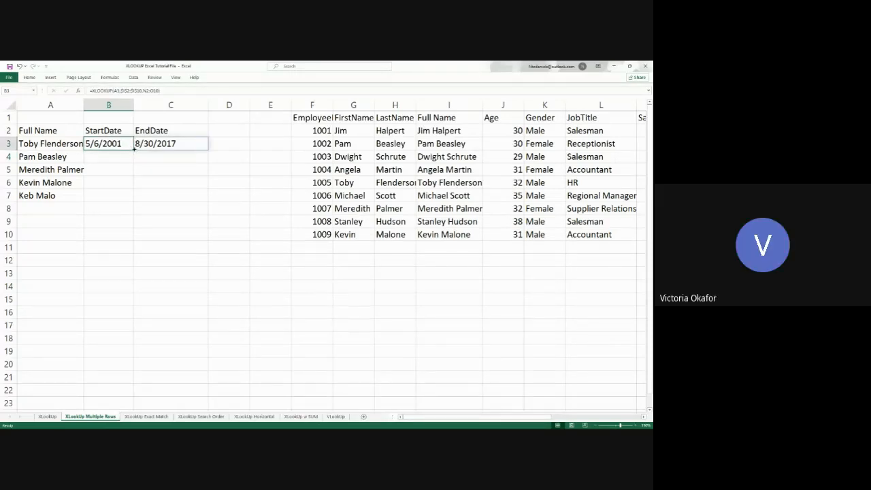
drag(134, 150, 132, 202)
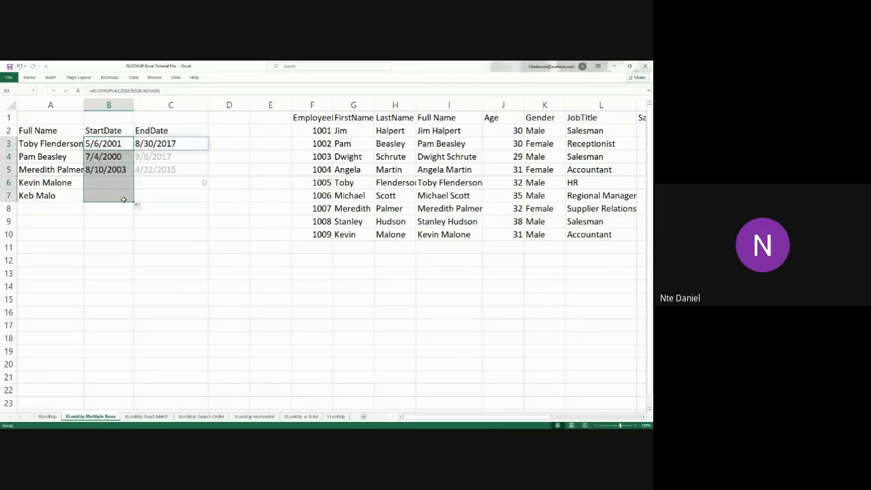
click(160, 269)
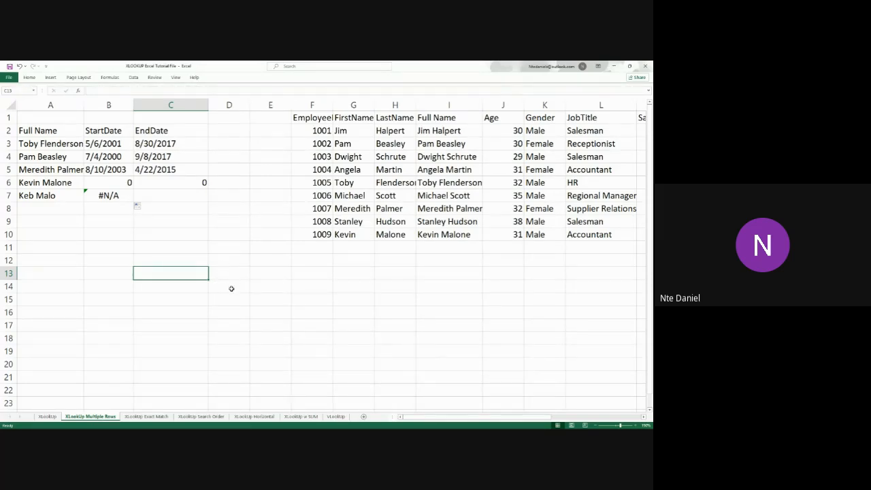
Inspect the XLOOKUP formula in B6 that returns the dates for the name in A6
click(56, 187)
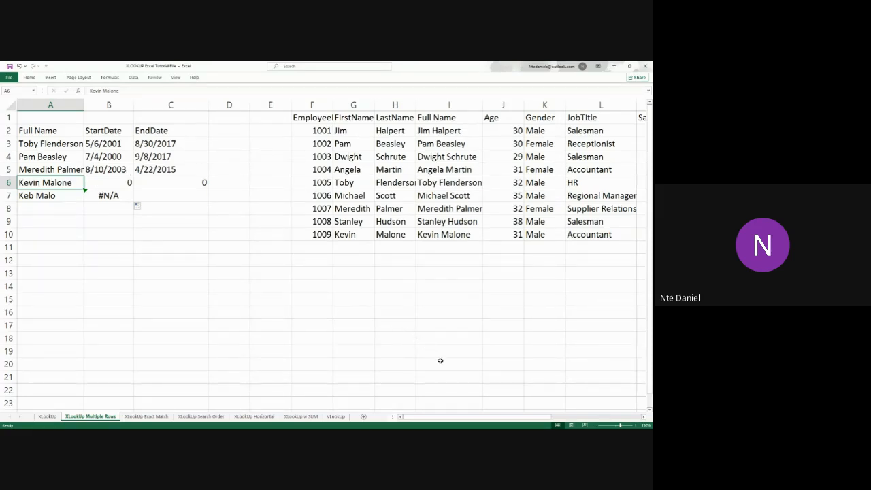
click(97, 184)
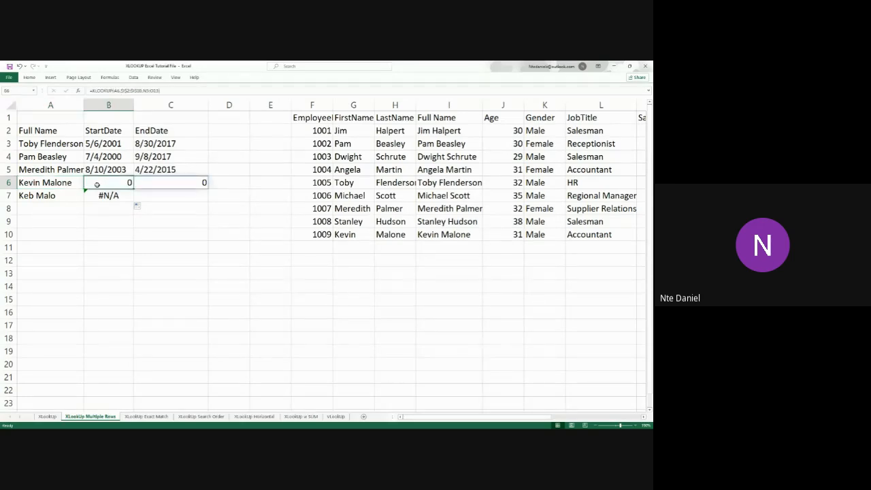
double_click(96, 184)
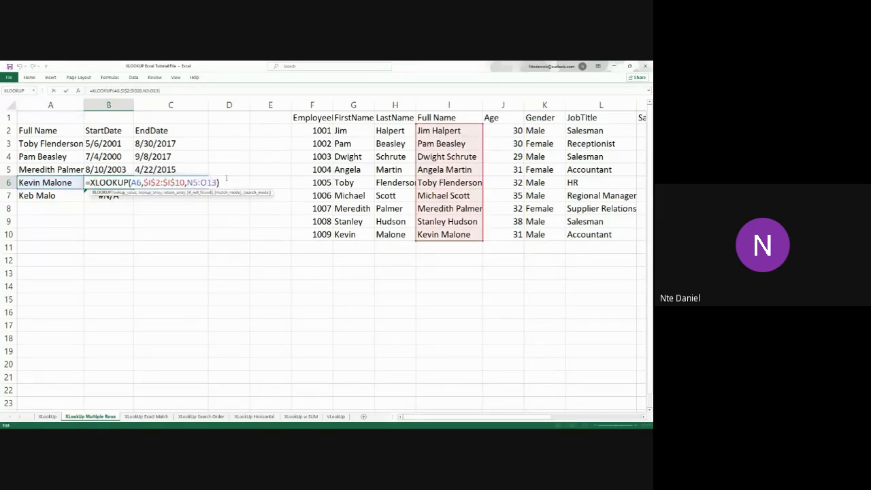
key(Return)
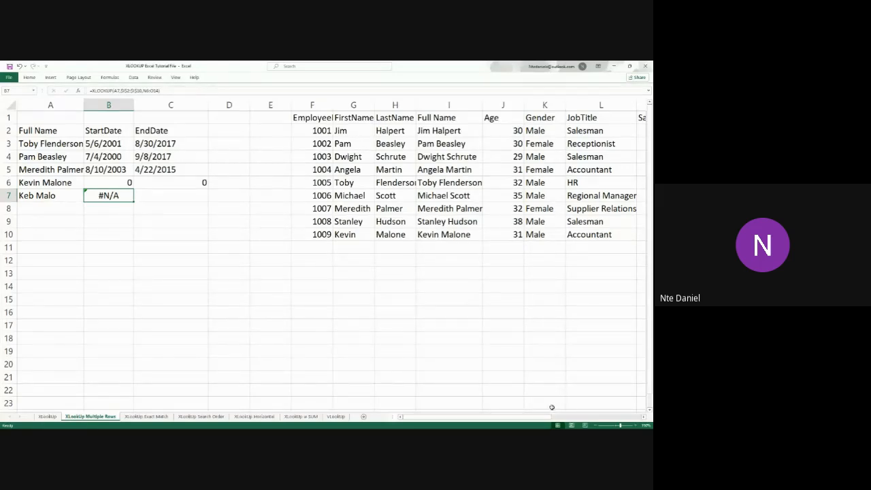
drag(527, 420, 435, 416)
key(alt+Tab)
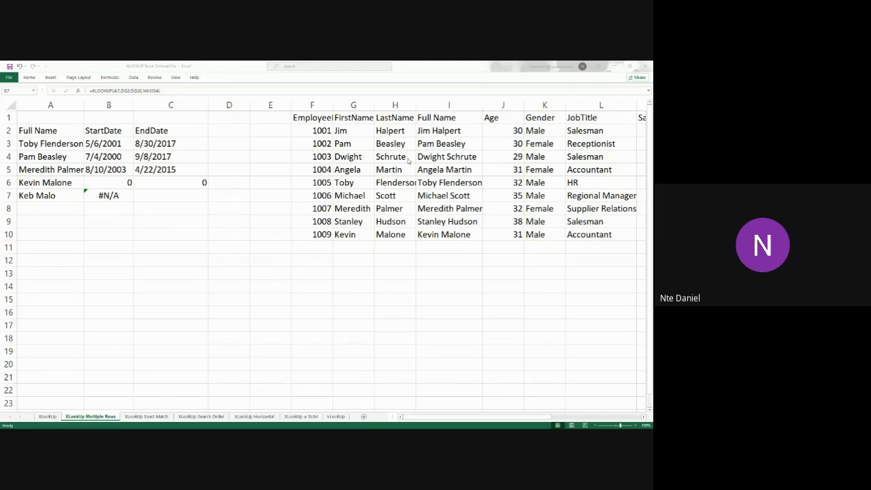
key(alt+Tab)
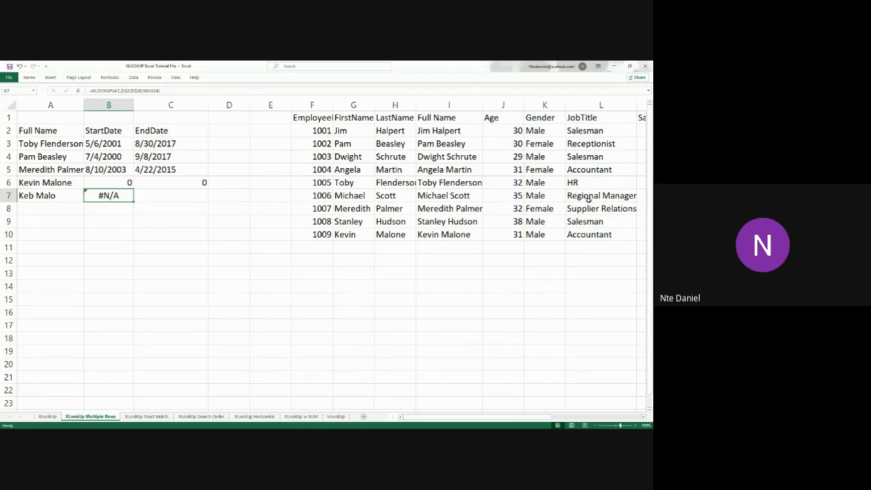
Check the full name entered in A6 for typing errors and leave the cell
click(104, 182)
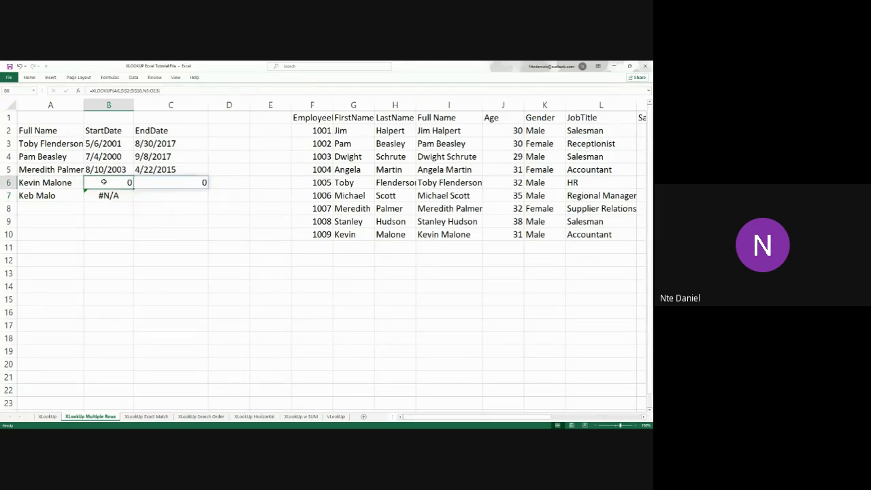
double_click(61, 182)
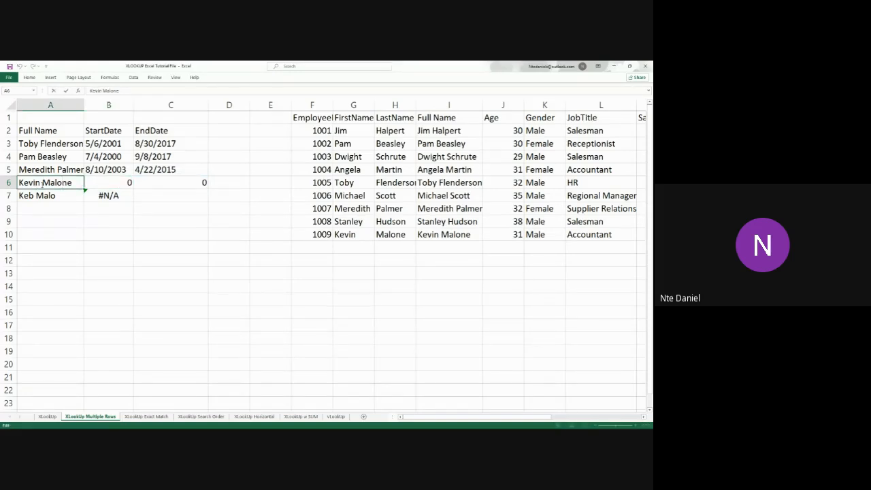
click(43, 182)
key(BackSpace)
click(51, 195)
double_click(41, 183)
key(Return)
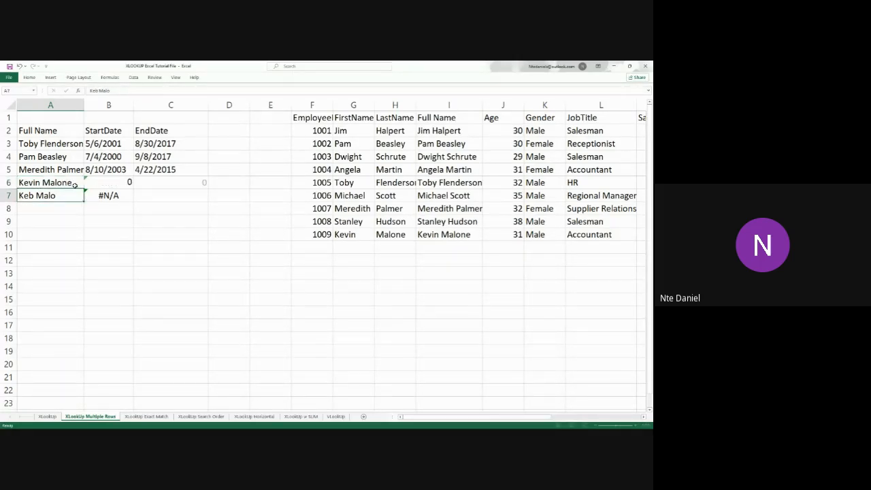
Compare the lookup results in B6:C6 with the result in B7 and the name in A7
click(115, 183)
click(156, 182)
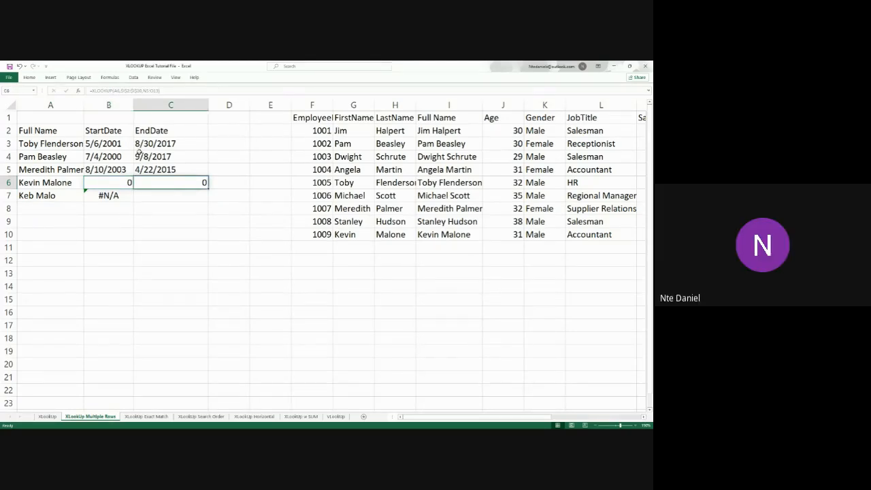
click(116, 196)
click(116, 187)
click(116, 194)
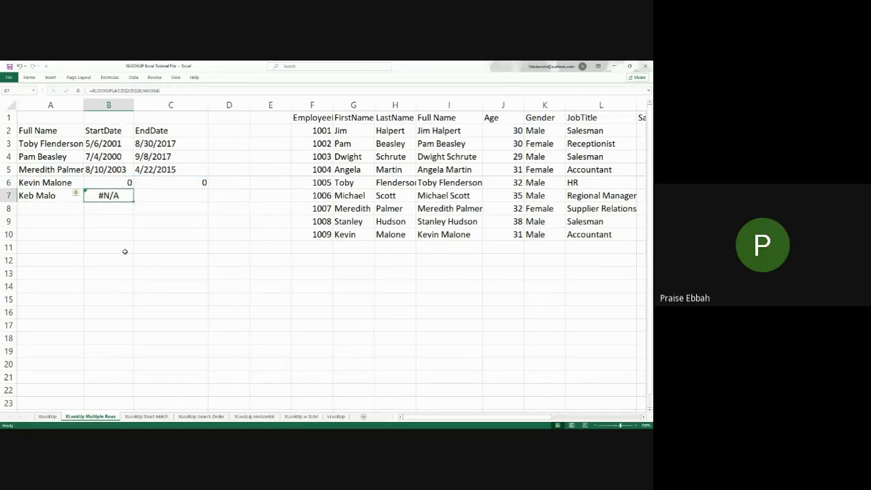
click(119, 185)
click(143, 182)
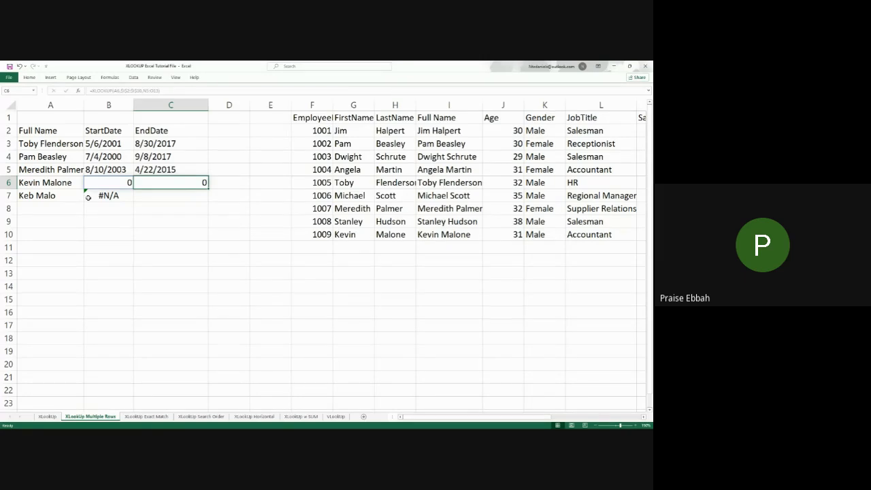
click(64, 198)
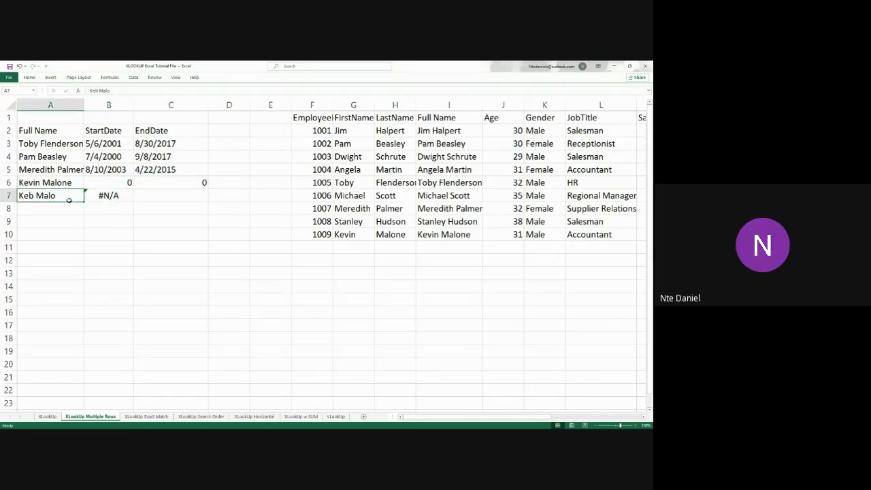
click(112, 195)
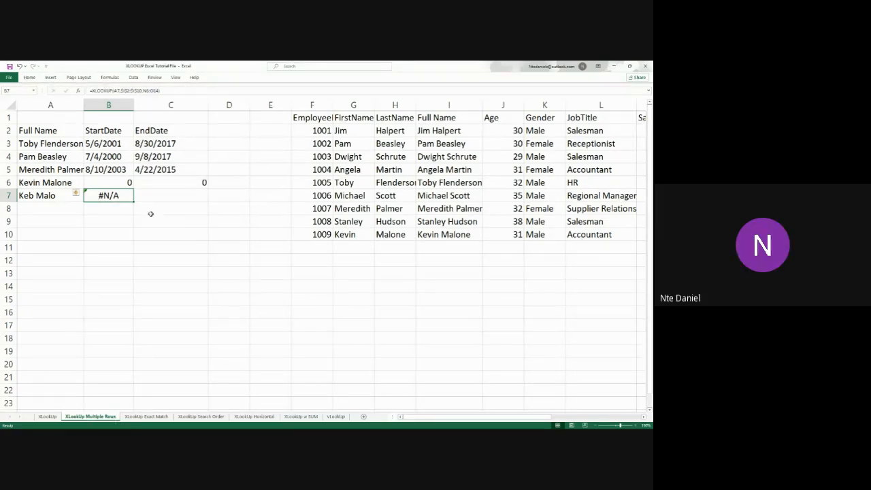
click(62, 197)
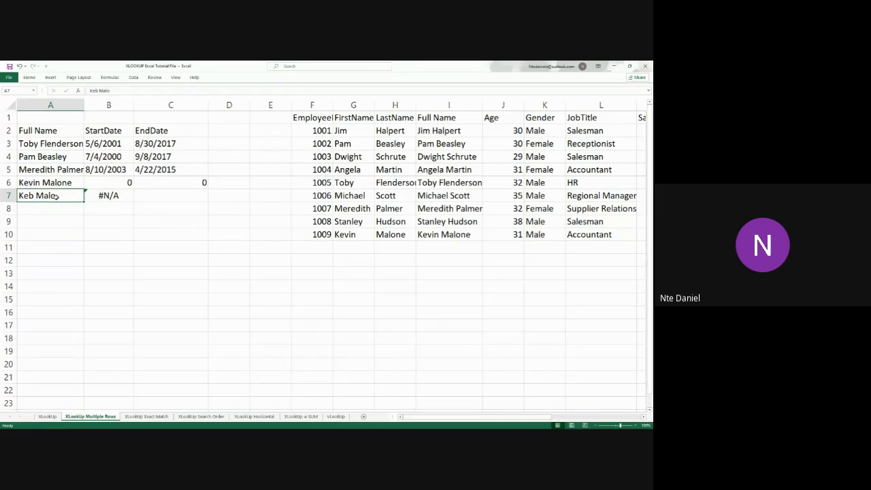
Compare A6 with the employee record in row 10, and highlight the return array N5:O13 in the B6 formula
click(358, 234)
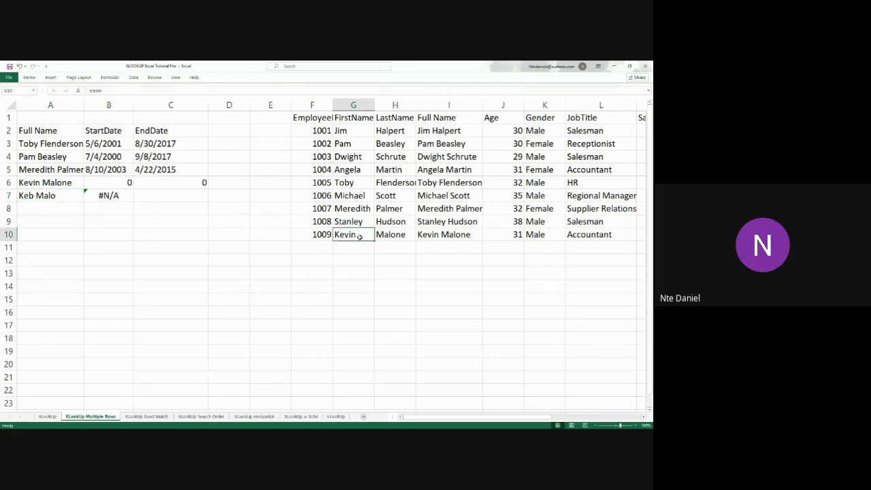
click(65, 183)
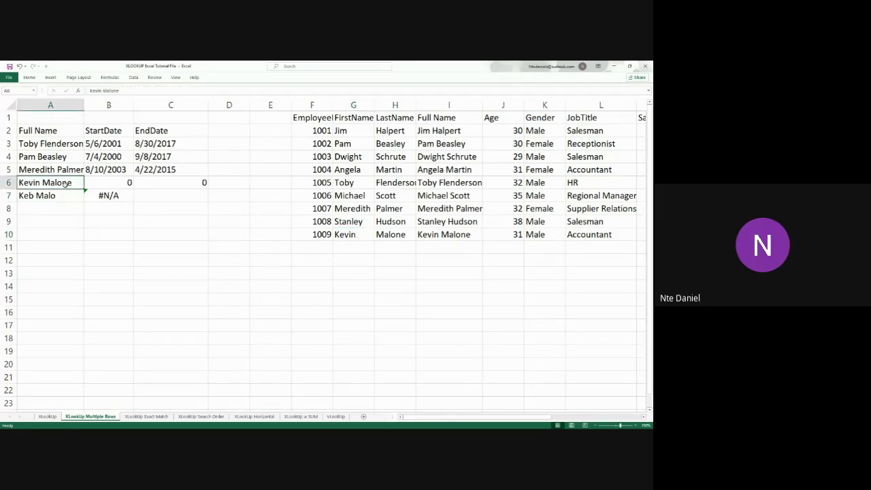
double_click(54, 184)
double_click(117, 184)
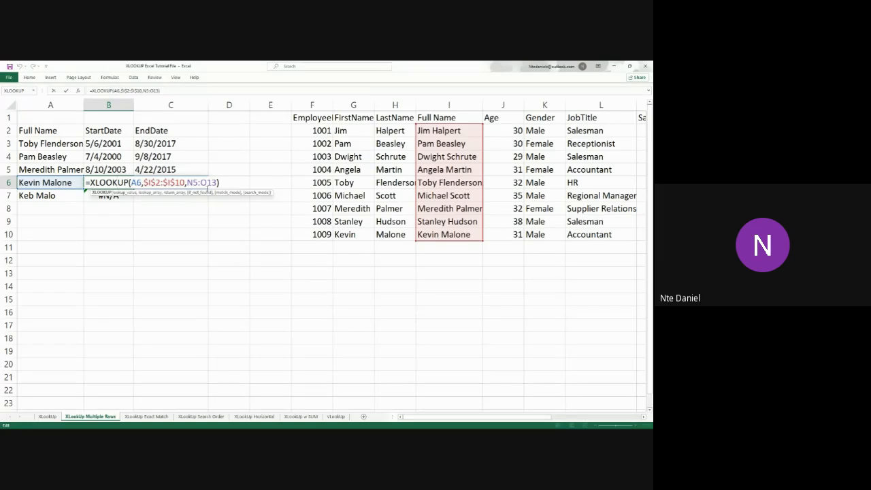
drag(187, 182, 217, 183)
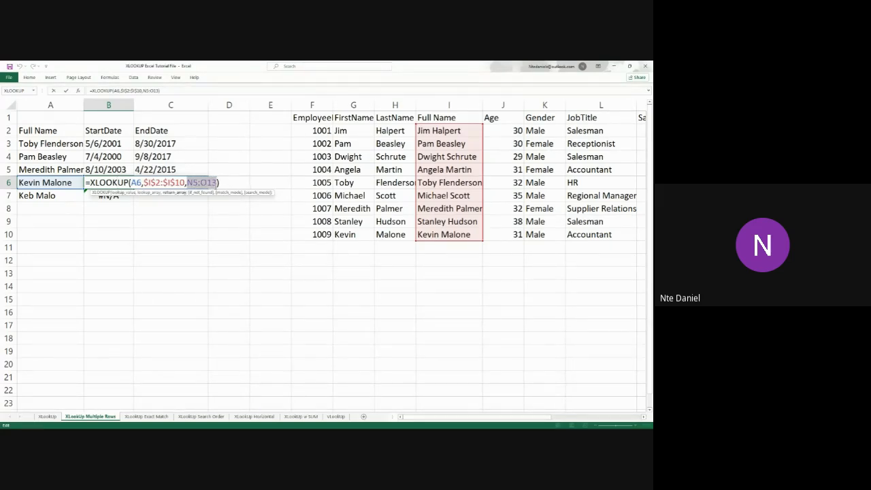
key(Return)
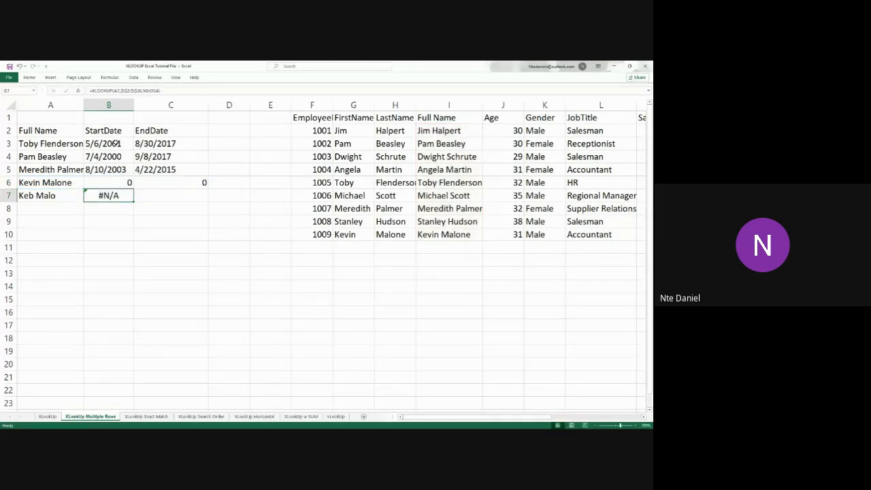
Make the return array in the B3 formula absolute as $N$2:$O$10 and confirm the formula
click(116, 143)
double_click(115, 143)
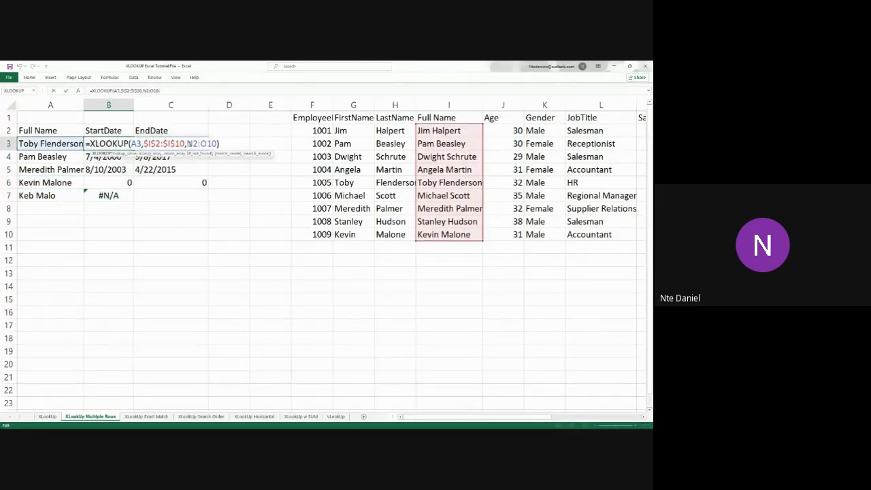
drag(187, 143, 217, 144)
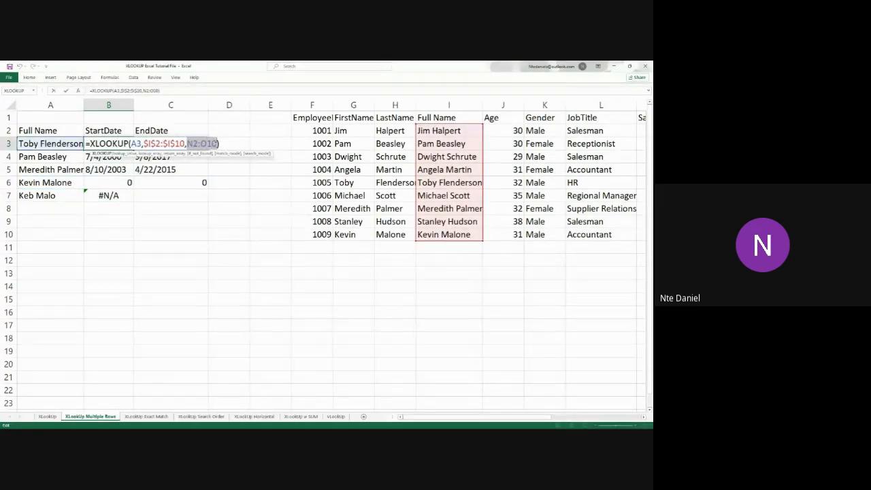
key(F4)
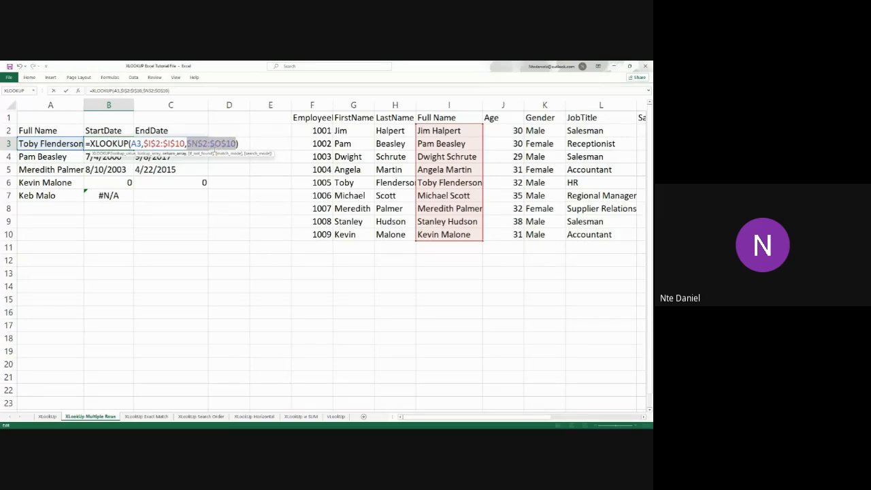
key(Return)
Fill the corrected XLOOKUP formula from B3 down through B7 and check the cells B5 to B7
click(129, 147)
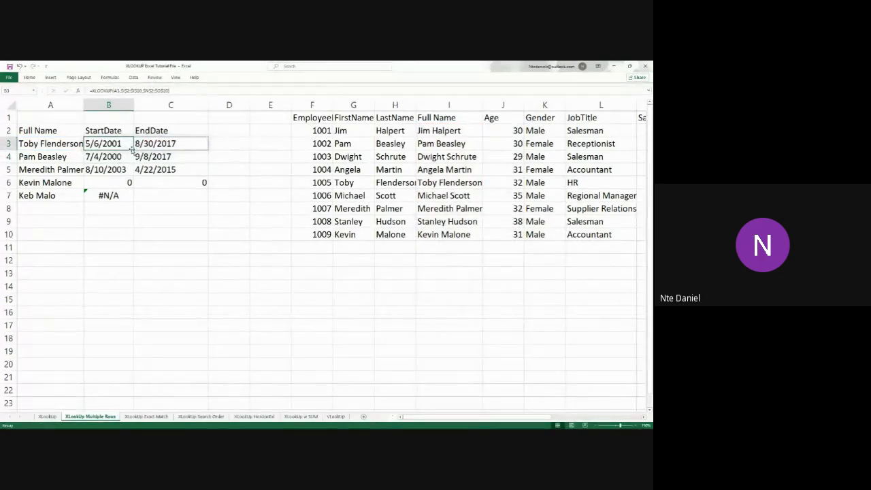
drag(133, 150, 132, 199)
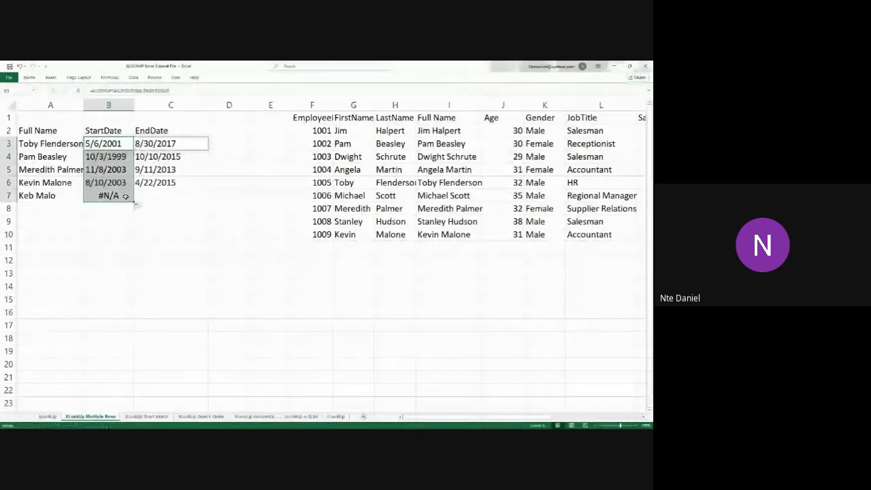
click(131, 261)
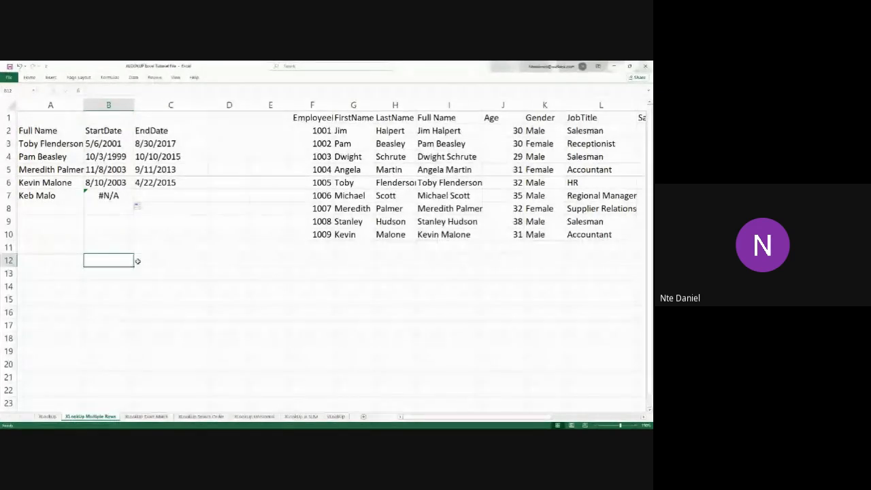
click(111, 195)
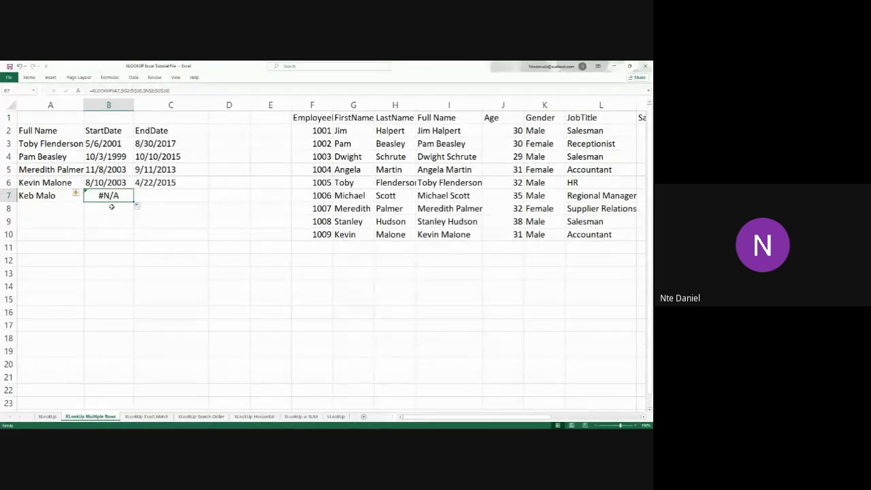
click(115, 172)
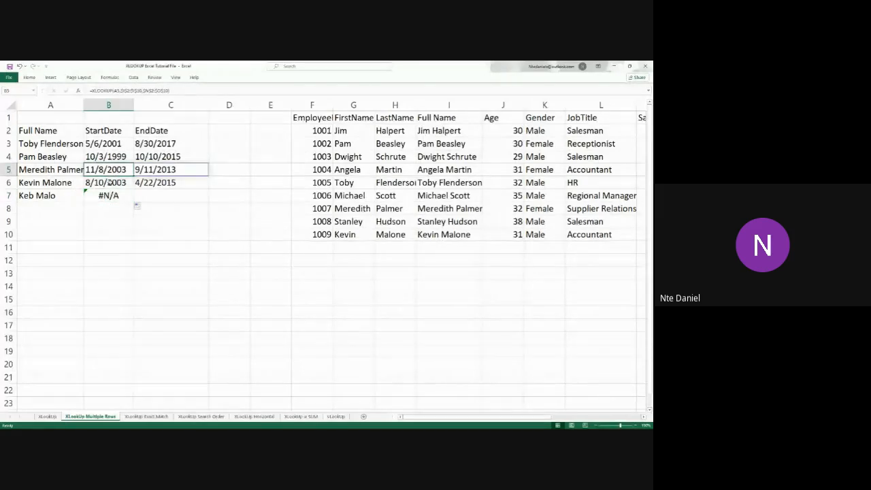
click(113, 183)
click(108, 195)
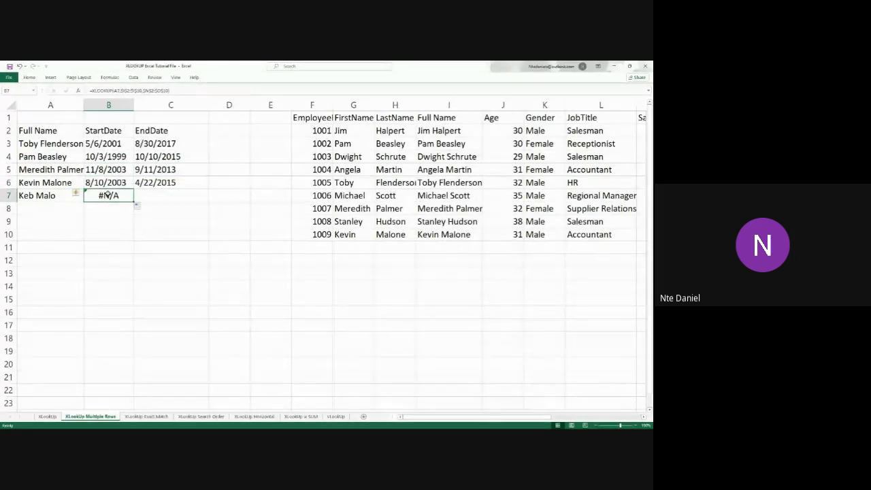
Copy the XLOOKUP syntax text box from the XLookUp sheet and paste it at B21 on the XLookUp Exact Match sheet
scroll(197, 247, down, 2)
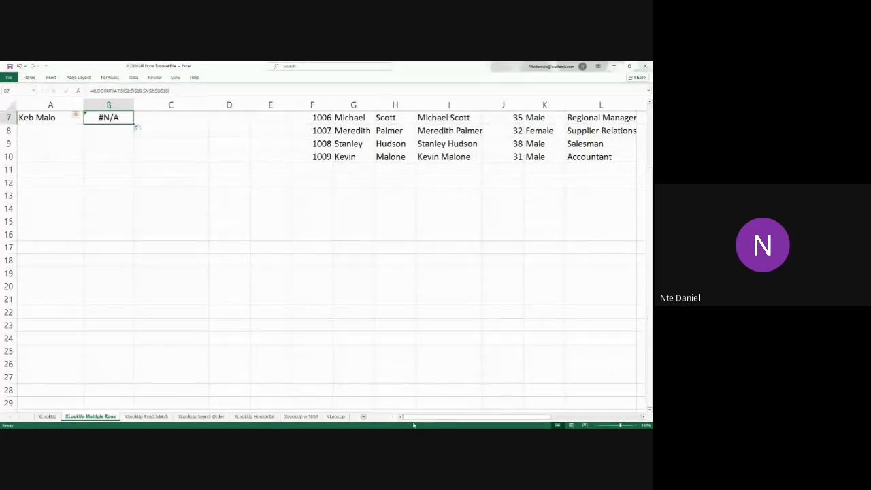
click(48, 416)
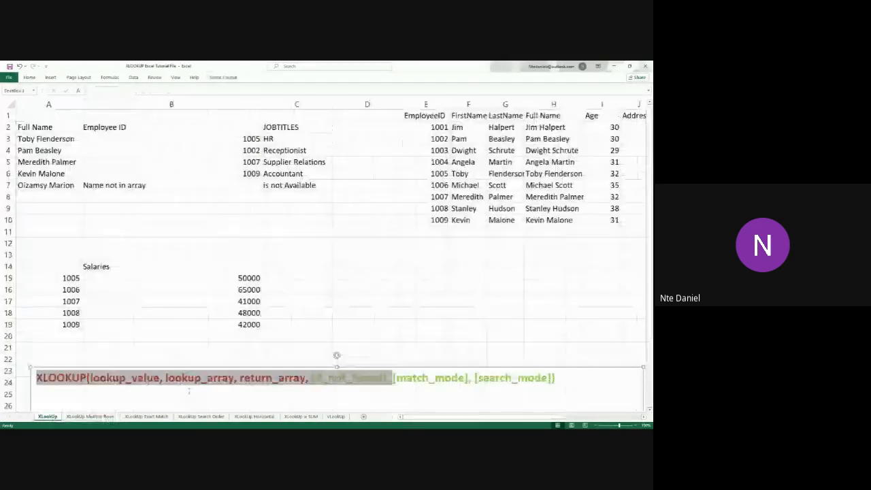
scroll(282, 366, down, 3)
click(409, 273)
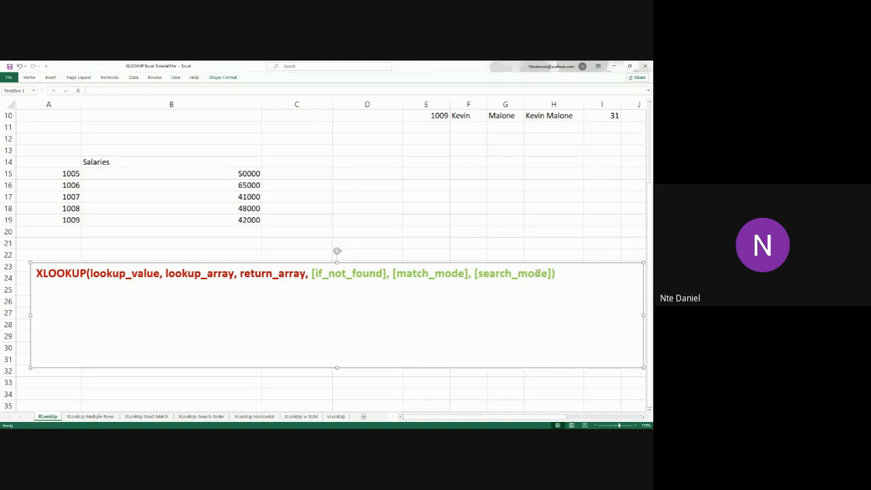
click(159, 417)
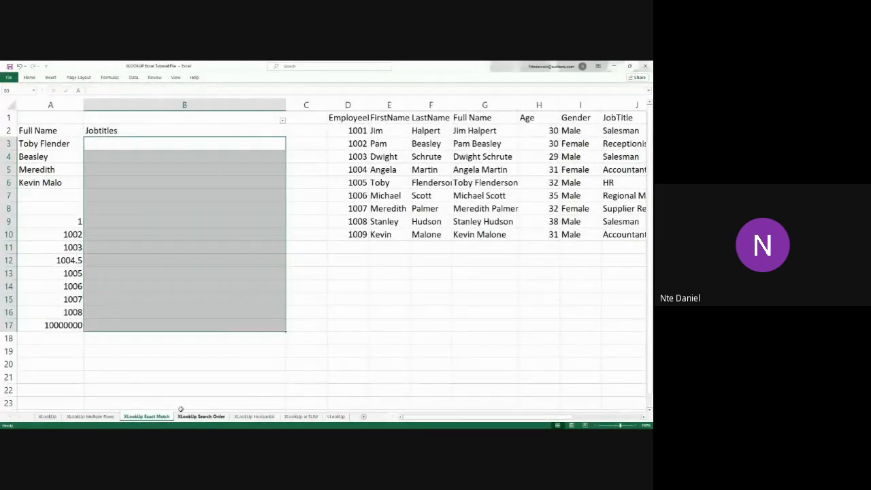
click(213, 374)
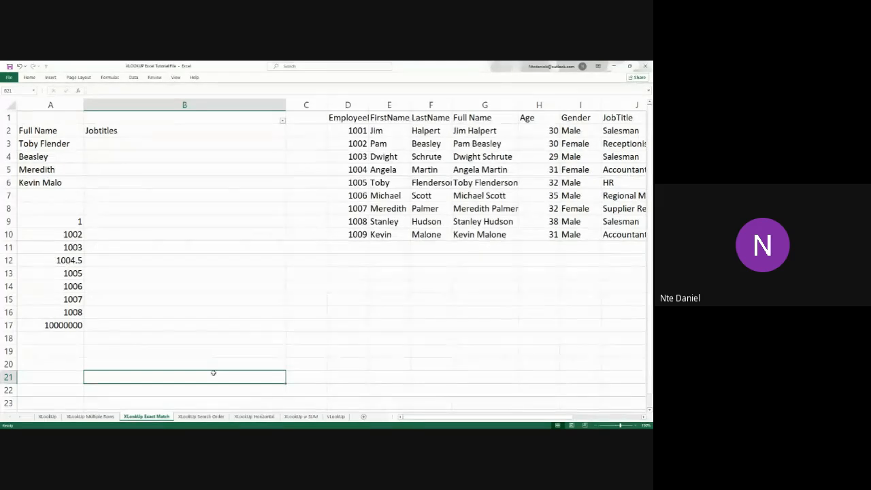
key(ctrl+v)
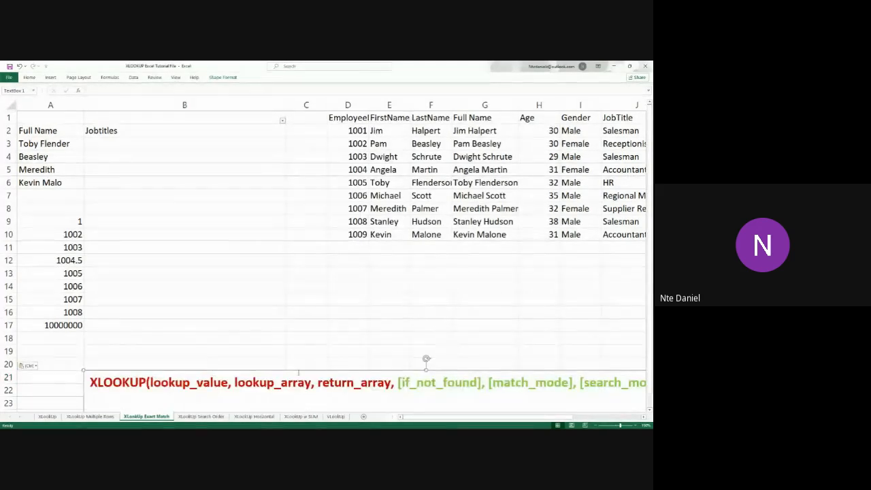
Move the XLOOKUP syntax text box so it starts at A18, and highlight its [match_mode] and [search_mode] arguments
drag(324, 372, 271, 341)
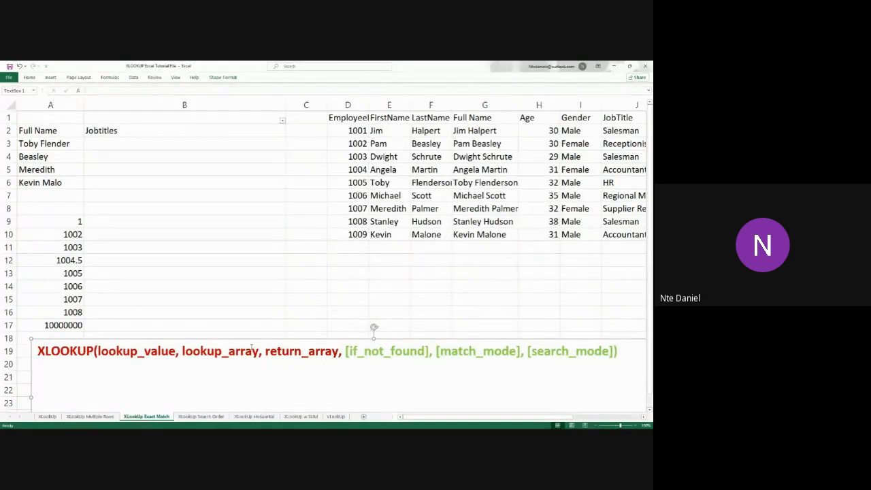
key(alt+Tab)
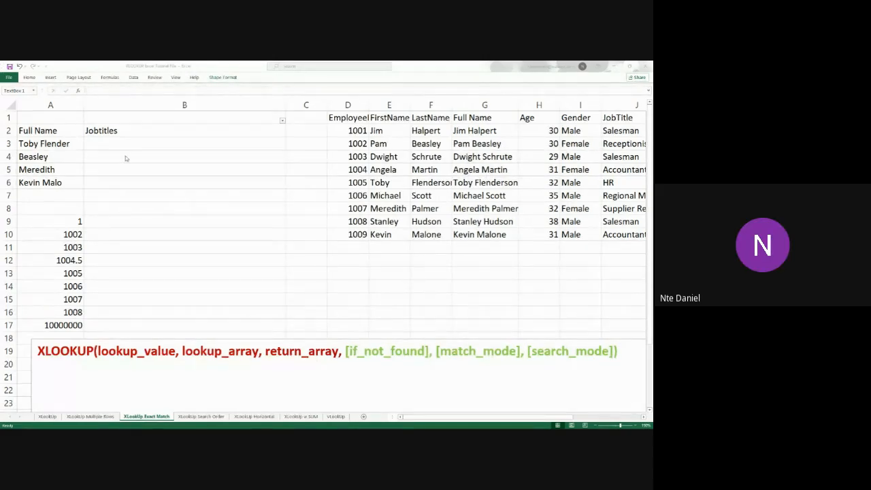
click(490, 349)
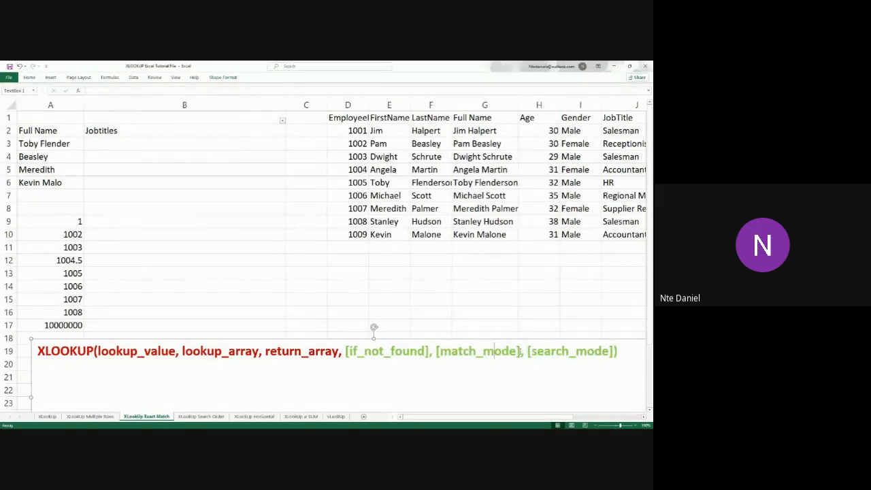
drag(521, 352, 437, 350)
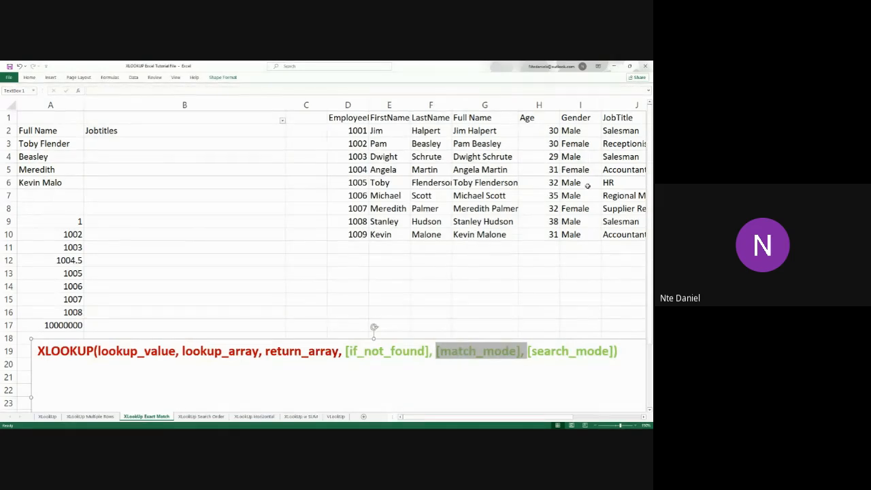
click(496, 351)
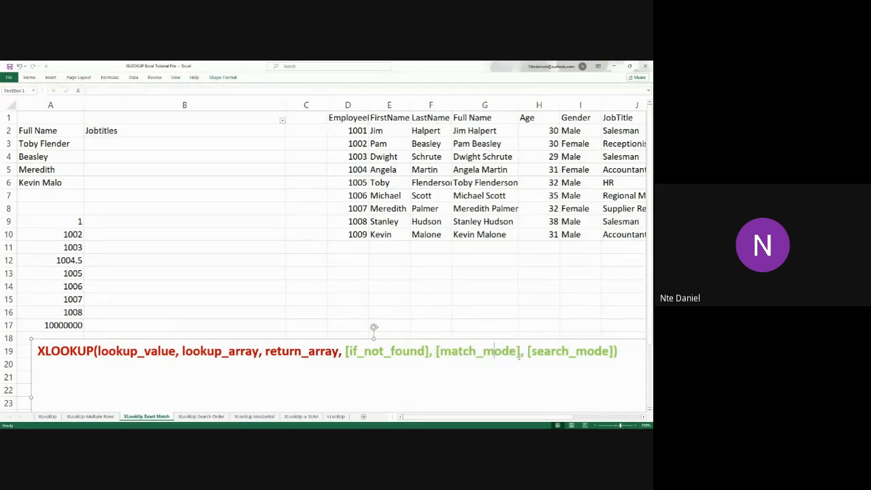
drag(528, 351, 436, 352)
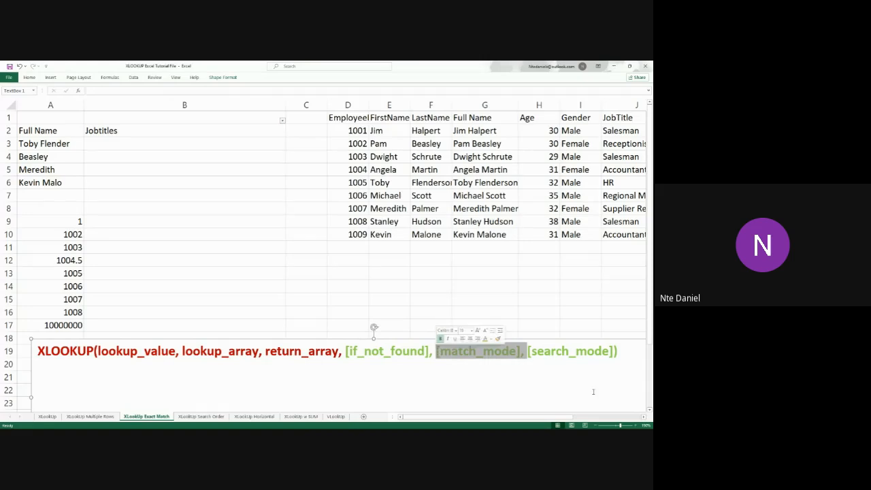
drag(617, 352, 525, 355)
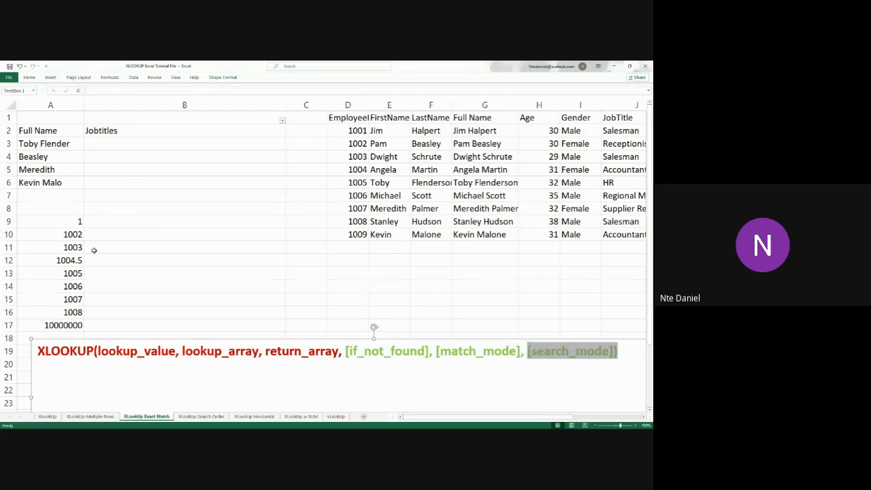
click(263, 366)
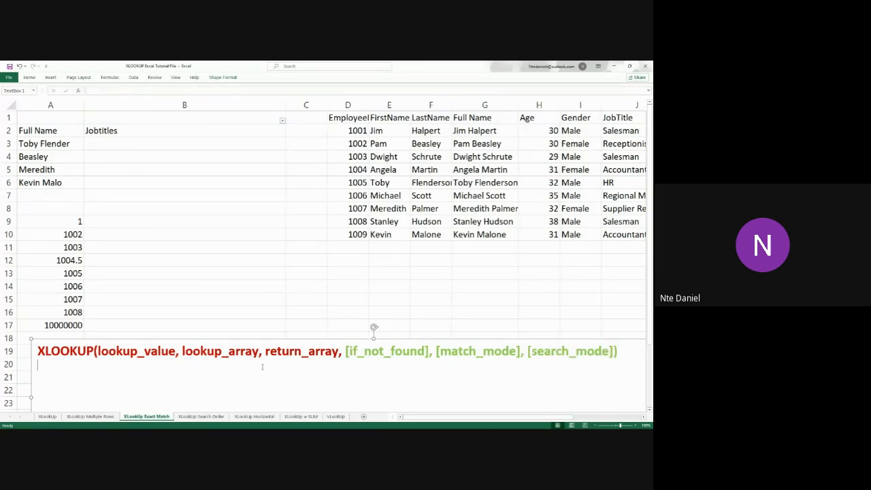
Start an XLOOKUP formula in B3 with lookup value A3 and the absolute lookup array $G$2:$G$10 from the Full Name column
click(109, 132)
double_click(116, 145)
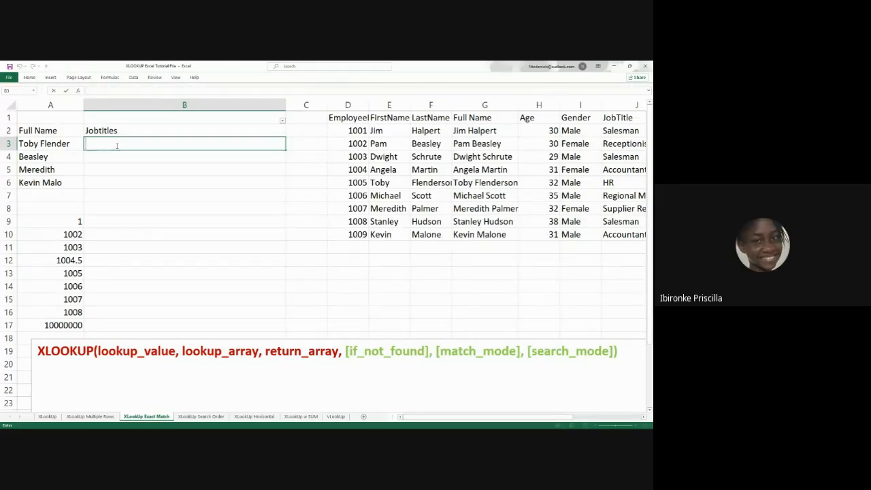
text(=)
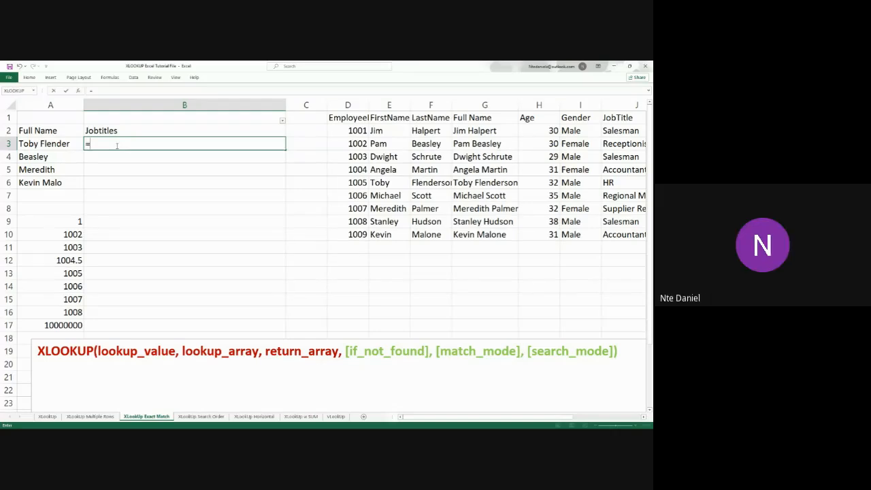
text(xlook)
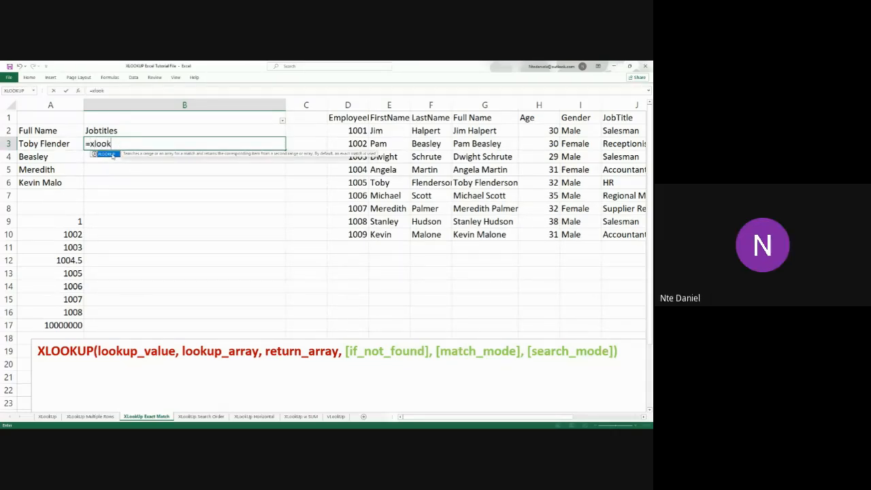
double_click(109, 154)
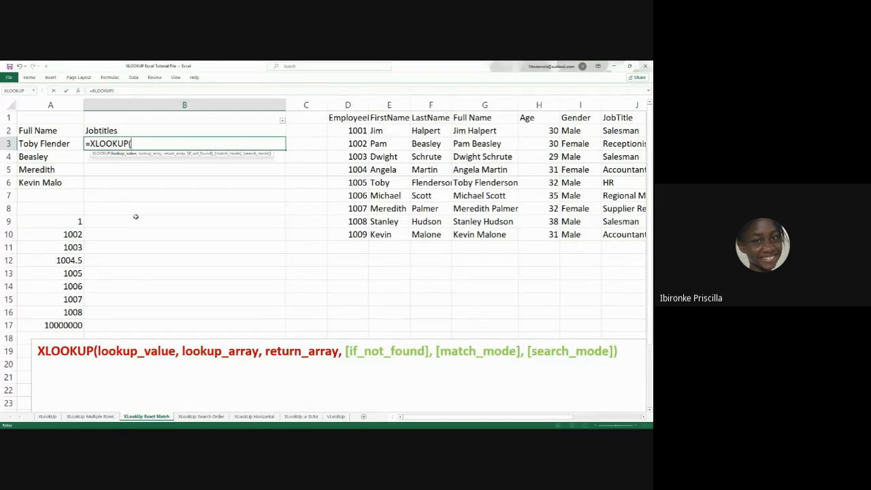
click(60, 144)
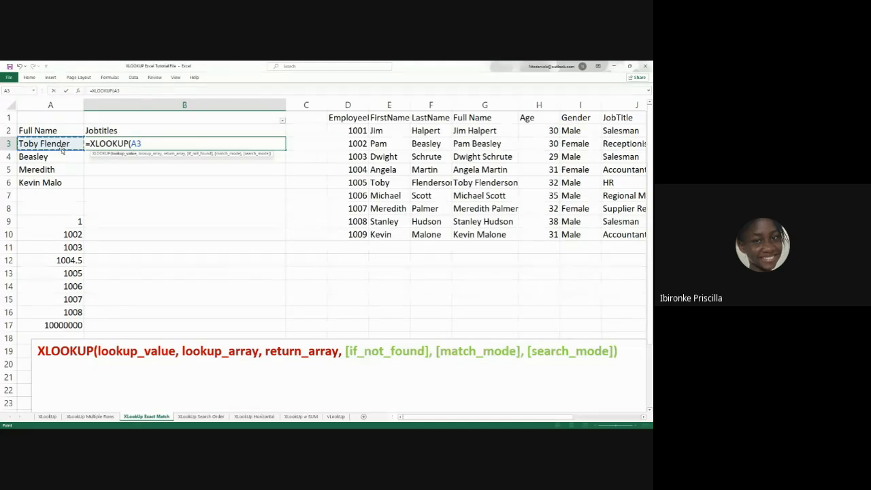
text(,)
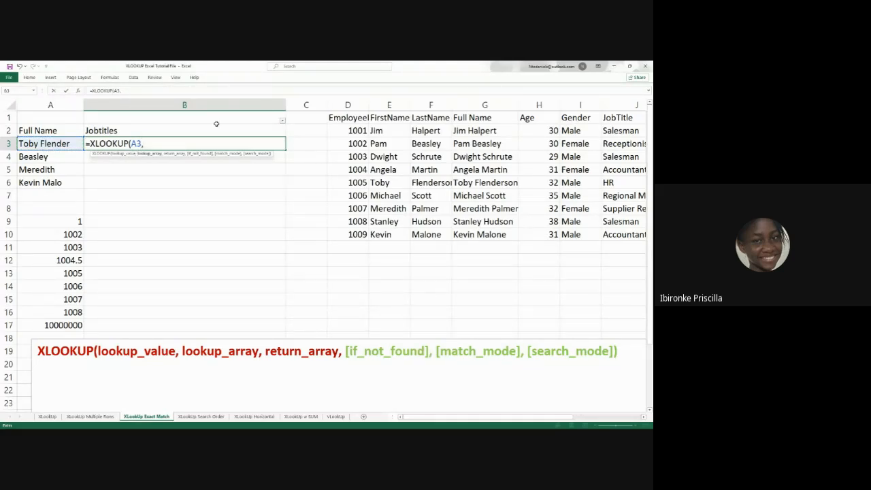
drag(506, 136, 503, 235)
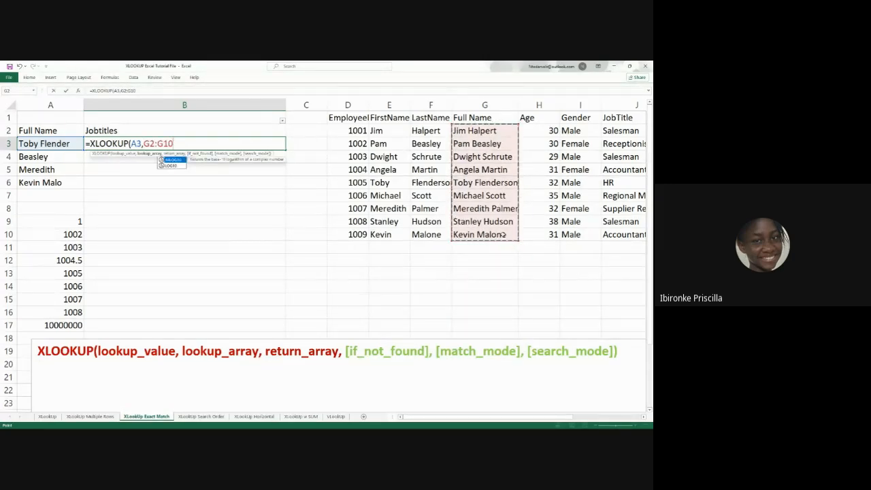
key(F4)
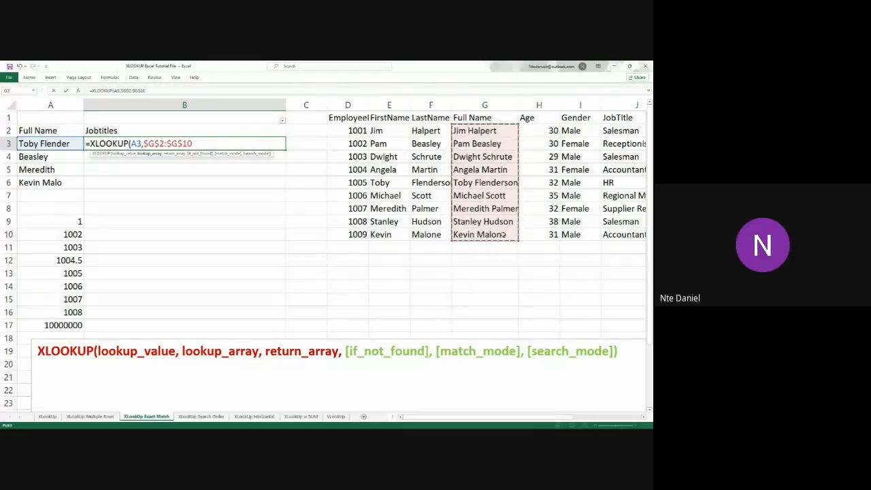
text(,)
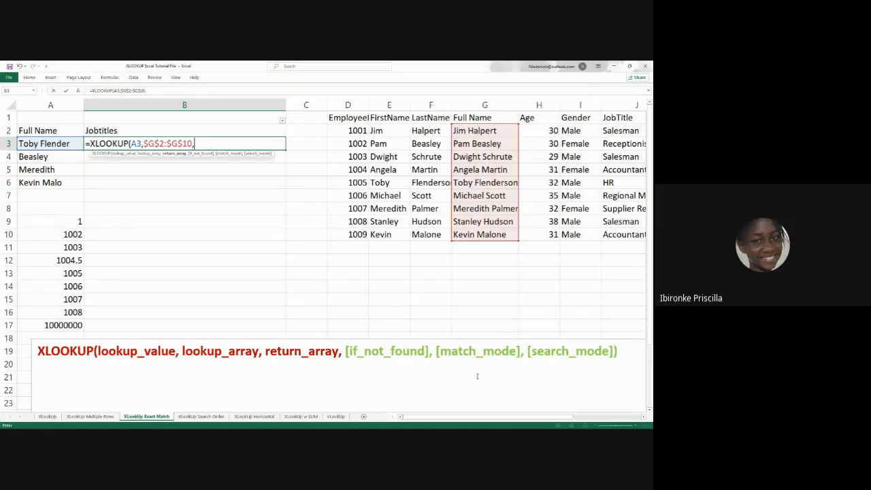
Complete the B3 formula with the JobTitle column as absolute return array $J$2:$J$10 and confirm it
drag(487, 420, 552, 420)
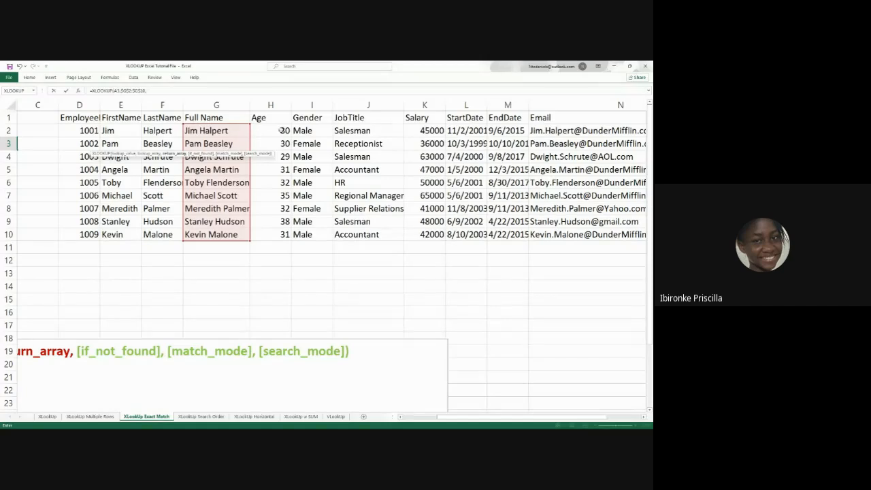
drag(352, 132, 355, 231)
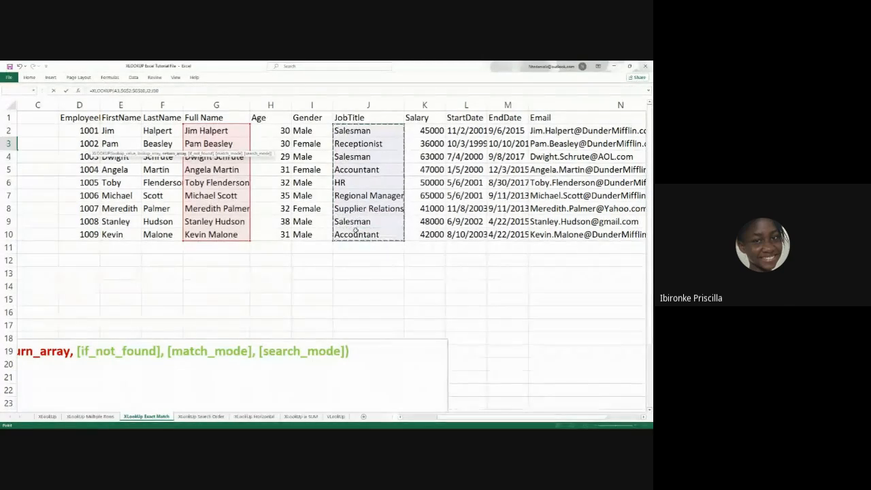
drag(470, 419, 408, 420)
key(F4)
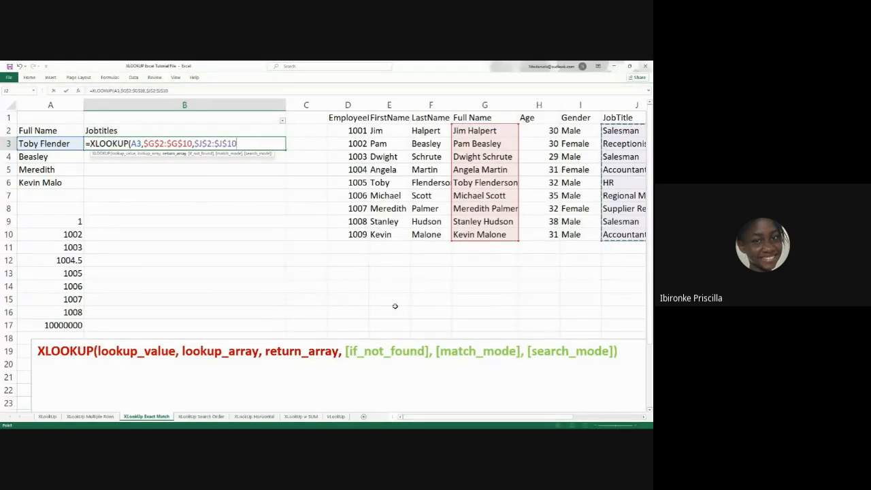
key(Return)
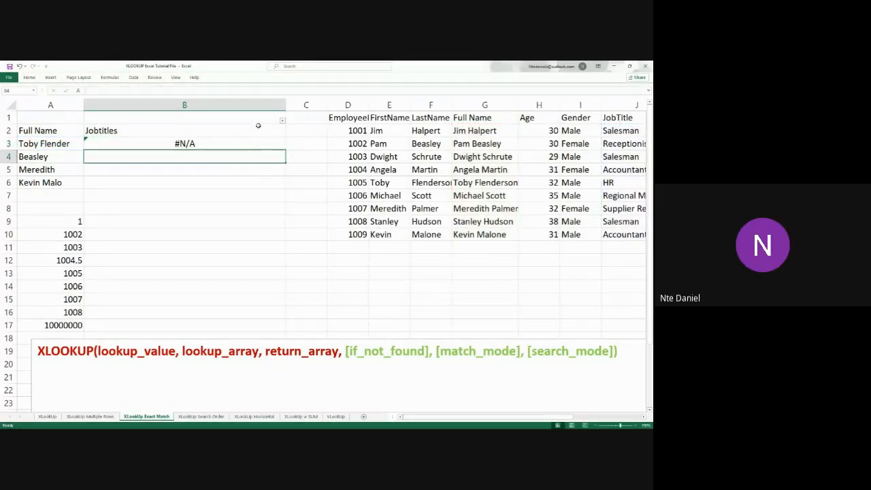
Fill the XLOOKUP formula from B3 down through B6
click(259, 143)
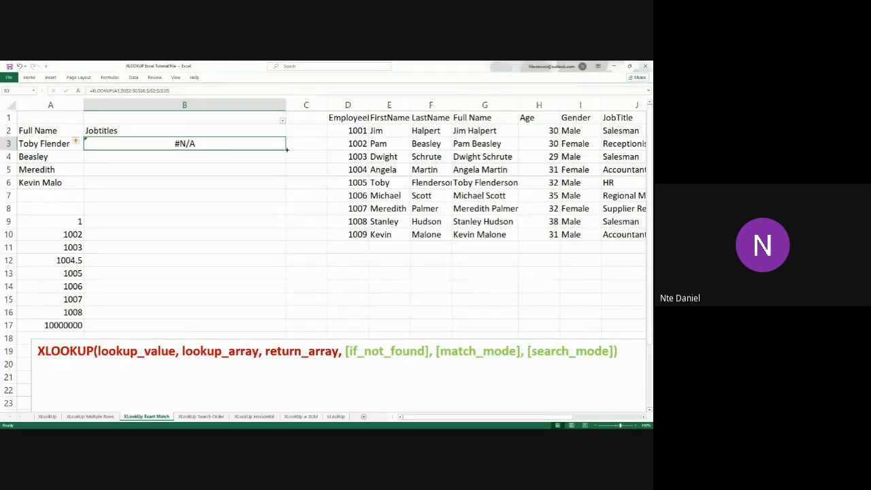
drag(287, 149, 288, 190)
click(287, 253)
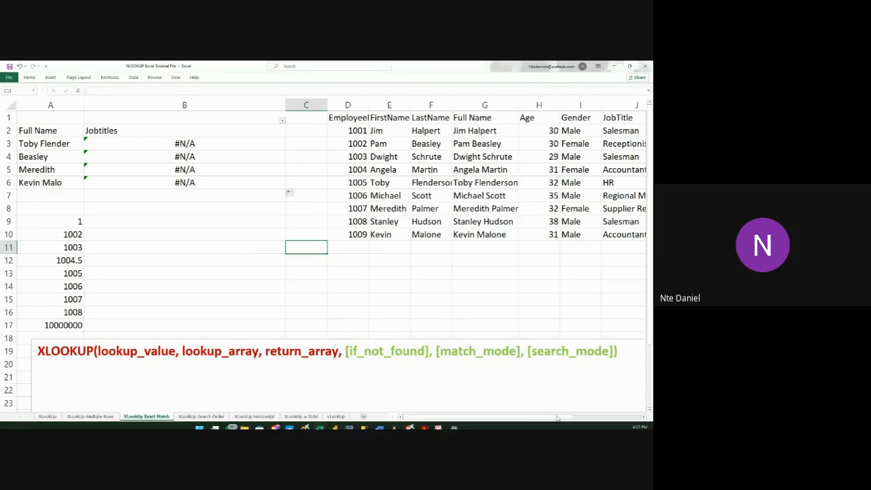
Highlight [match_mode] in the syntax text box, and extend the B3 formula past an empty if_not_found to the match_mode argument
click(479, 351)
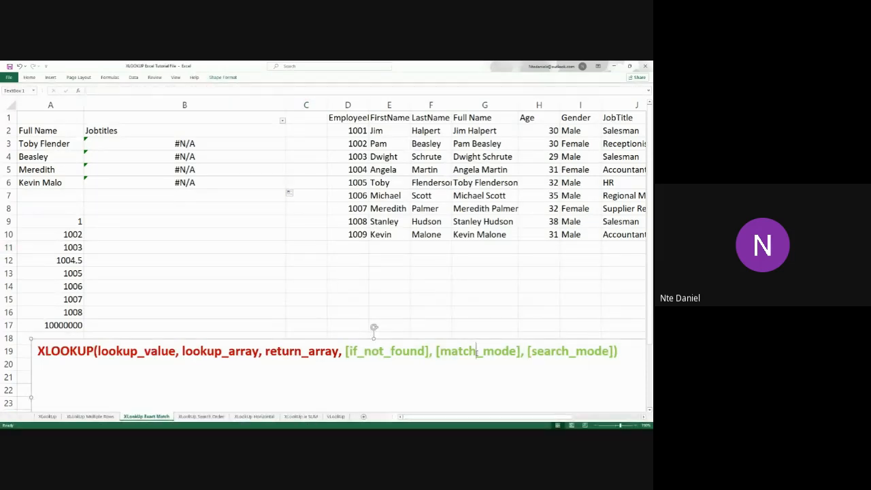
drag(435, 351, 521, 358)
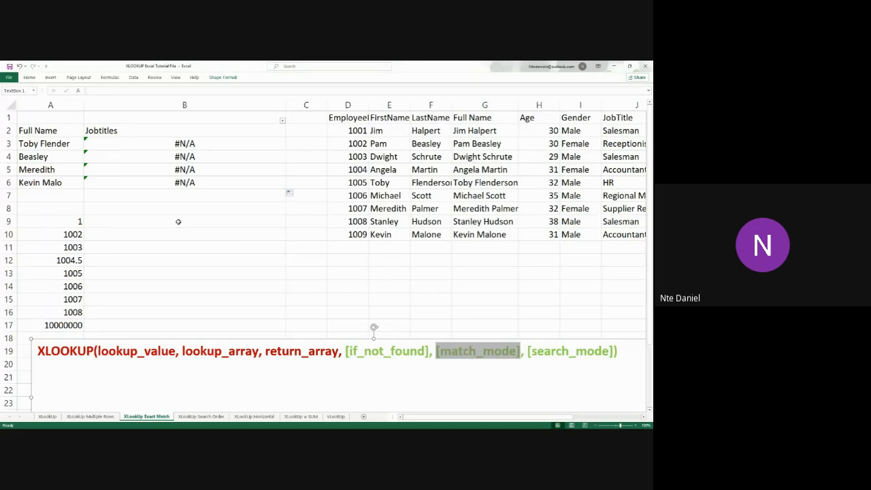
double_click(207, 144)
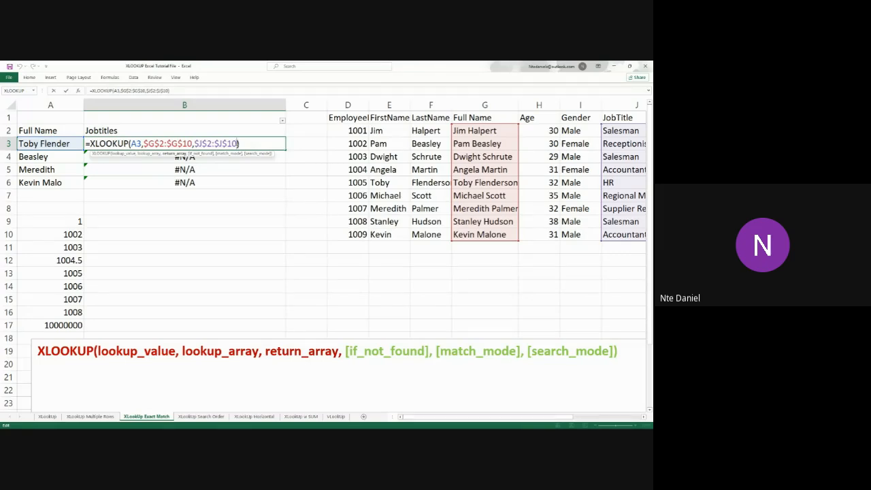
text(,)
text(,)
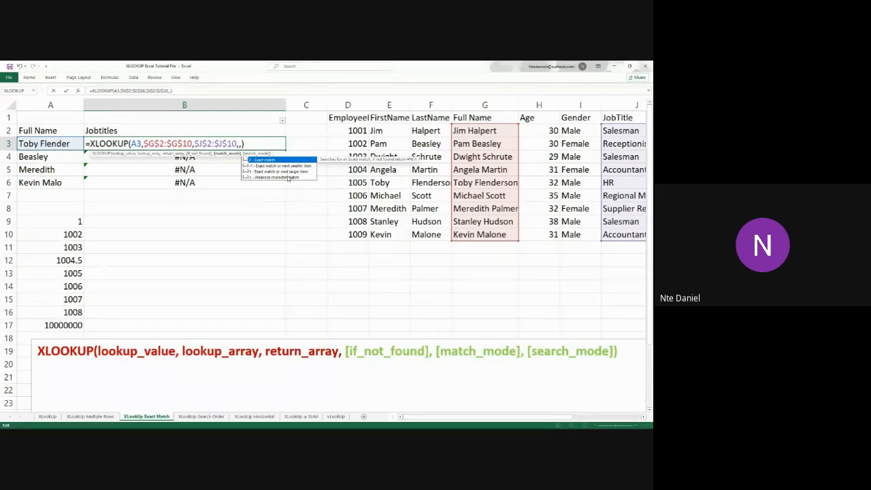
Switch to the Functions Students document in Word and find the [match_mode] options in the XLOOKUP syntax section
mouse_move(392, 417)
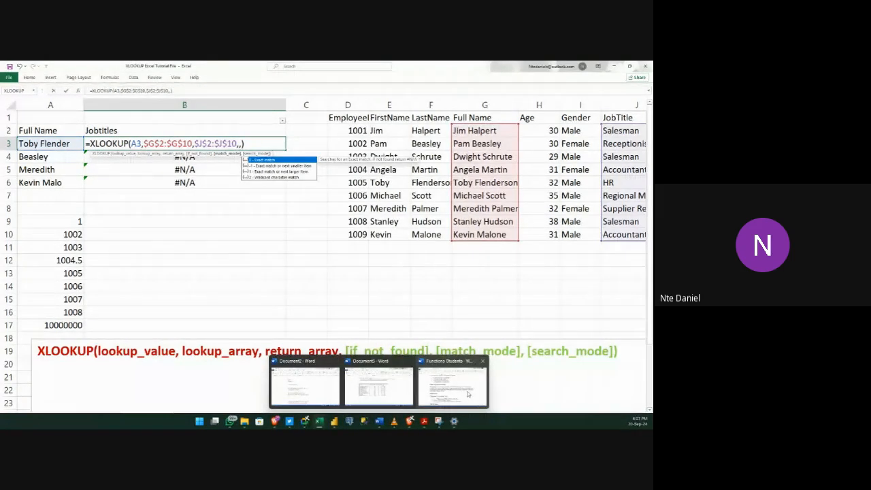
click(468, 394)
scroll(346, 283, down, 6)
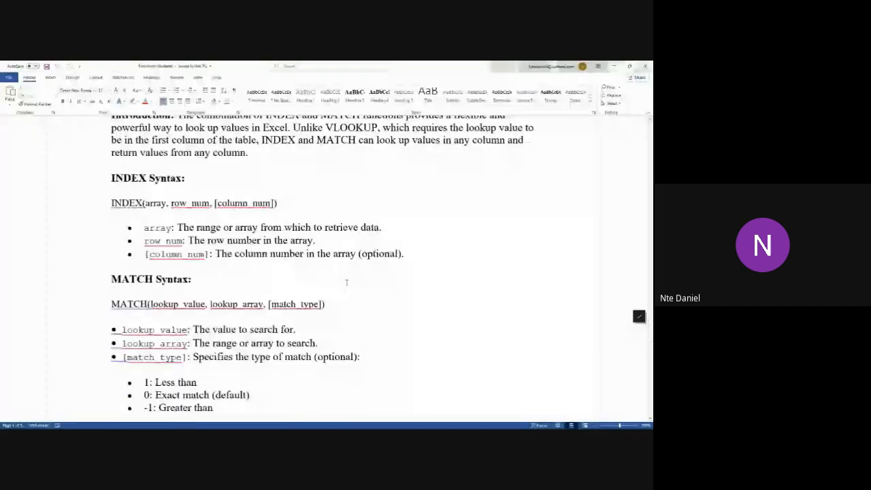
scroll(346, 283, down, 10)
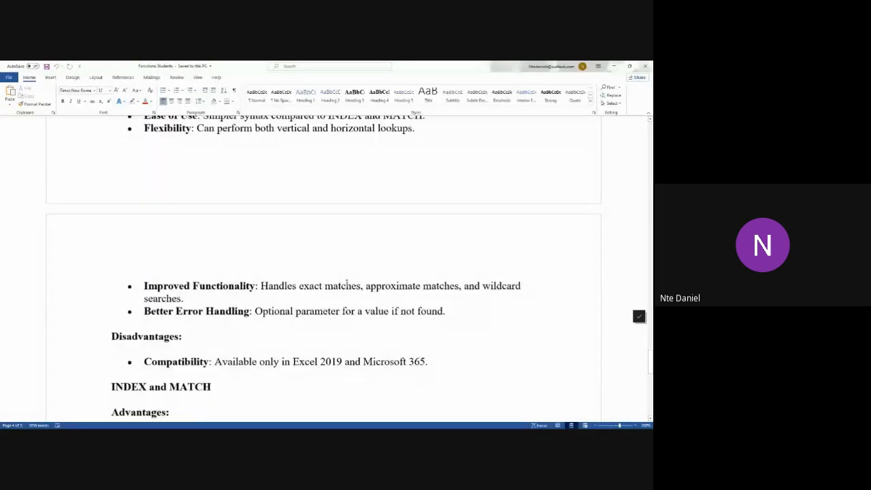
scroll(347, 281, down, 5)
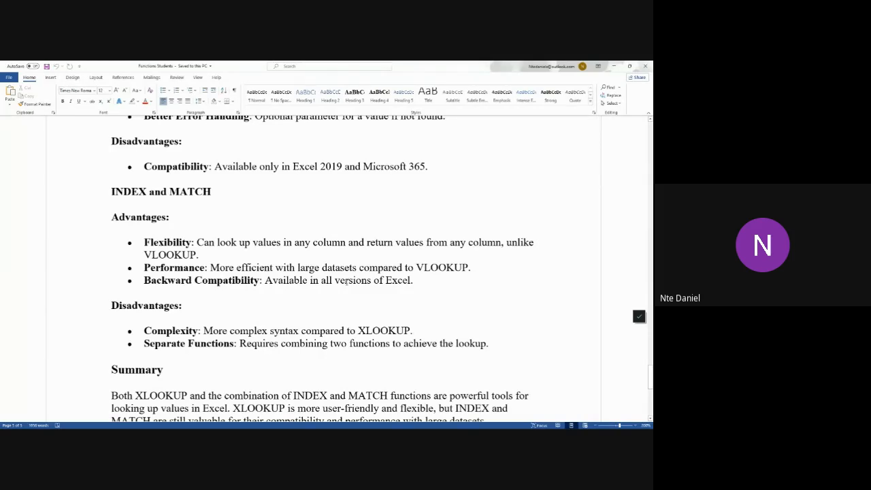
scroll(347, 281, down, 2)
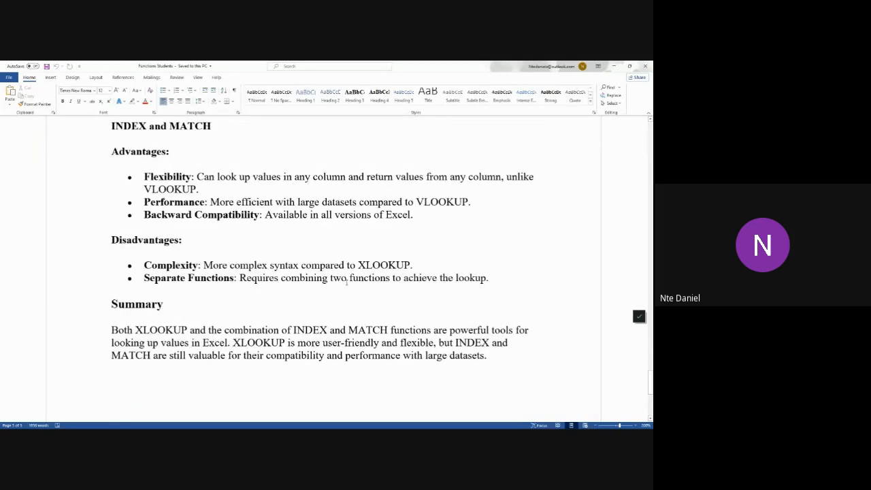
scroll(347, 282, down, 6)
scroll(346, 282, down, 2)
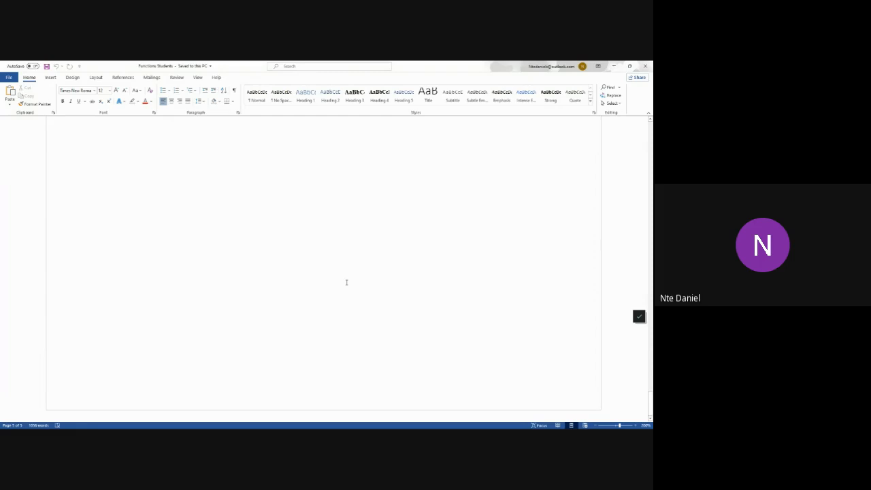
scroll(347, 282, up, 6)
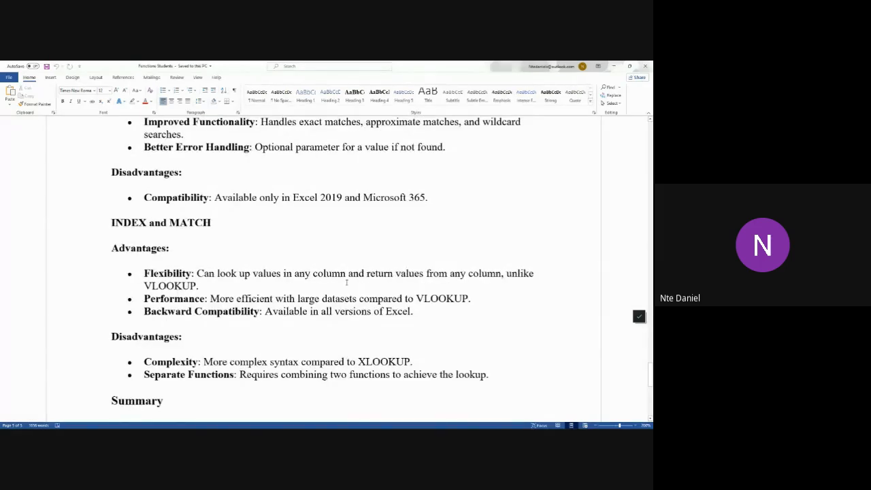
scroll(347, 282, up, 2)
scroll(347, 282, up, 8)
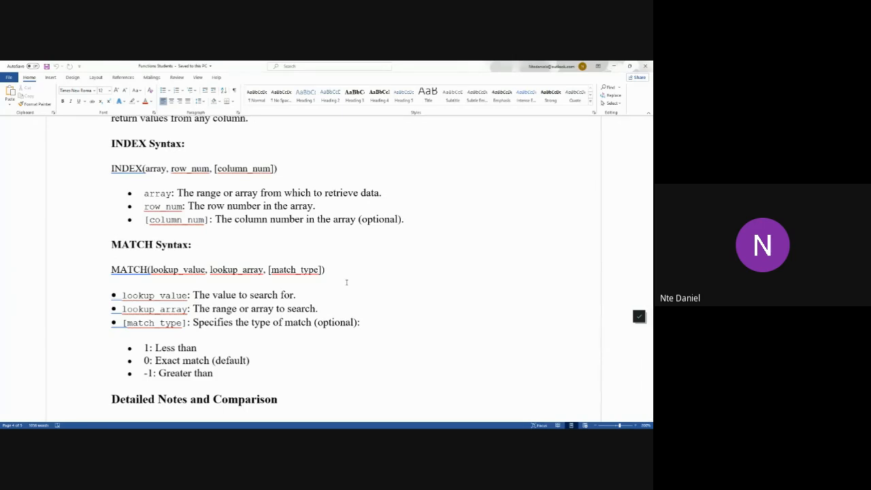
scroll(346, 282, up, 8)
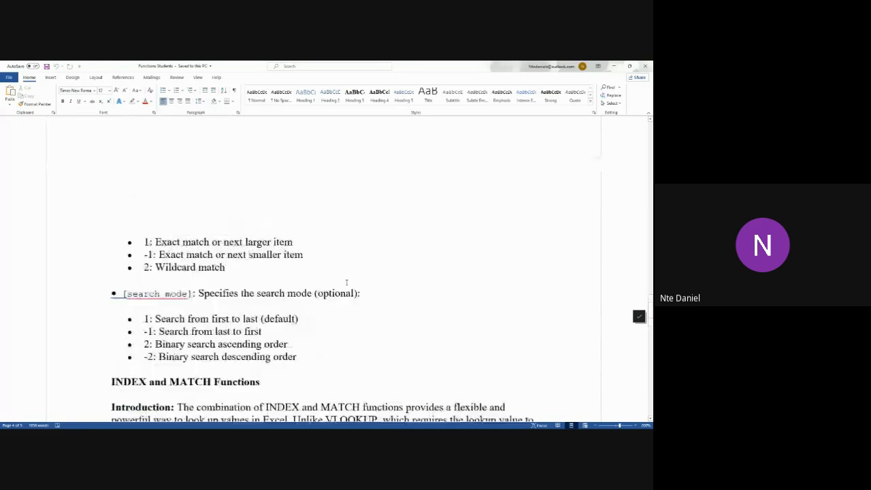
scroll(346, 282, up, 4)
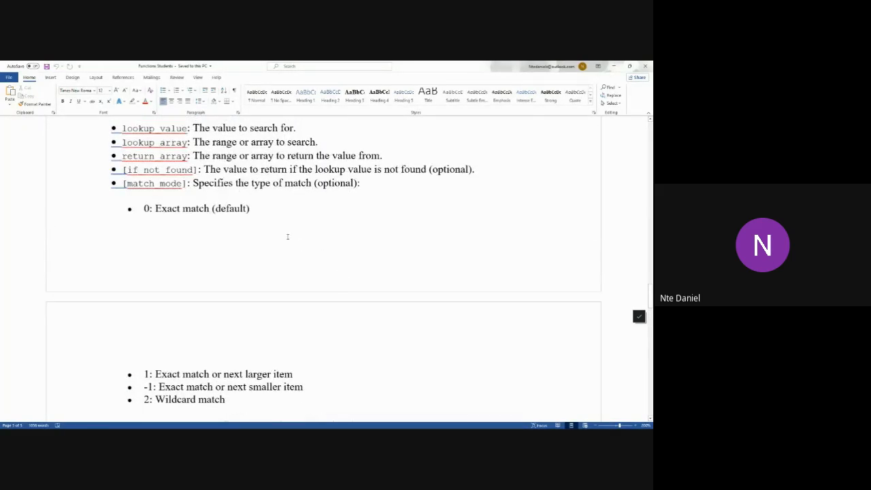
scroll(287, 236, up, 2)
scroll(286, 241, down, 1)
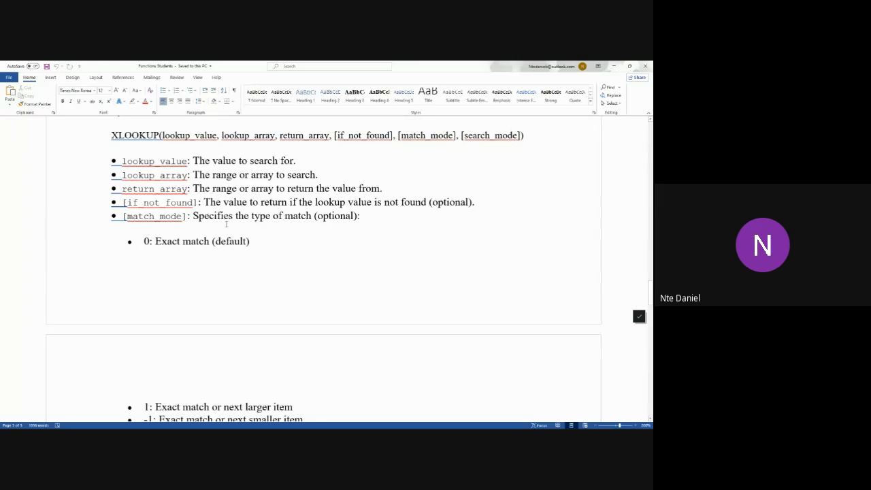
scroll(253, 167, down, 2)
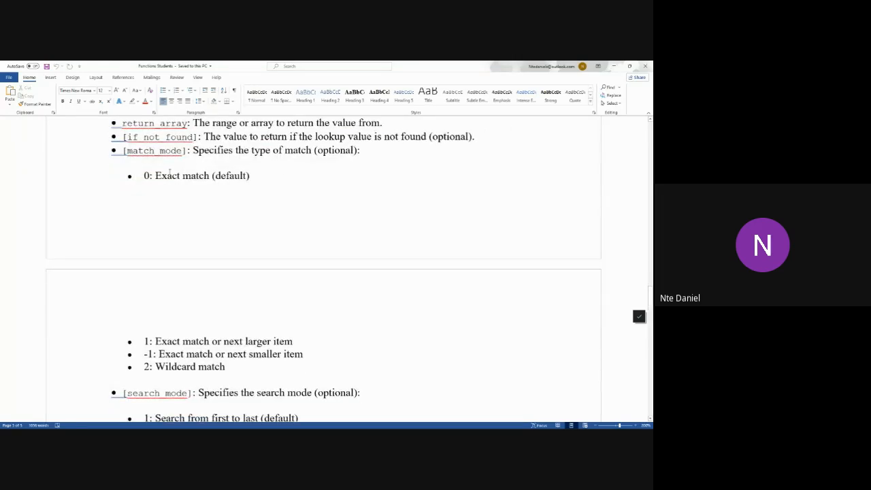
Highlight the match_mode option "0: Exact match (default)" in the XLOOKUP notes
drag(144, 175, 252, 182)
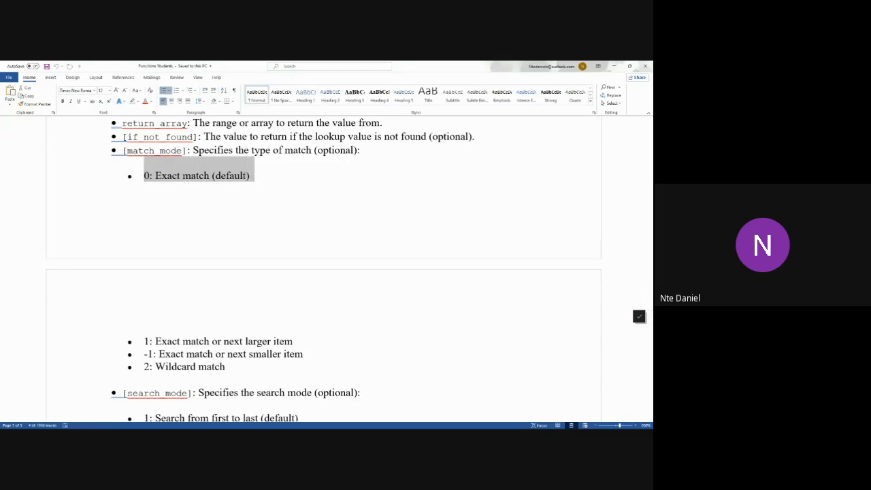
key(alt+Tab)
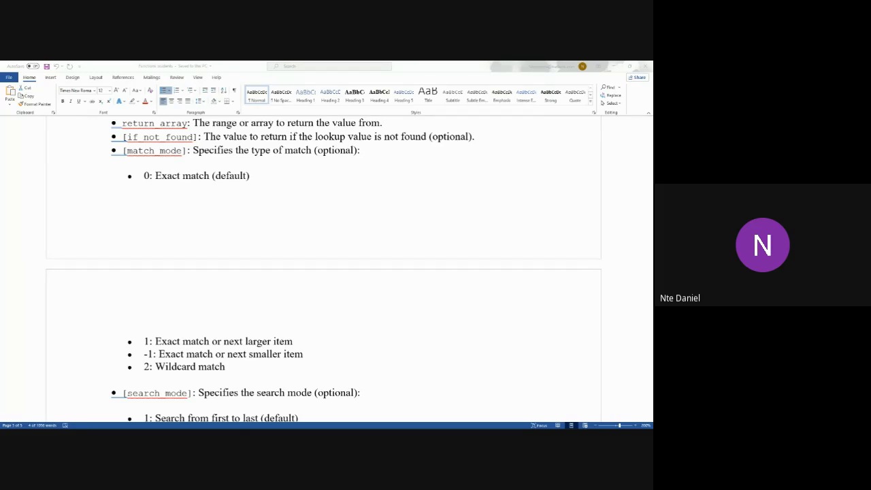
key(alt+Tab)
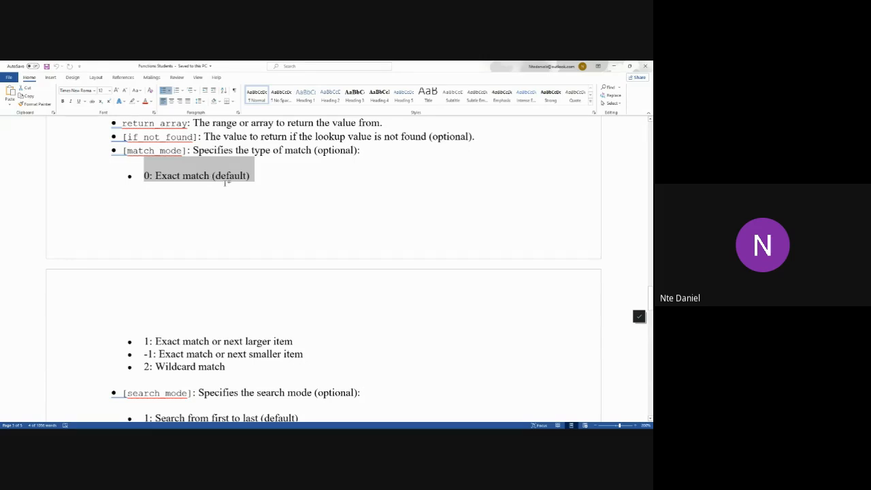
click(254, 174)
drag(254, 174, 144, 178)
Highlight the descriptions of match_mode options 1, -1 and 2 one after another, ending with "Wildcard match"
click(150, 344)
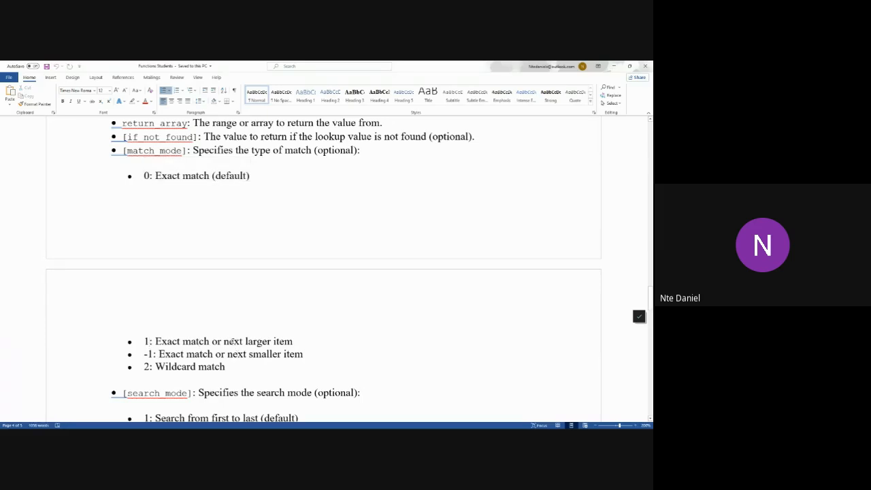
drag(294, 341, 174, 341)
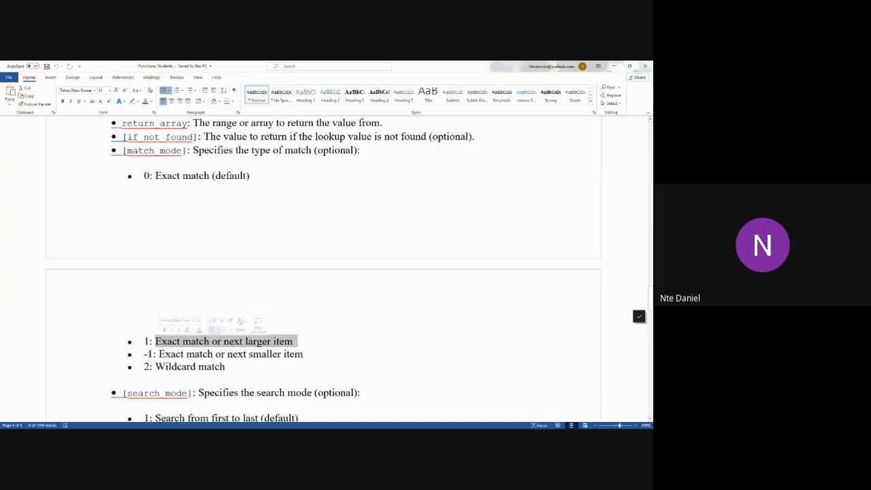
click(149, 354)
drag(166, 354, 215, 354)
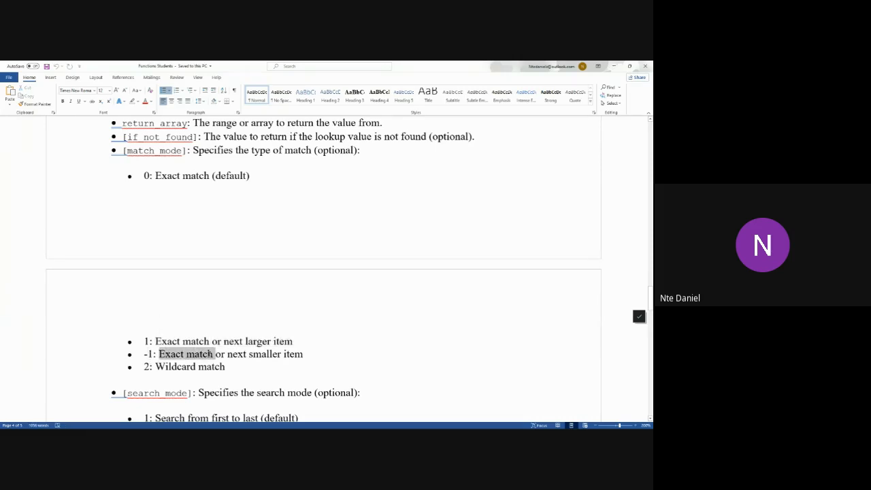
click(305, 355)
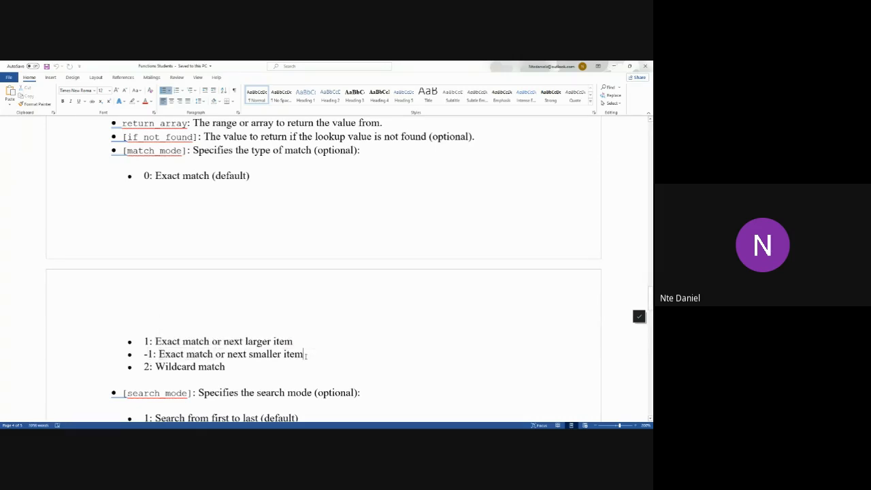
click(146, 369)
drag(214, 366, 158, 369)
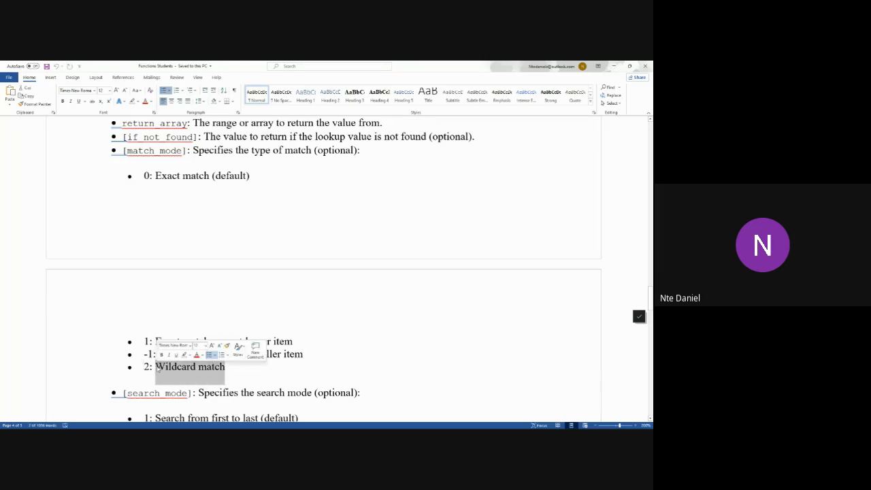
Point out the code 0 in front of the "Exact match (default)" option by highlighting it
click(162, 176)
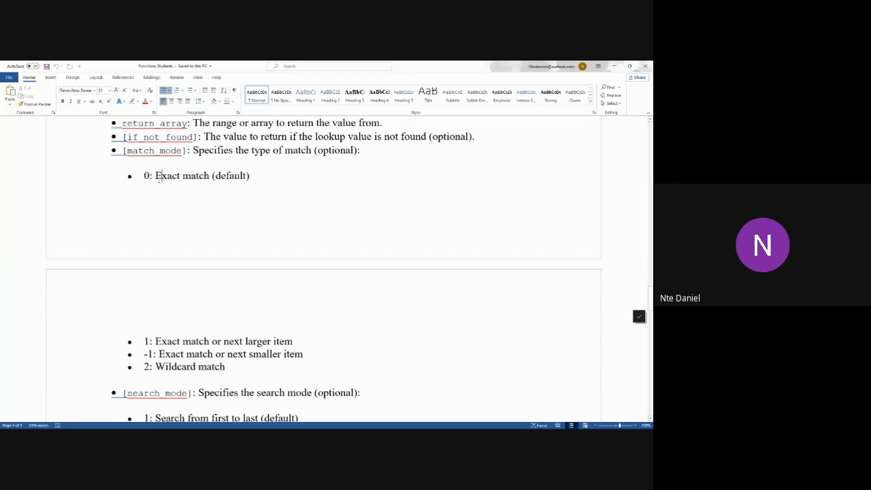
drag(151, 176, 144, 176)
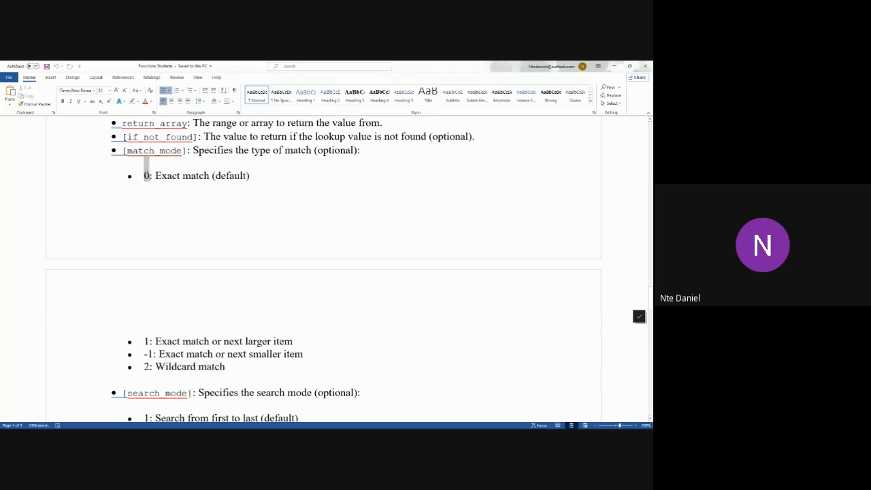
click(182, 175)
Compare match_mode options 1 and -1 by highlighting "next larger item" and "smaller item", and highlight the "2: Wildcard match" option
click(149, 342)
drag(310, 354, 143, 341)
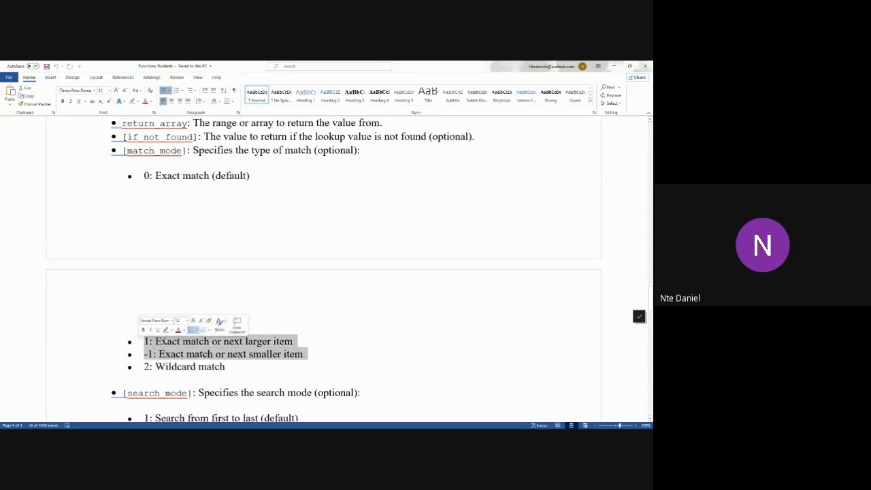
click(159, 348)
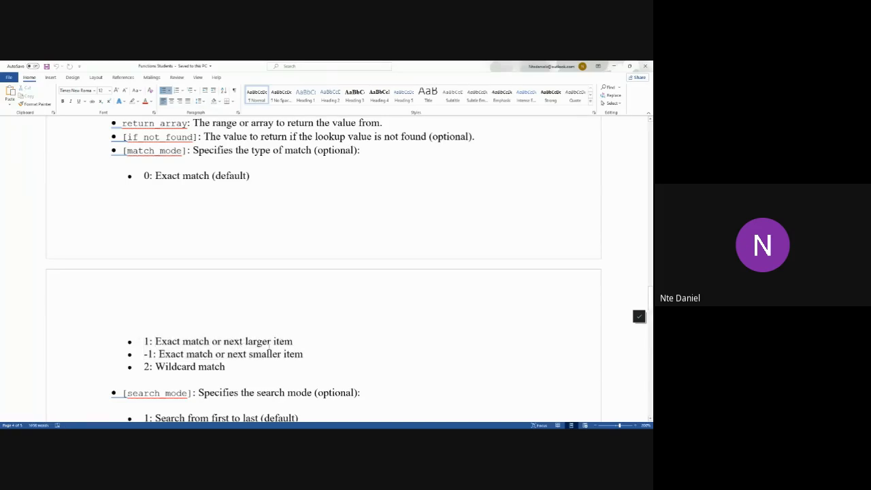
drag(224, 341, 296, 343)
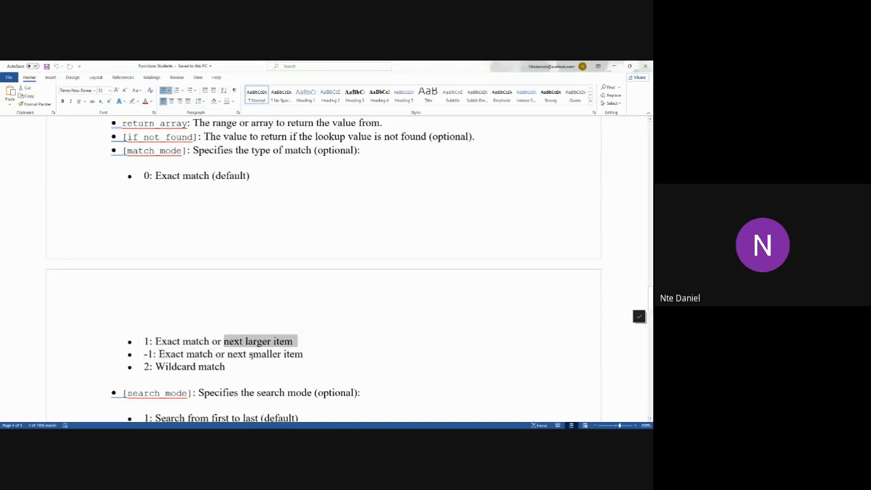
drag(249, 356, 315, 349)
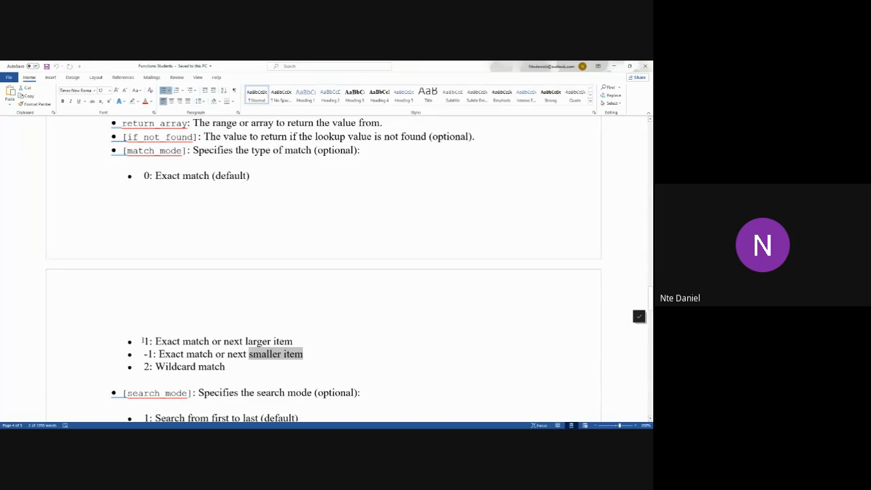
drag(143, 341, 308, 355)
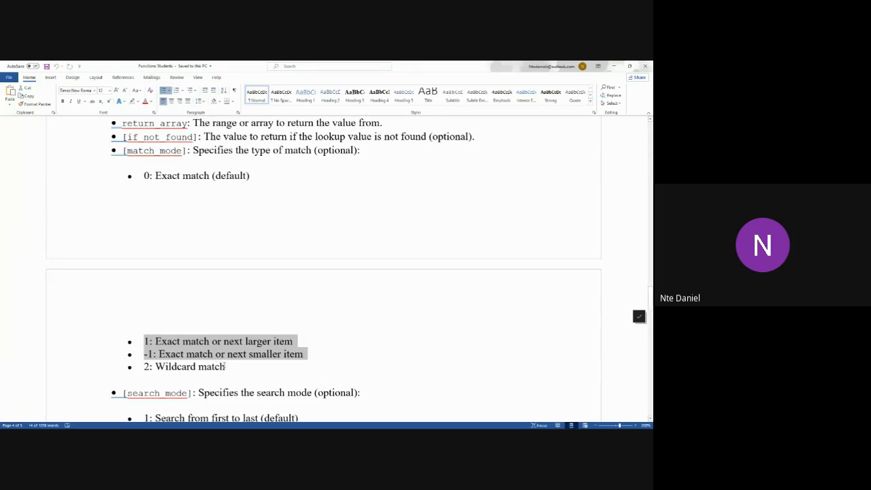
drag(224, 366, 143, 368)
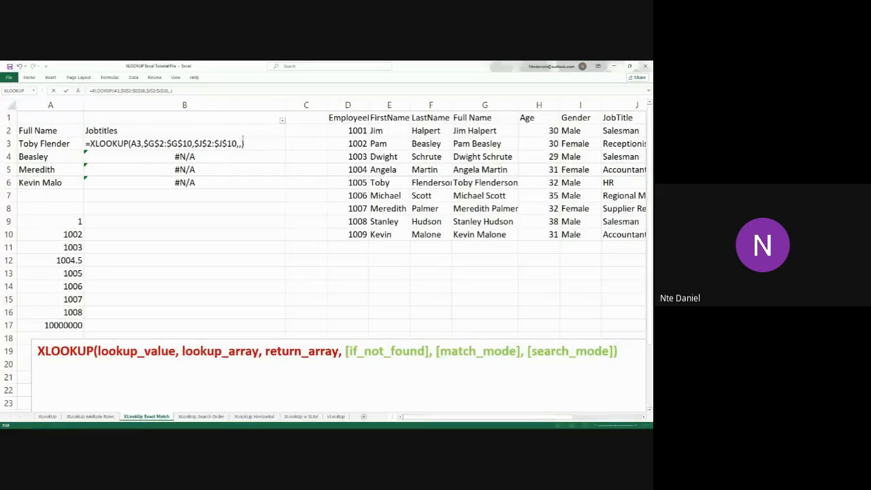
Back in the Excel workbook, set the B3 formula's match_mode to 2 (Wildcard character match) and fill it down through B6
click(239, 144)
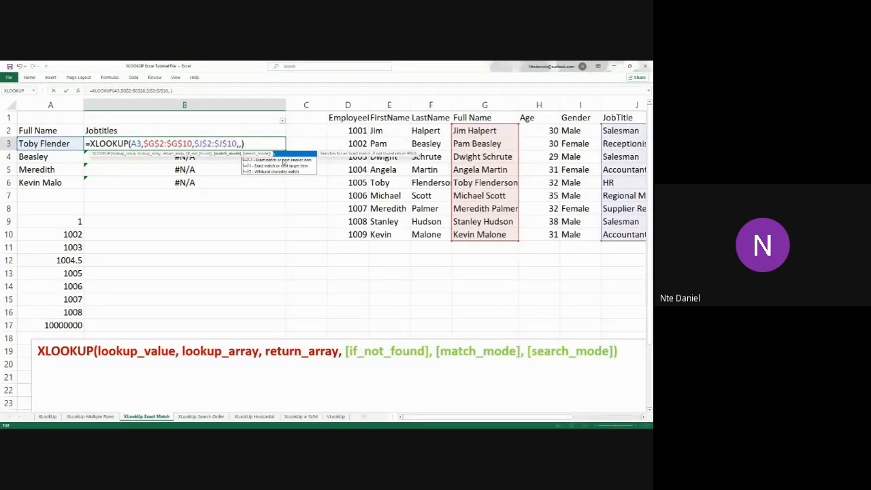
click(262, 172)
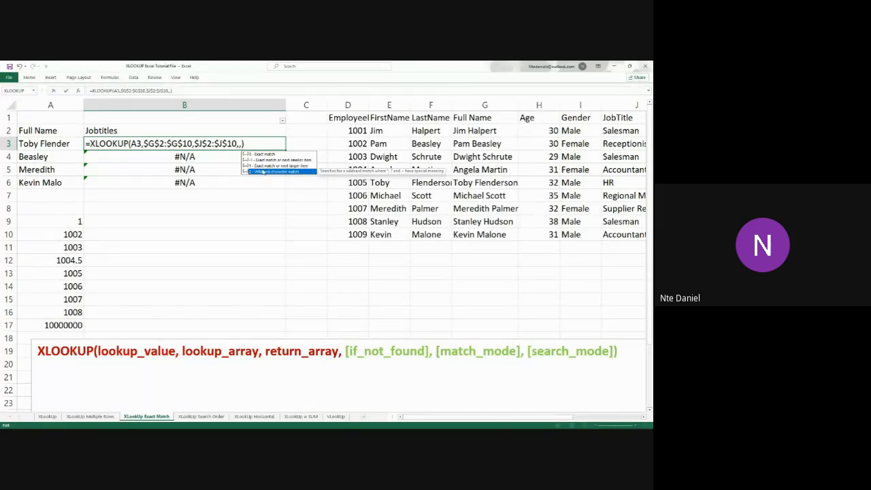
double_click(262, 172)
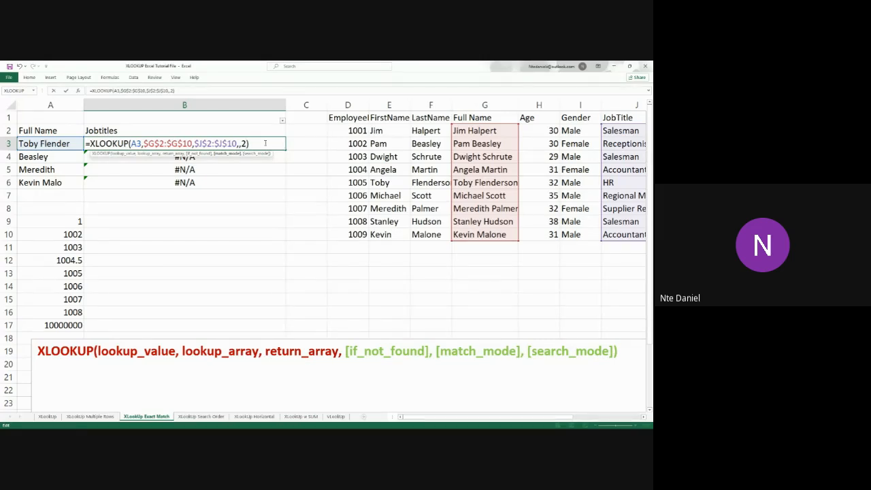
click(266, 143)
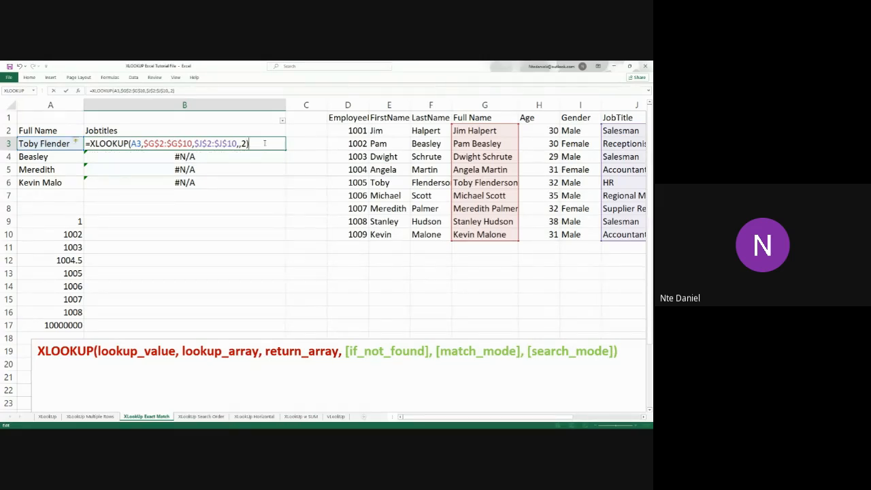
key(Return)
click(270, 143)
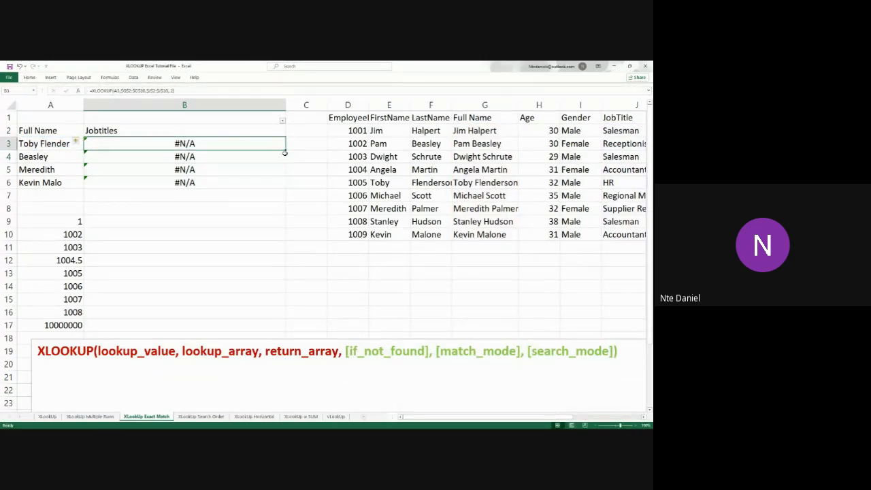
drag(285, 151, 290, 188)
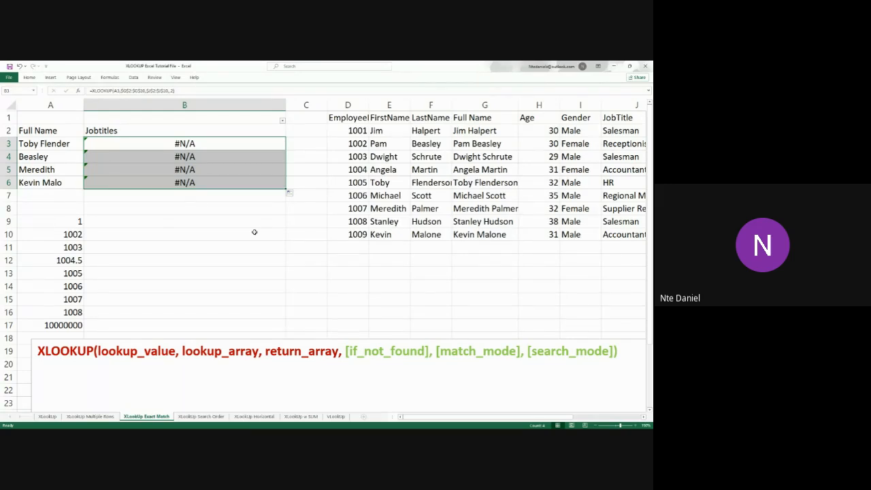
Append & "*" to the A3 lookup value in the B3 XLOOKUP formula and fill it down through B6
double_click(152, 143)
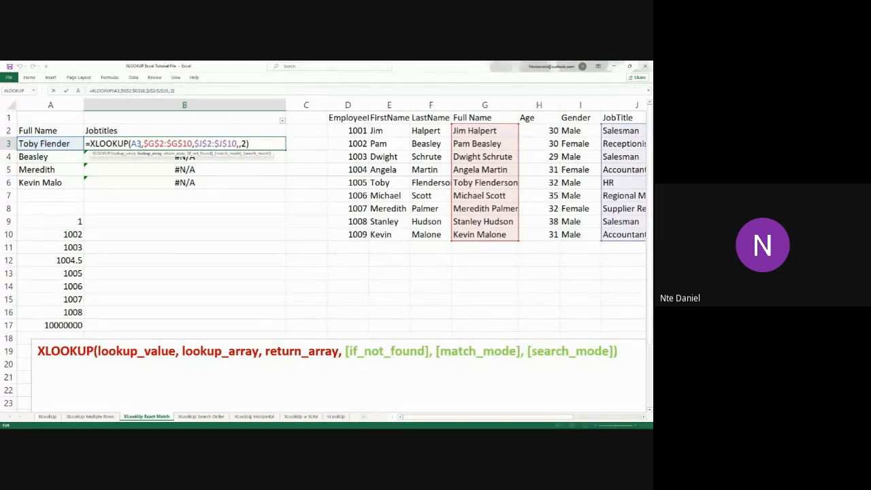
click(140, 143)
text(&)
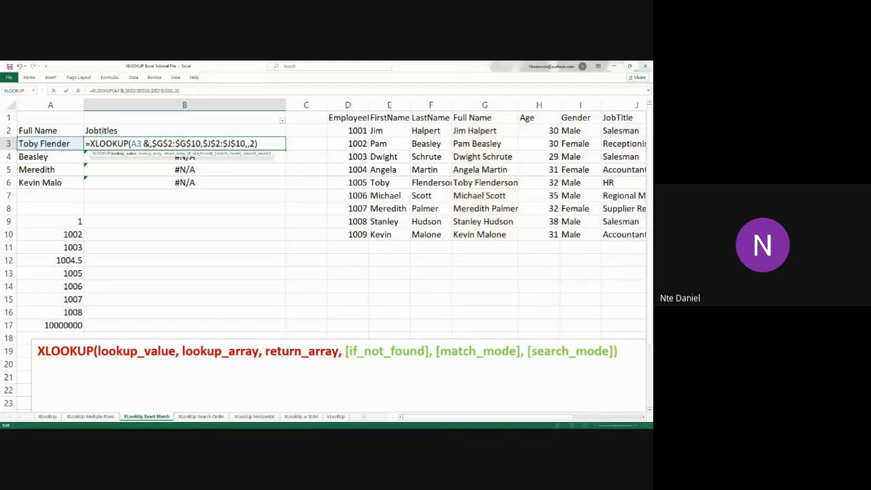
text( ")
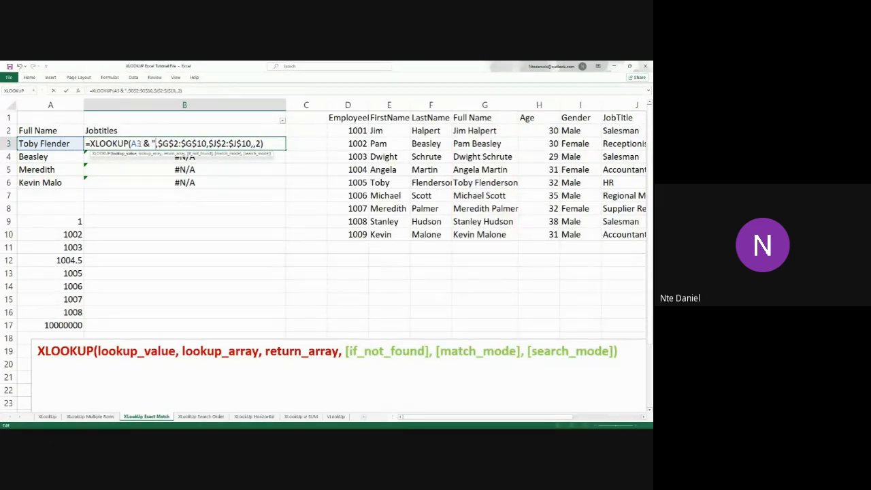
text(*")
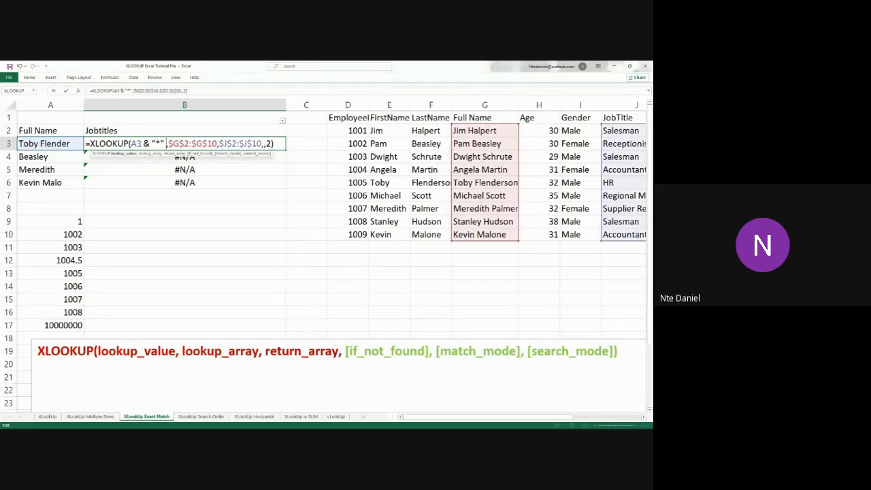
key(Return)
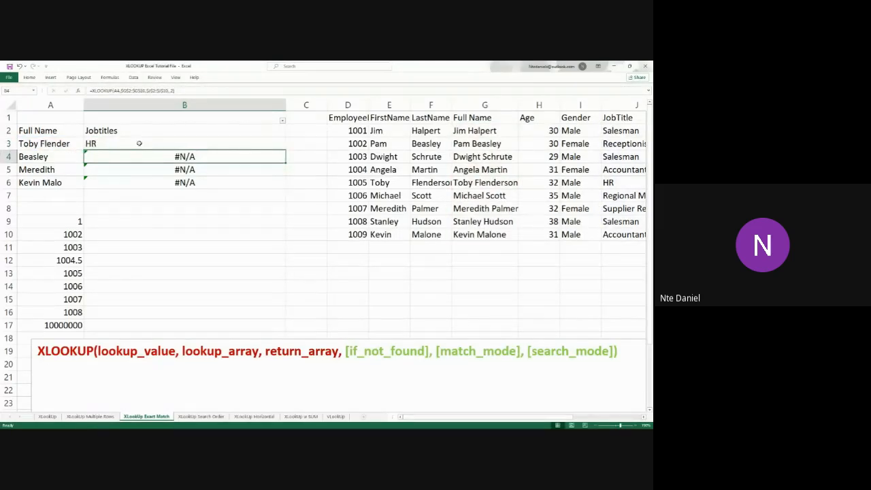
click(269, 146)
drag(286, 150, 286, 189)
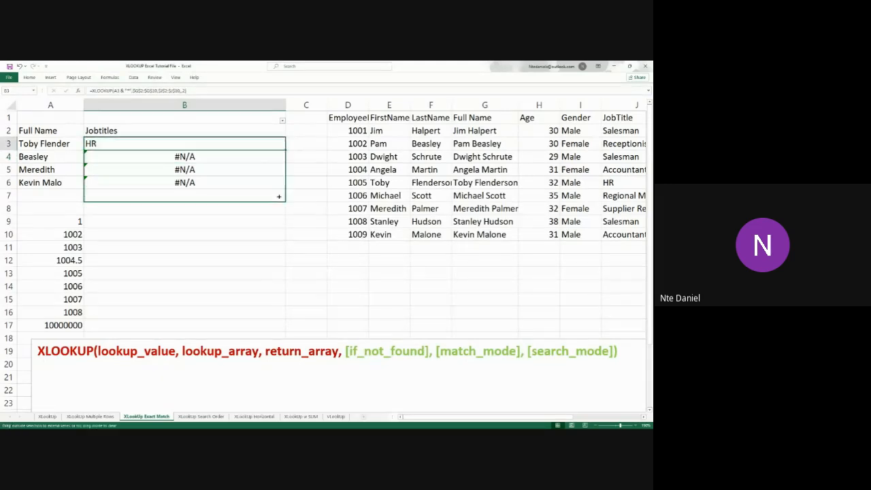
click(209, 238)
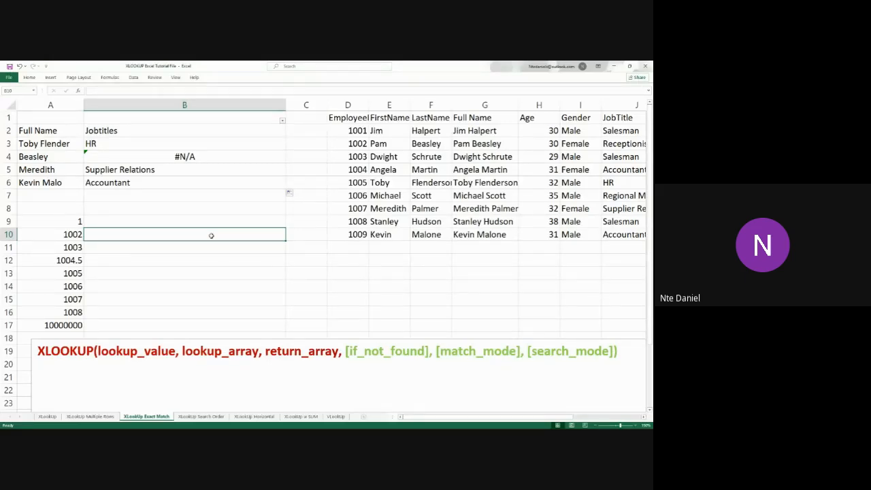
Remove & "*" from the lookup value in the B3 formula, re-enter it, and fill the formula down through B6
click(136, 147)
double_click(276, 143)
click(278, 142)
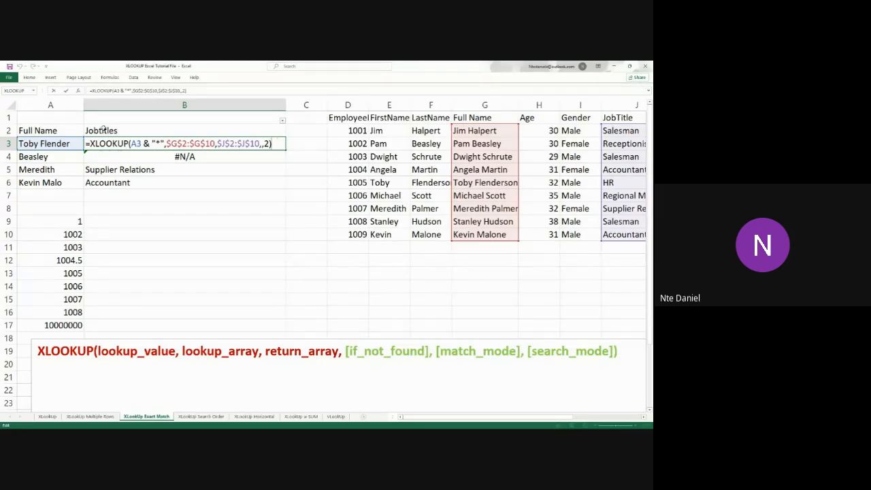
drag(164, 143, 144, 144)
key(BackSpace)
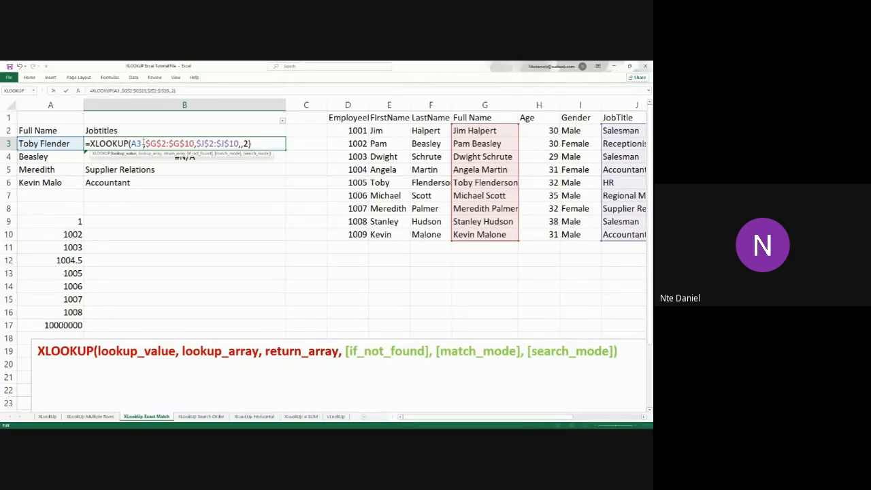
text(& )
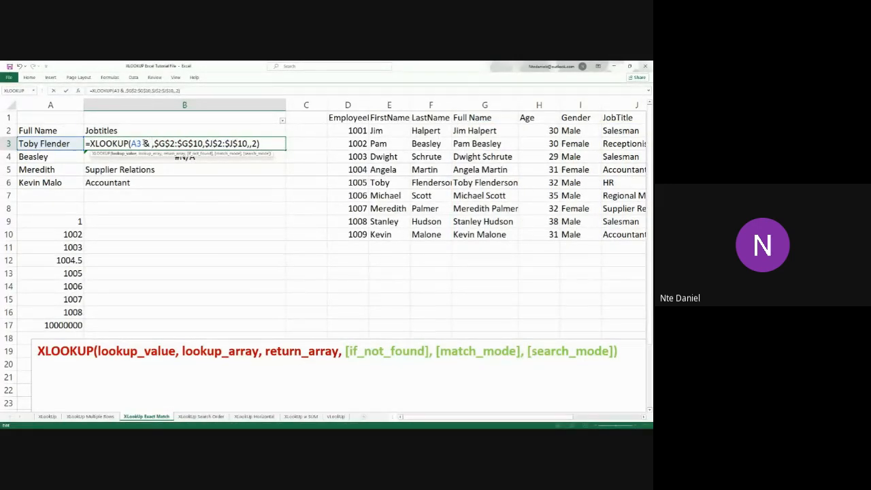
text(")
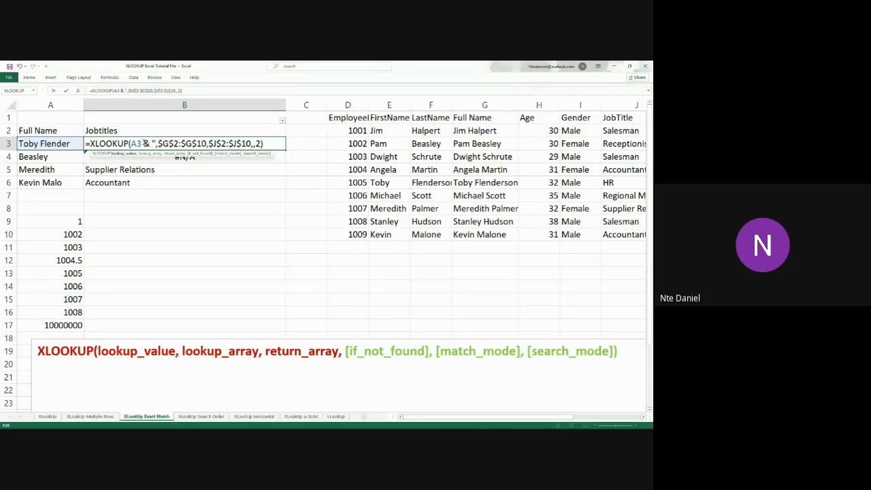
text(*")
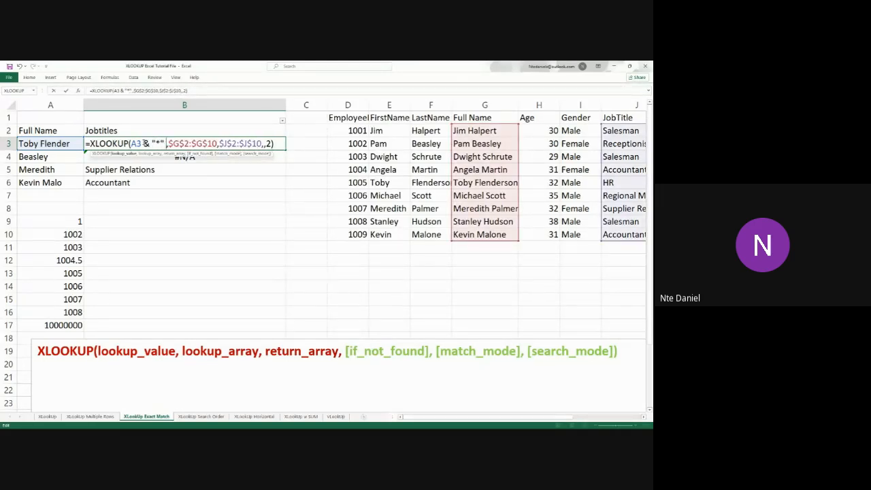
key(ctrl+Return)
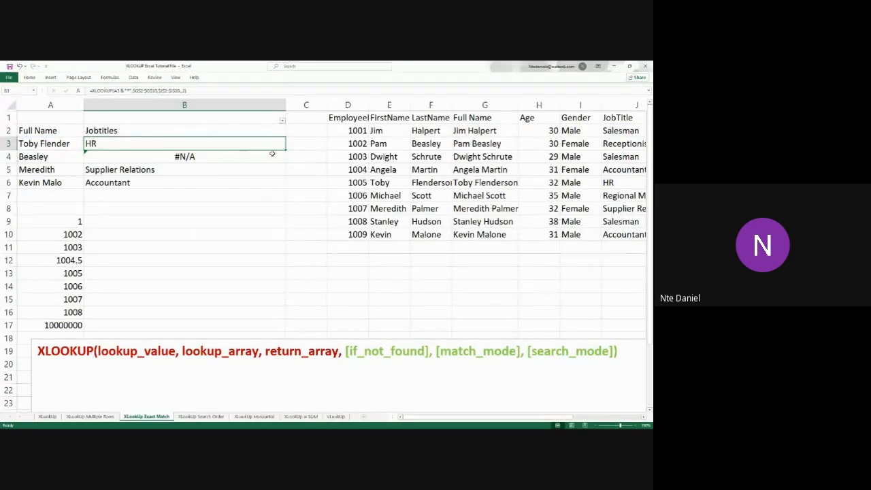
drag(285, 150, 284, 190)
Reopen the B3 formula and highlight its & "*" part, the A3 reference and the quoted "*" wildcard
double_click(147, 143)
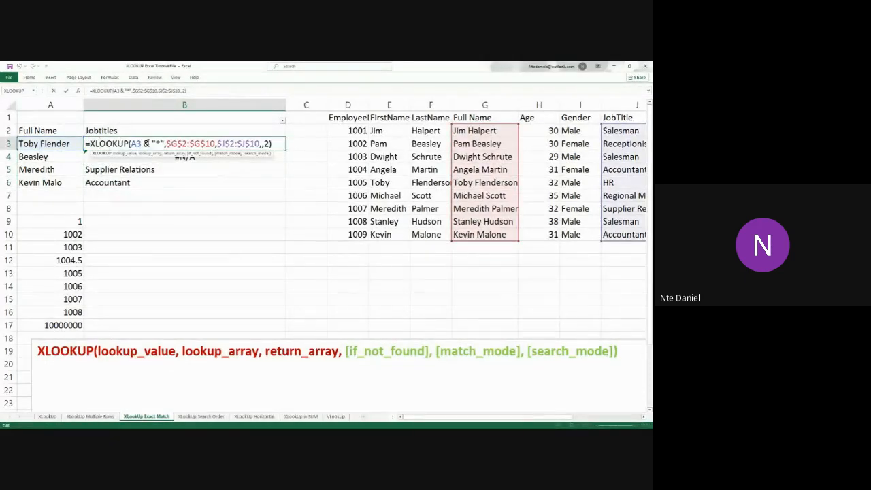
drag(142, 144, 164, 144)
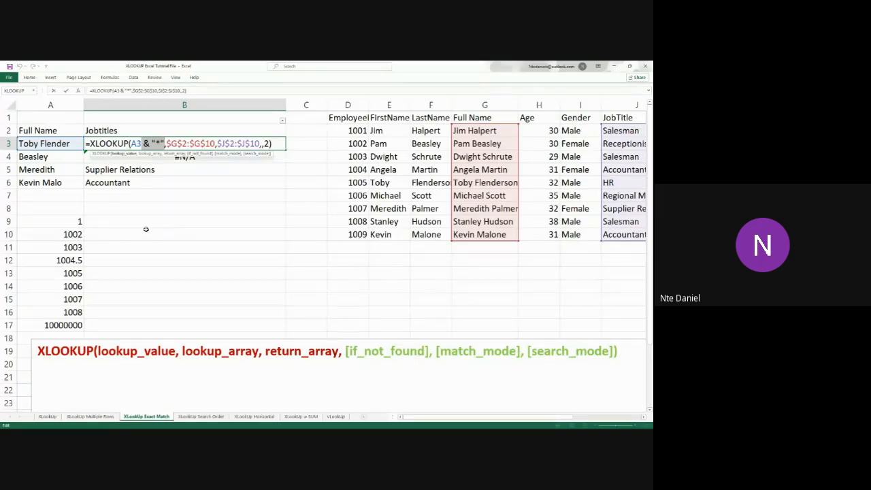
click(146, 144)
click(152, 144)
double_click(137, 144)
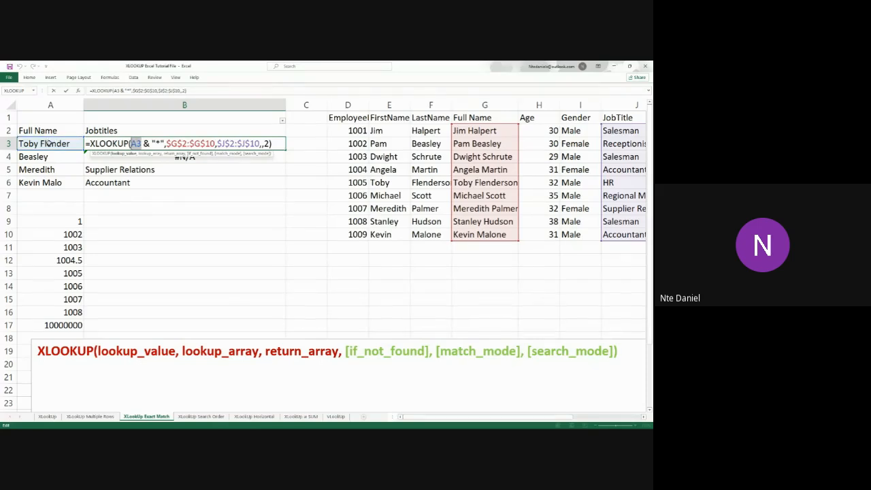
click(151, 144)
drag(151, 144, 166, 144)
click(156, 143)
drag(151, 143, 165, 143)
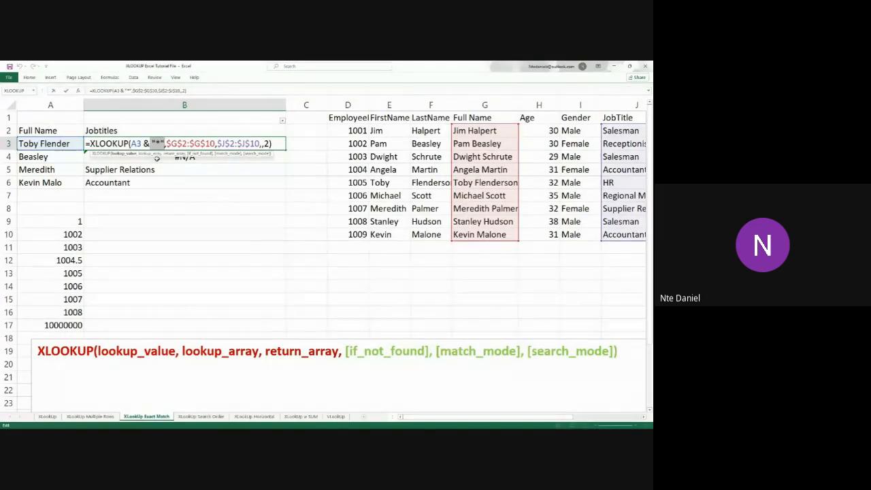
Contrast the A3 reference with the quoted "*" wildcard by highlighting each within the B3 formula's lookup value
click(146, 144)
drag(141, 144, 130, 143)
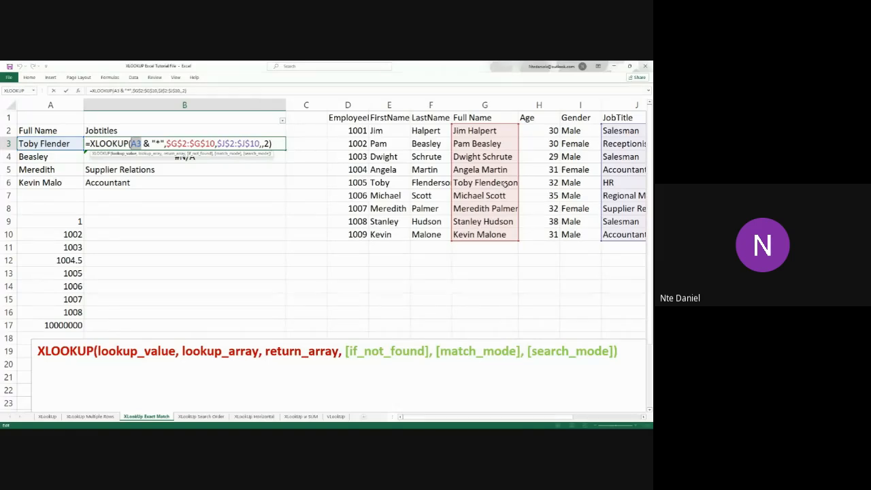
click(147, 144)
drag(152, 144, 165, 144)
click(141, 143)
drag(152, 142, 164, 141)
key(alt+Tab)
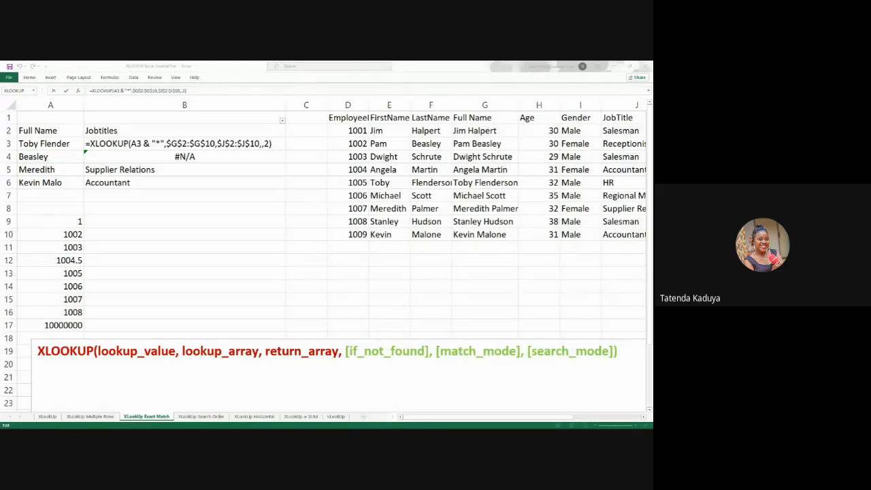
click(263, 146)
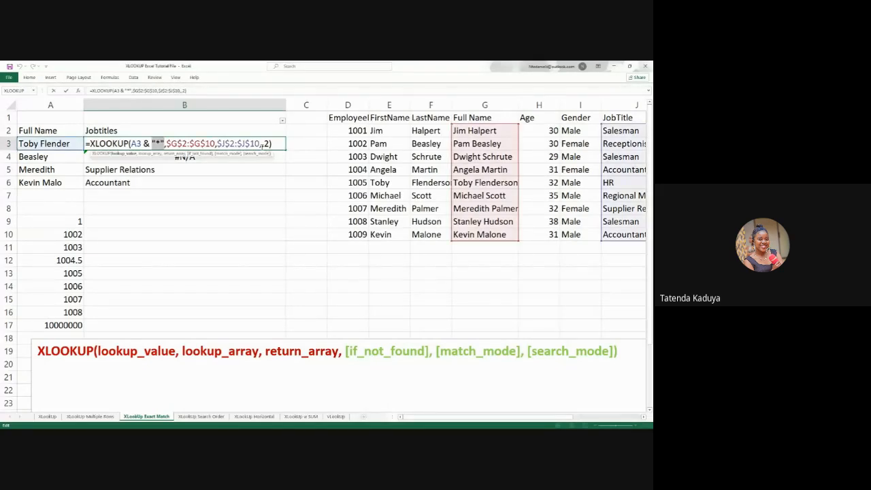
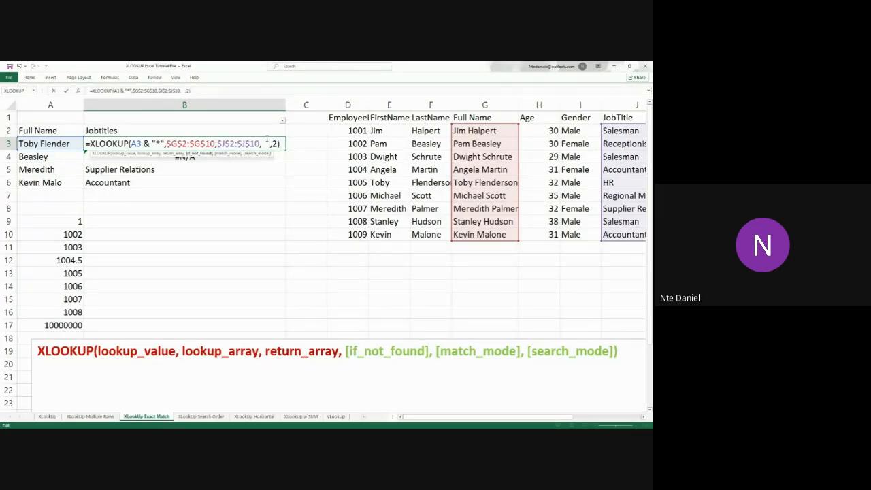
Remove the stray spaces from the empty if_not_found argument in the B3 XLOOKUP formula
key(BackSpace)
key(BackSpace)
key(BackSpace)
key(BackSpace)
click(269, 144)
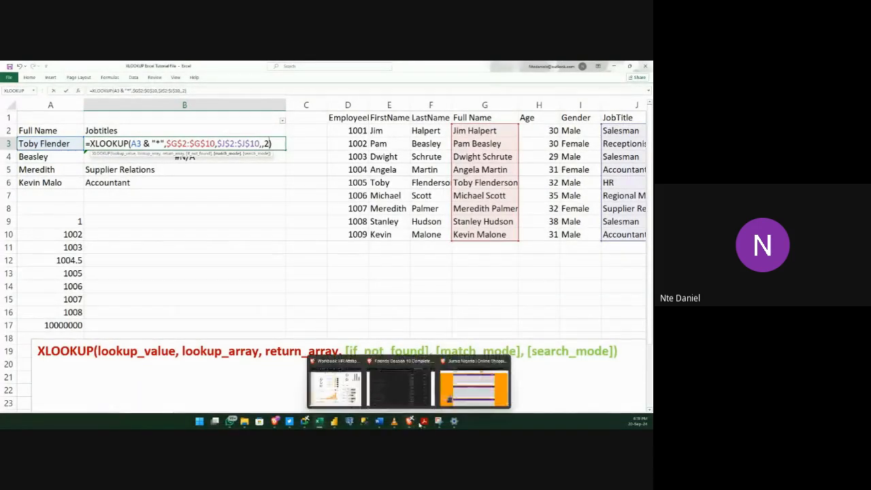
Switch to the Functions Students document in Word, review the XLOOKUP match_mode options including 2 for wildcard match, and return to the workbook
mouse_move(306, 423)
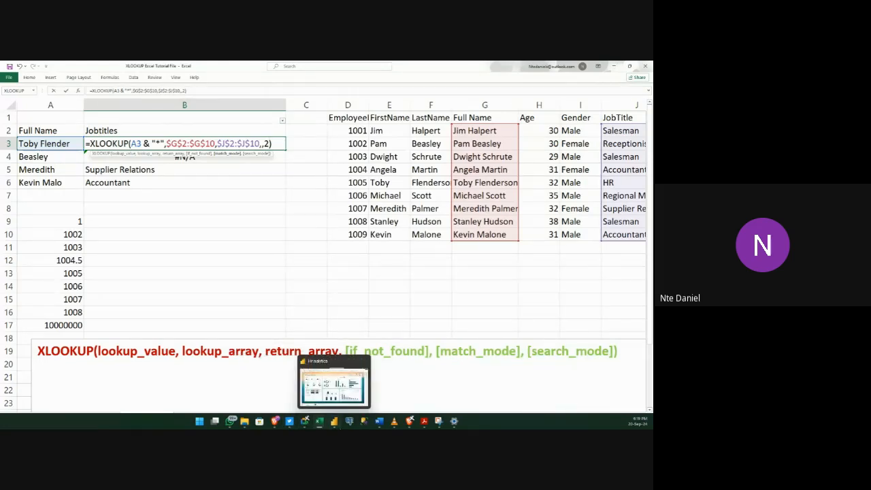
mouse_move(379, 421)
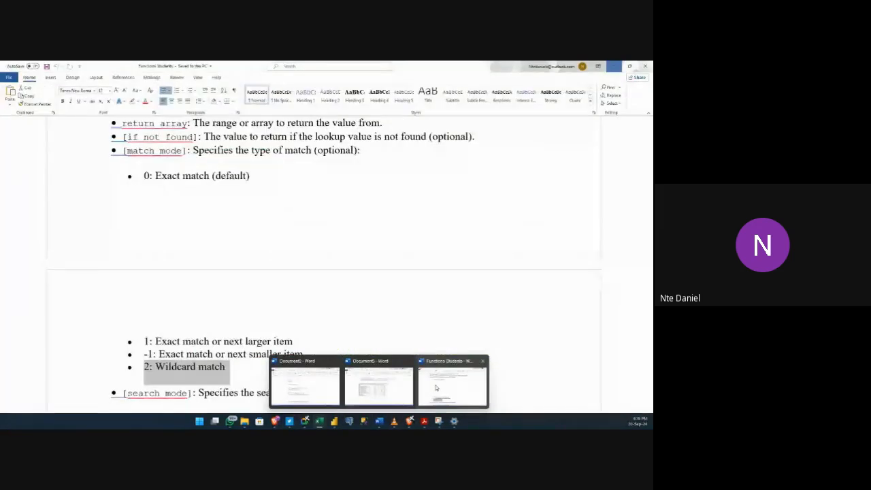
click(437, 388)
scroll(207, 253, up, 3)
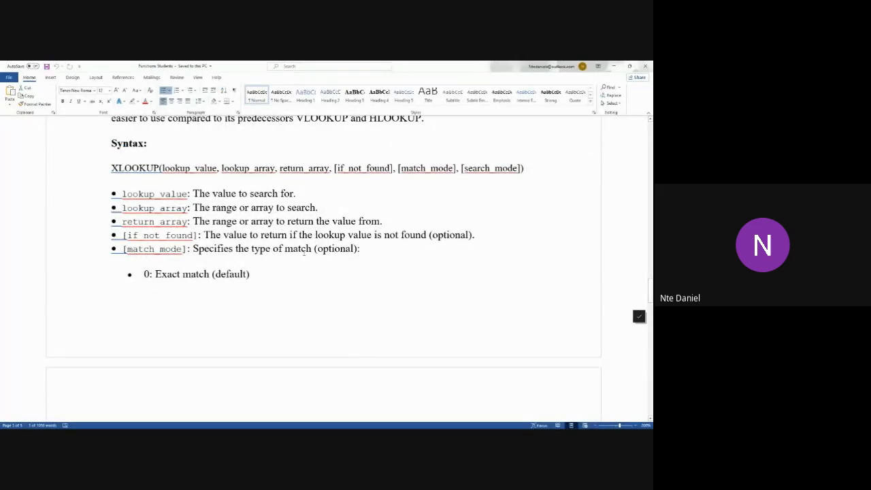
scroll(304, 253, down, 3)
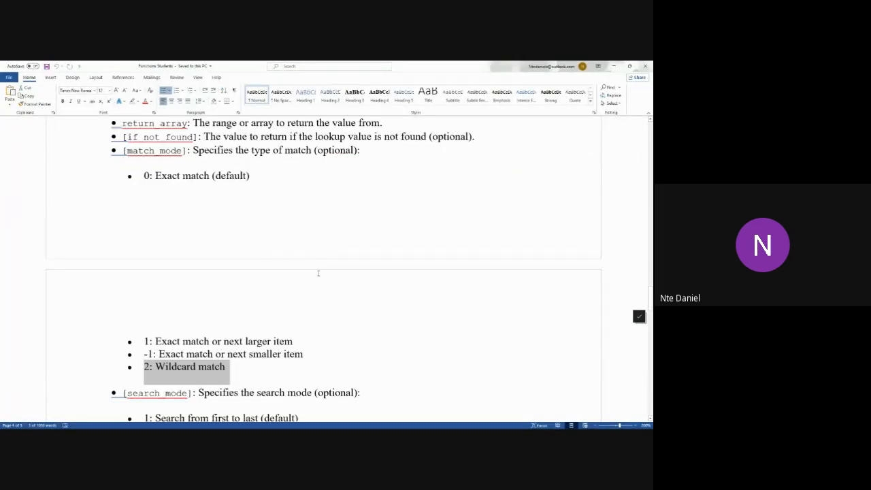
click(616, 65)
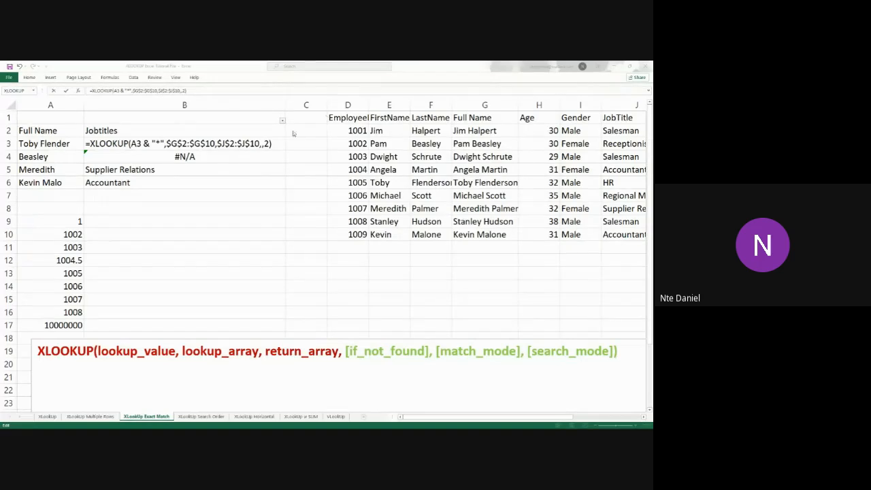
Enter the B3 XLOOKUP formula with the & "*" lookup value and match mode 2, and fill it down through B6
click(273, 143)
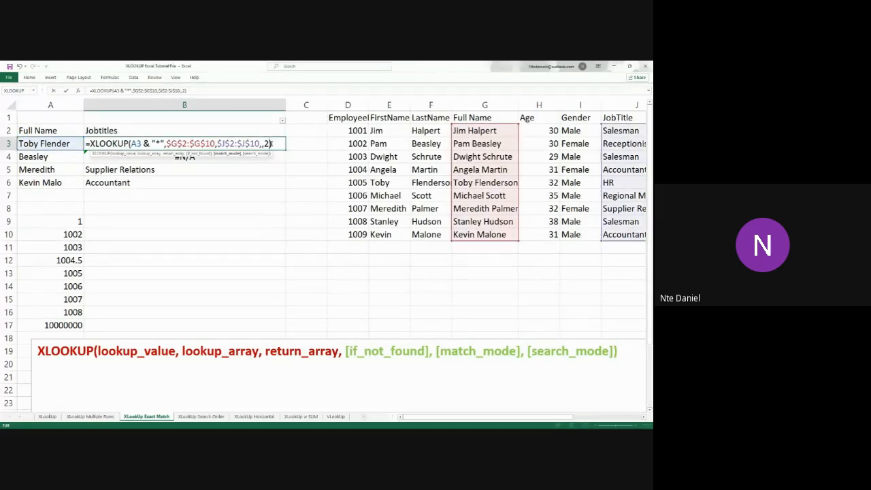
key(Return)
click(264, 143)
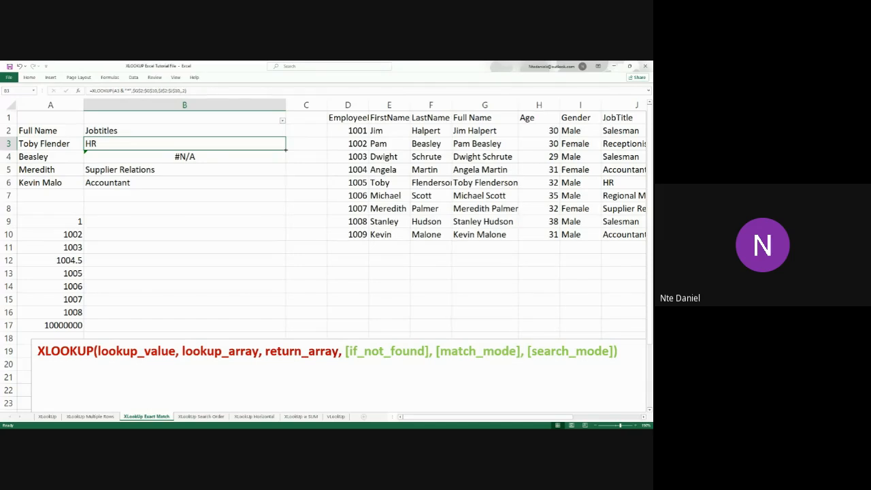
drag(286, 149, 289, 188)
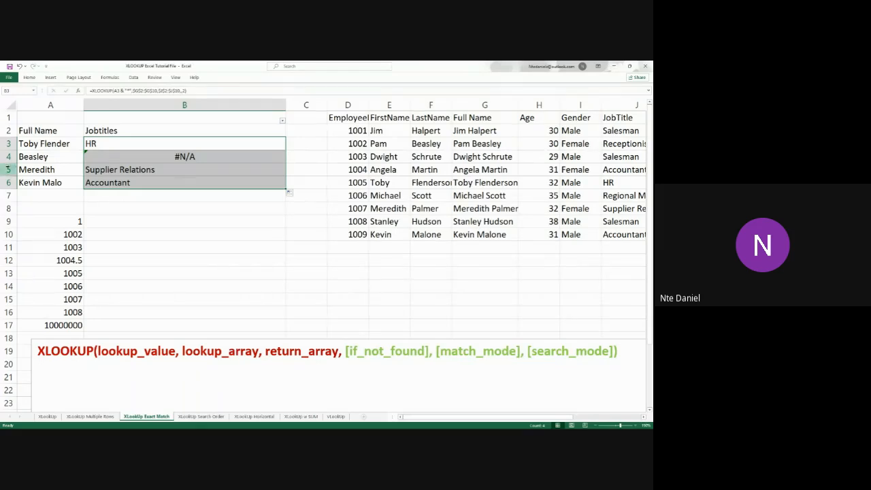
key(alt+Tab)
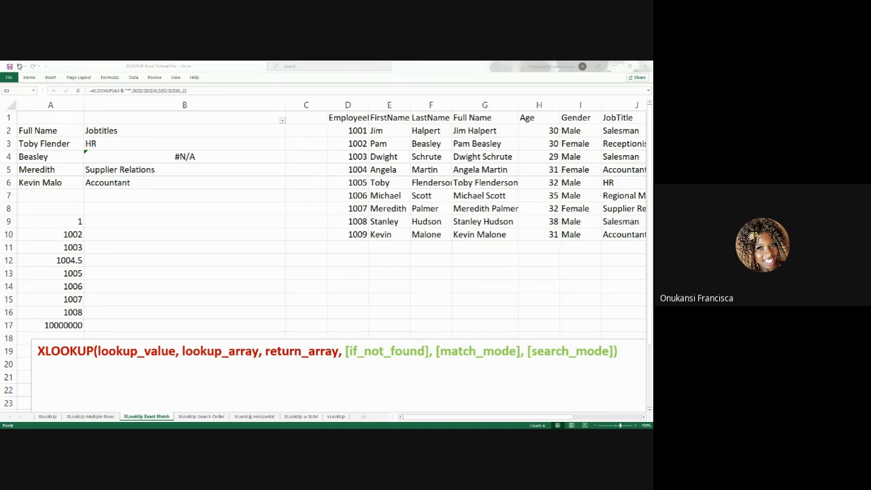
click(282, 120)
key(ctrl+shift+Down)
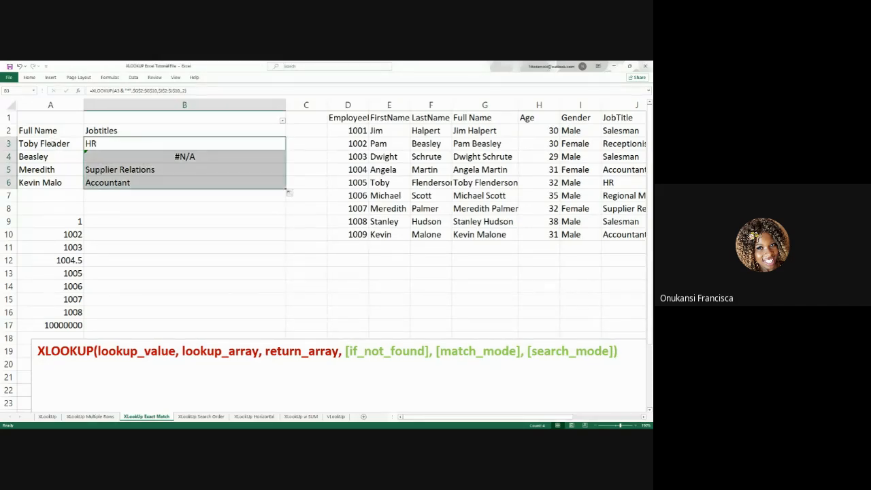
Change the initial letters of the first and last name in A3 to lowercase
click(51, 143)
double_click(52, 143)
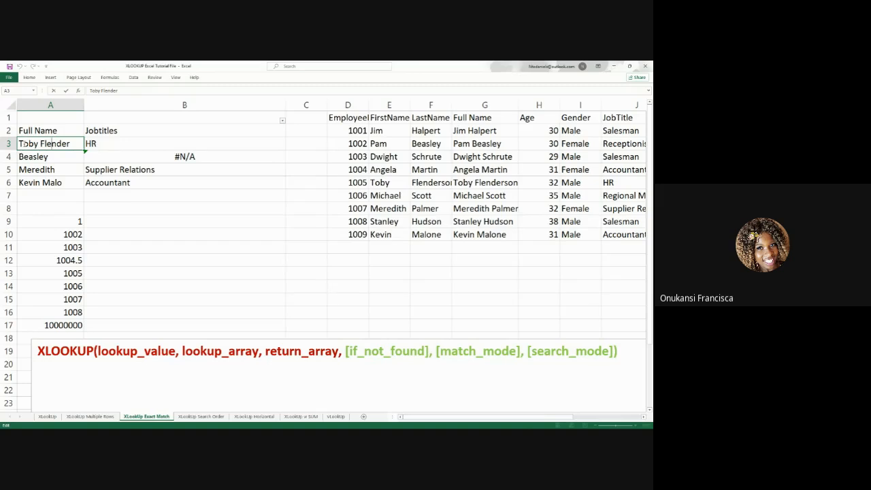
key(BackSpace)
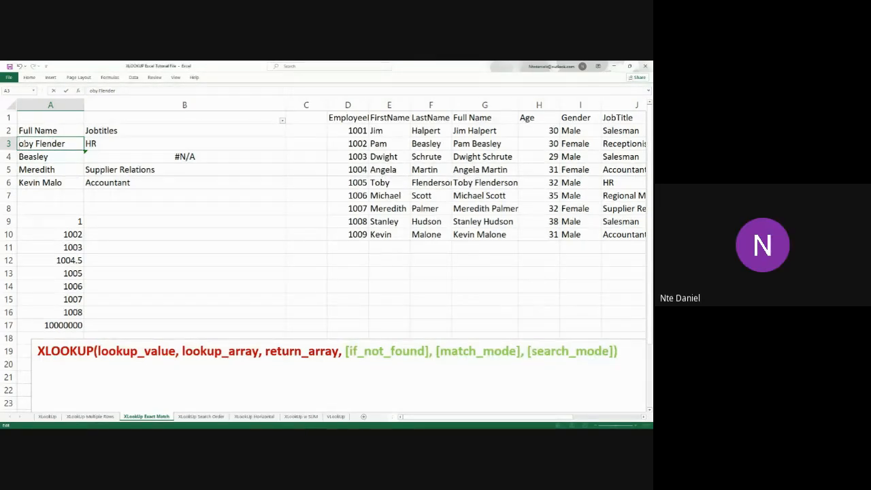
text(t)
click(42, 144)
key(BackSpace)
text(fd)
mouse_move(432, 366)
key(BackSpace)
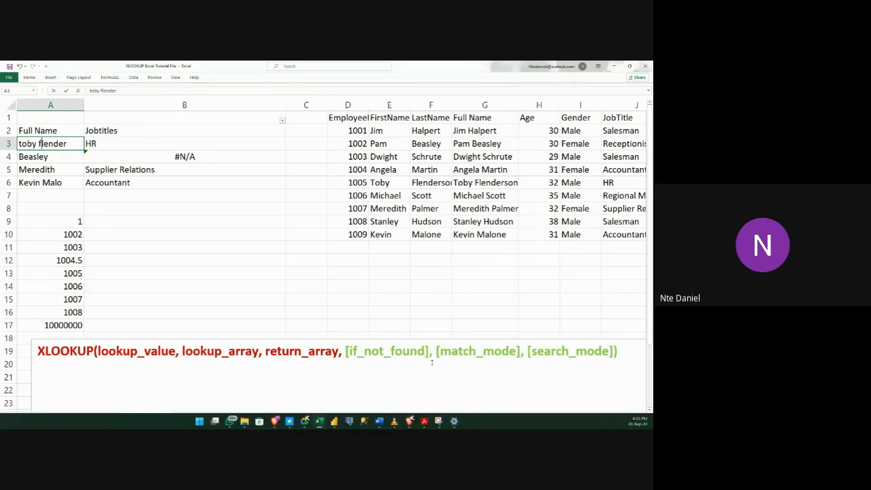
key(Return)
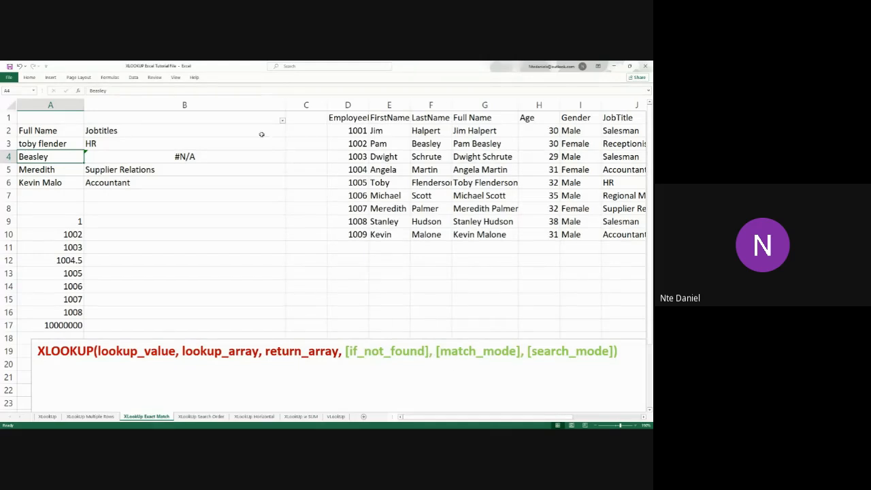
Examine the lookup names in A3:A6 and the job title formula in B3
click(67, 143)
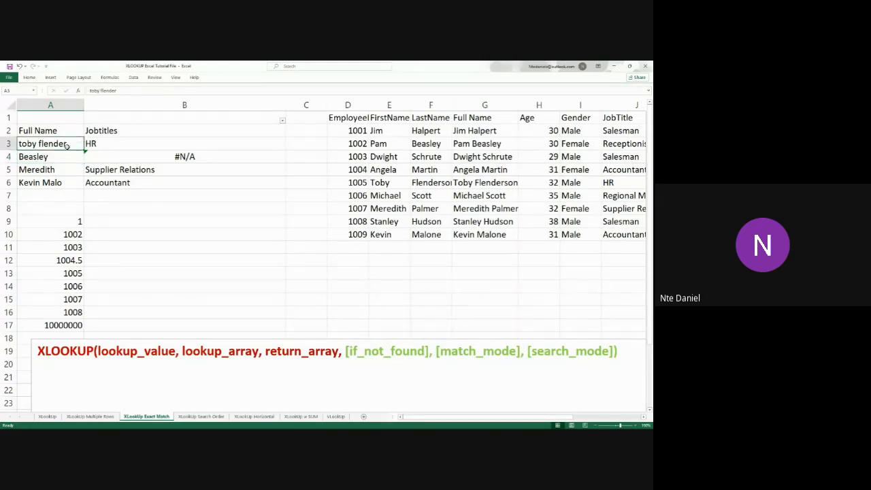
click(67, 155)
click(66, 167)
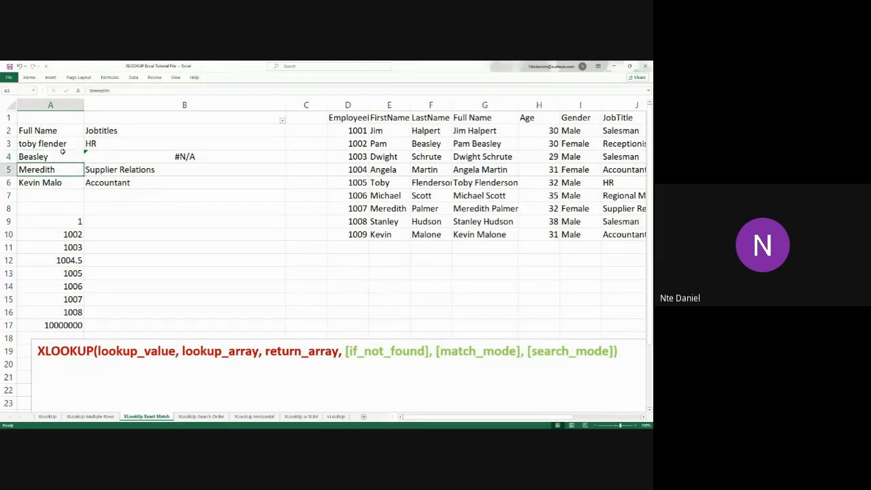
click(64, 152)
click(64, 144)
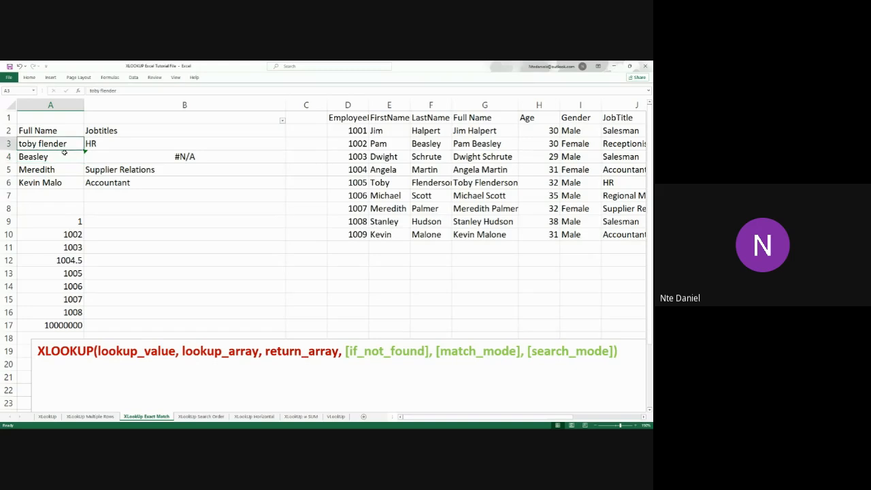
click(64, 156)
click(65, 169)
click(66, 181)
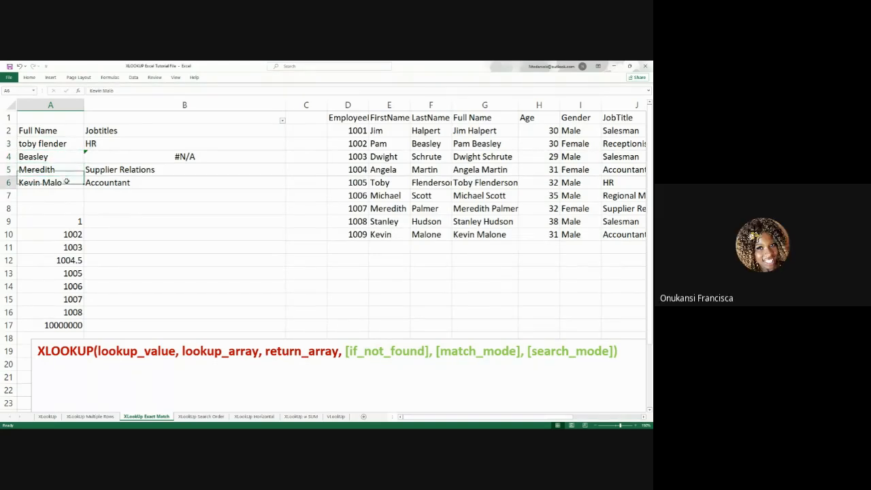
click(68, 171)
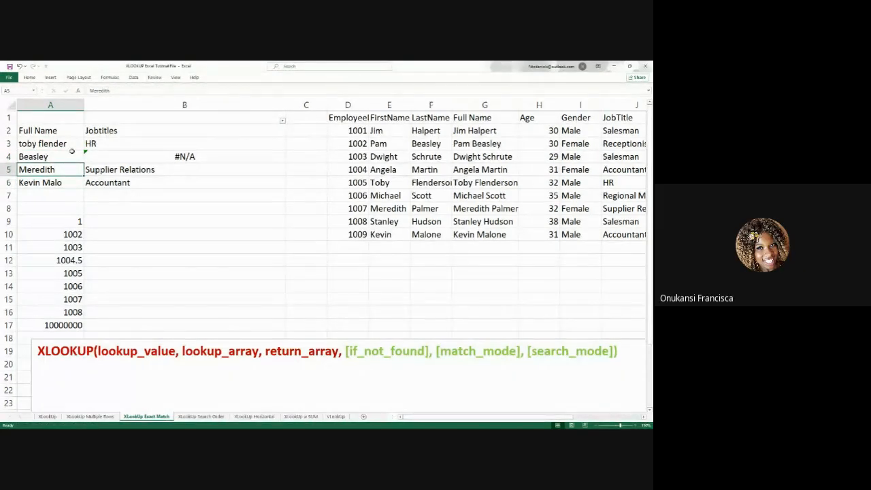
click(70, 148)
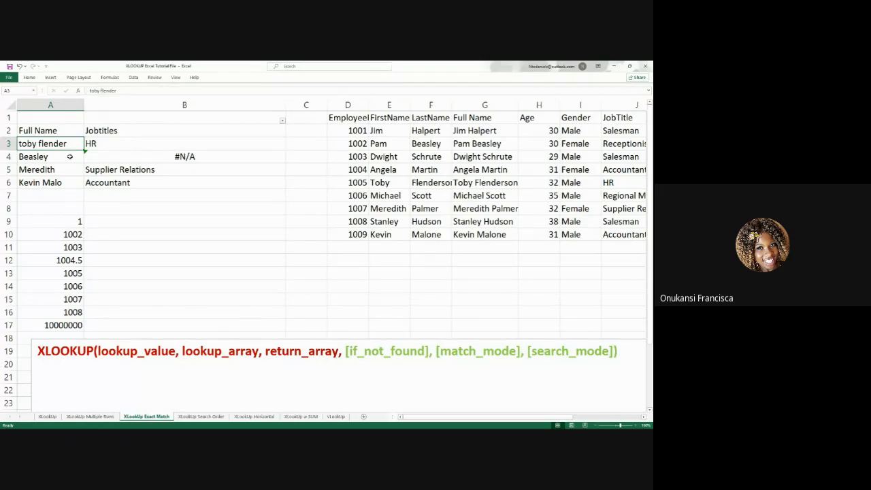
click(140, 143)
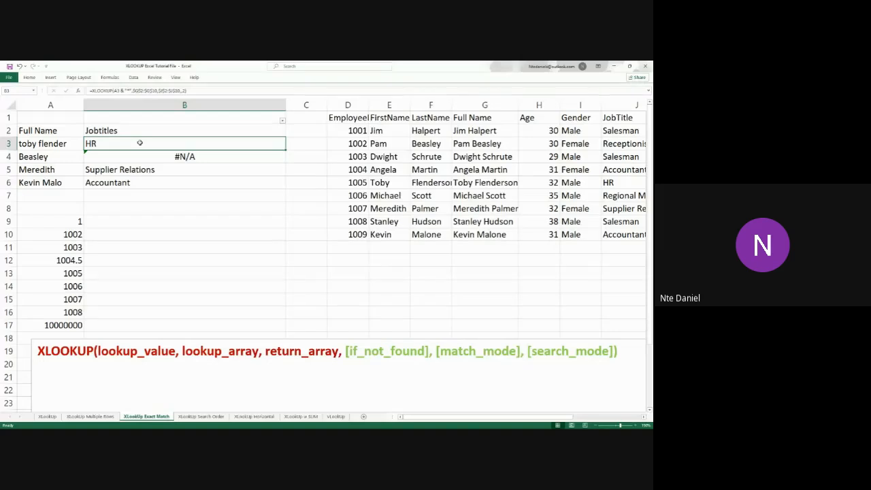
click(58, 145)
click(59, 169)
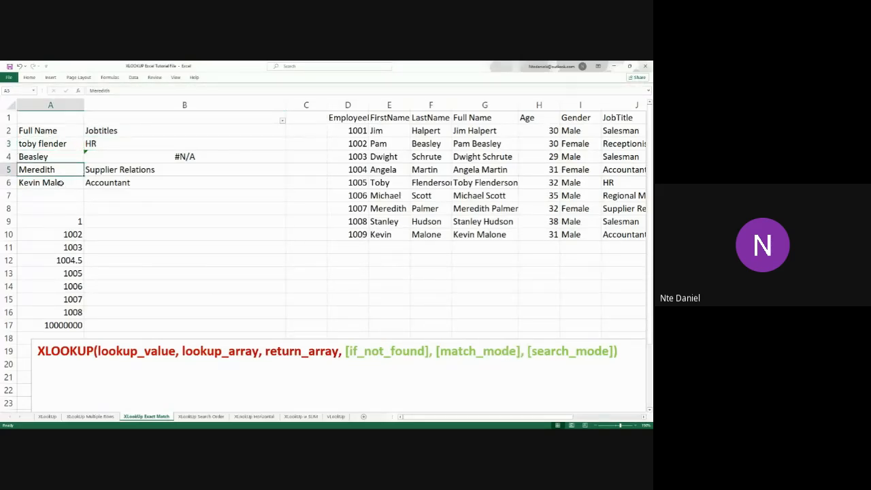
click(61, 182)
click(65, 144)
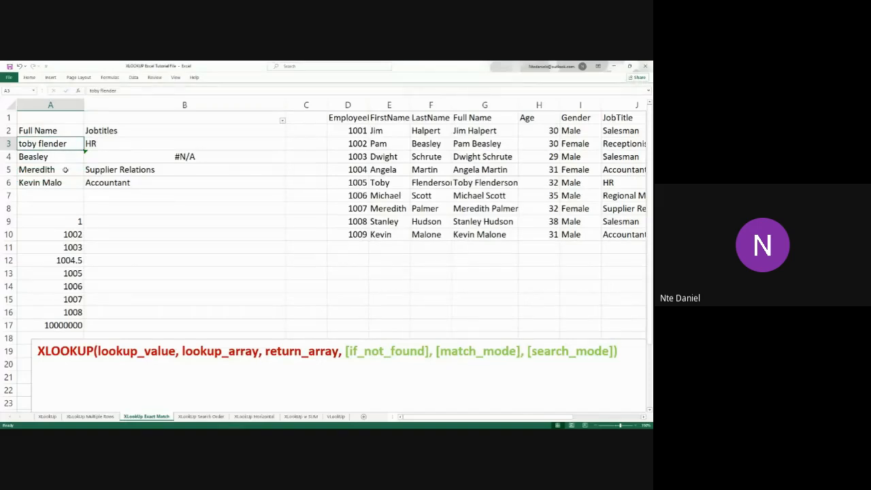
click(66, 170)
click(66, 182)
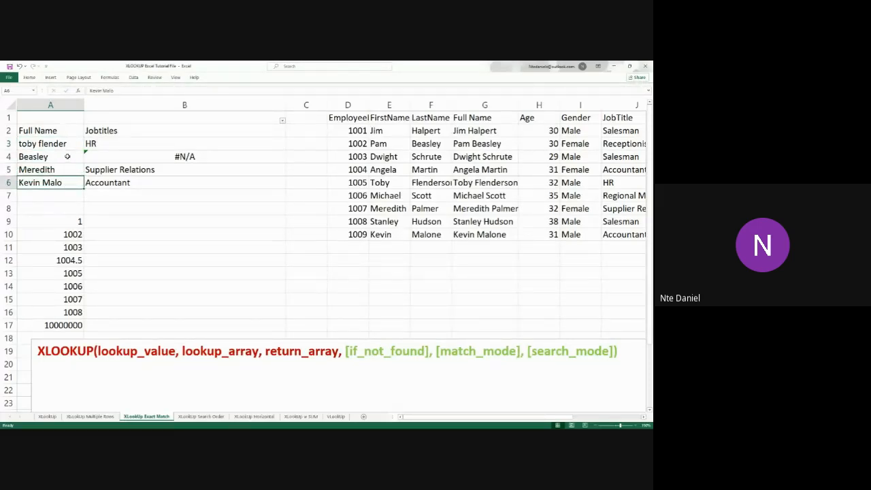
click(68, 156)
Compare the partial names in A3, A5 and A6 with their full-name counterparts in G6, G8 and G10
click(65, 144)
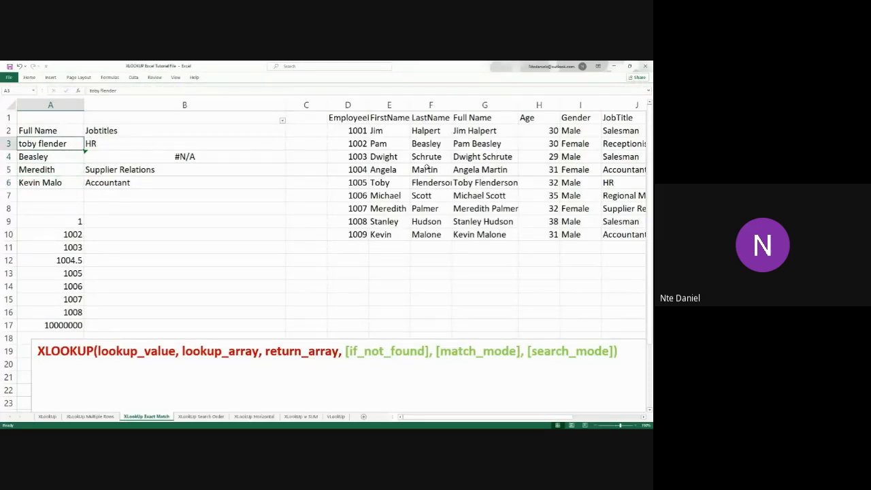
click(512, 184)
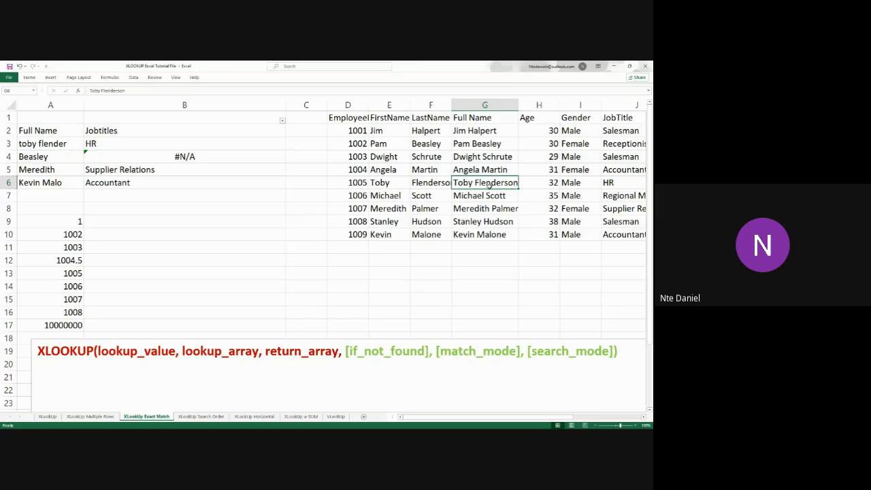
click(48, 171)
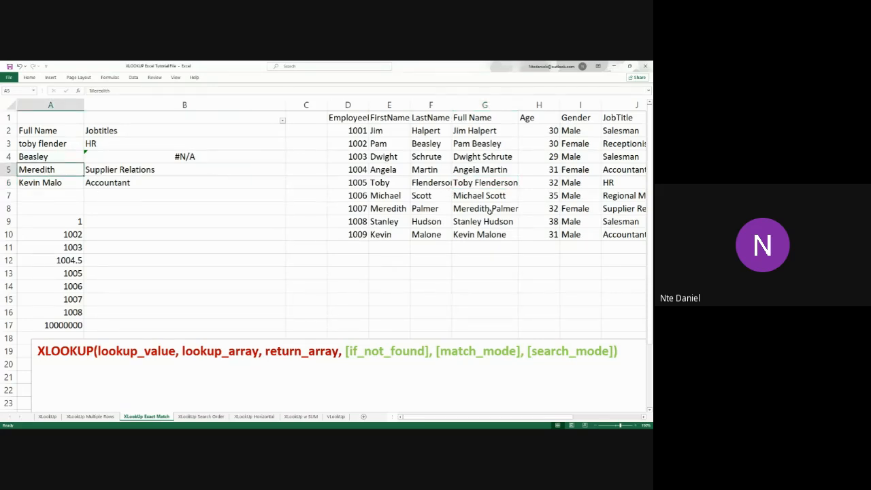
click(511, 210)
click(69, 179)
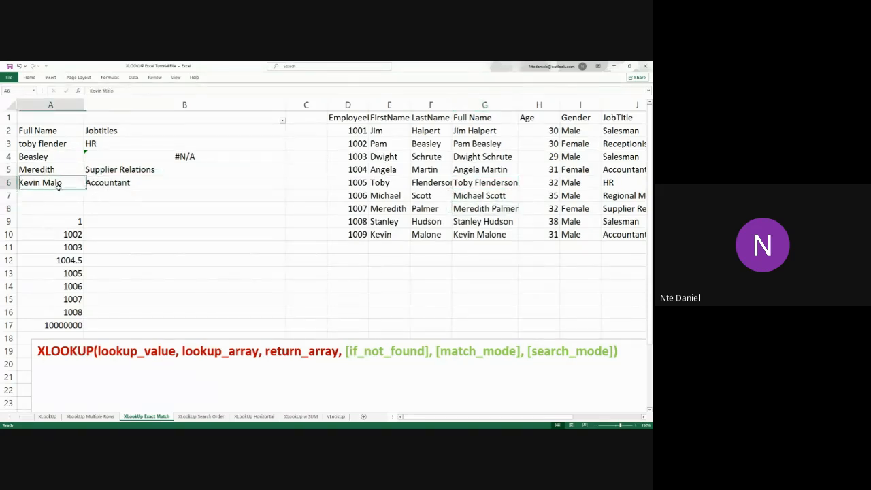
click(501, 236)
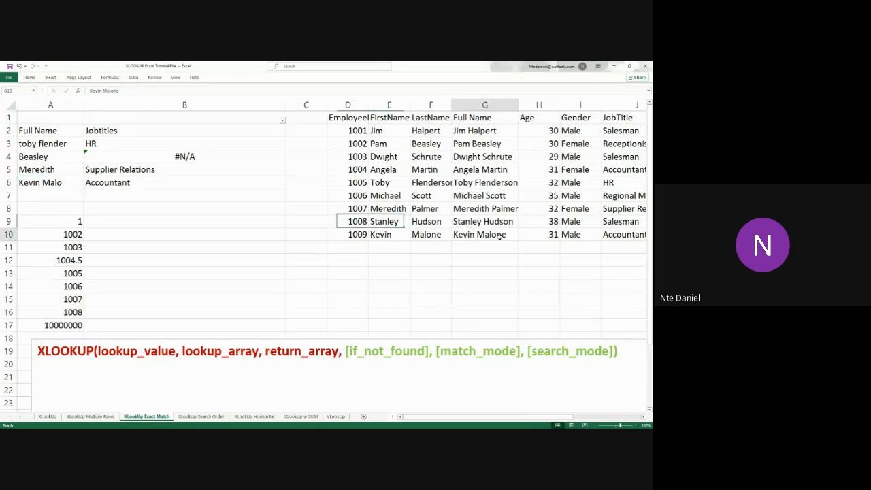
Compare the last name in A4 and its B4 formula with the matching full name in G3
click(46, 158)
click(105, 161)
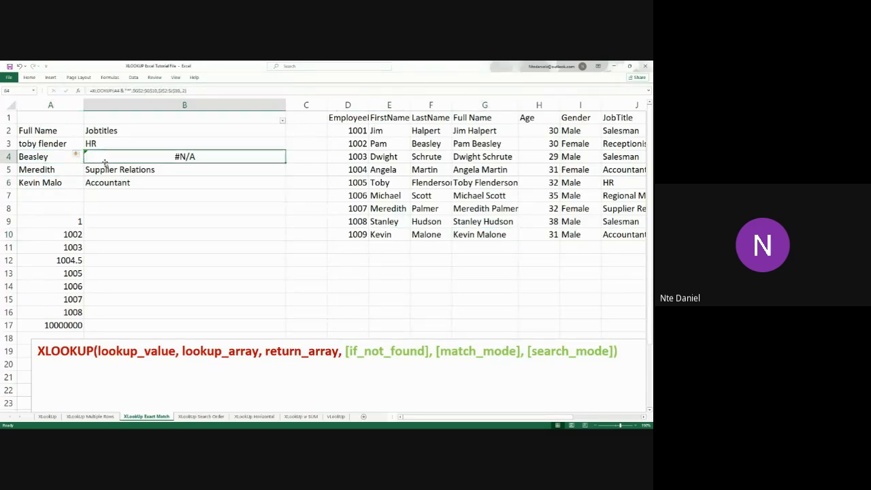
click(486, 146)
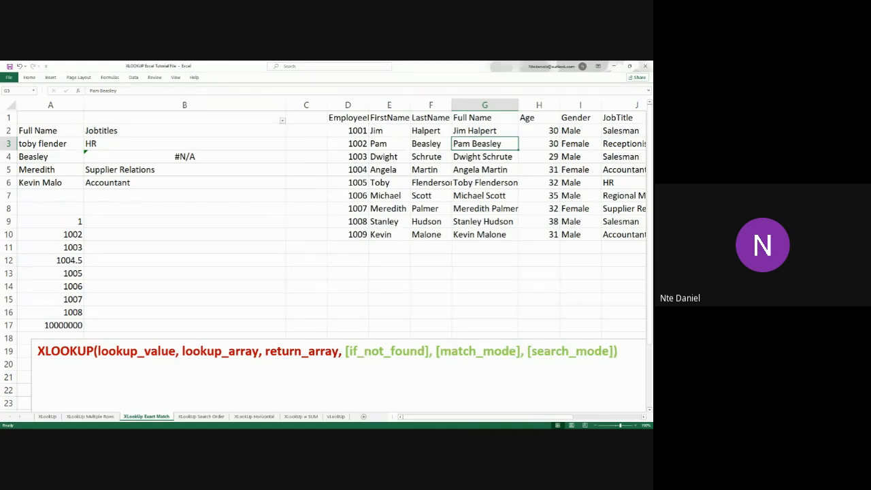
key(alt+Tab)
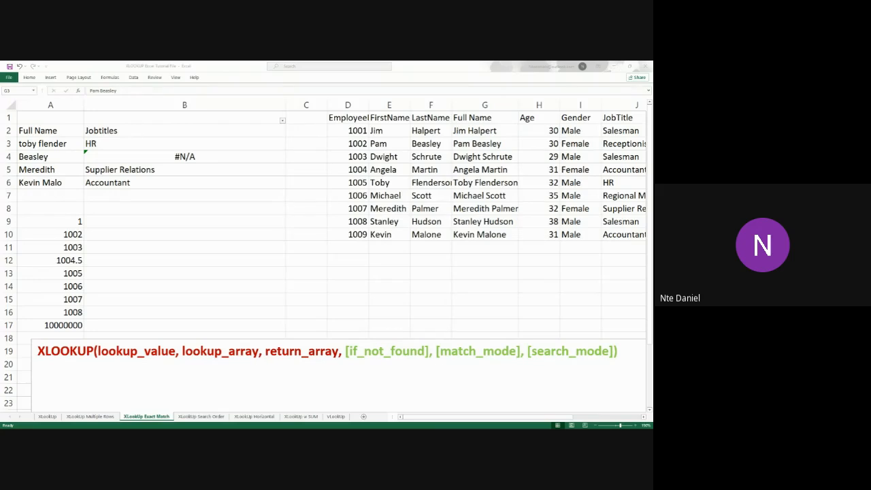
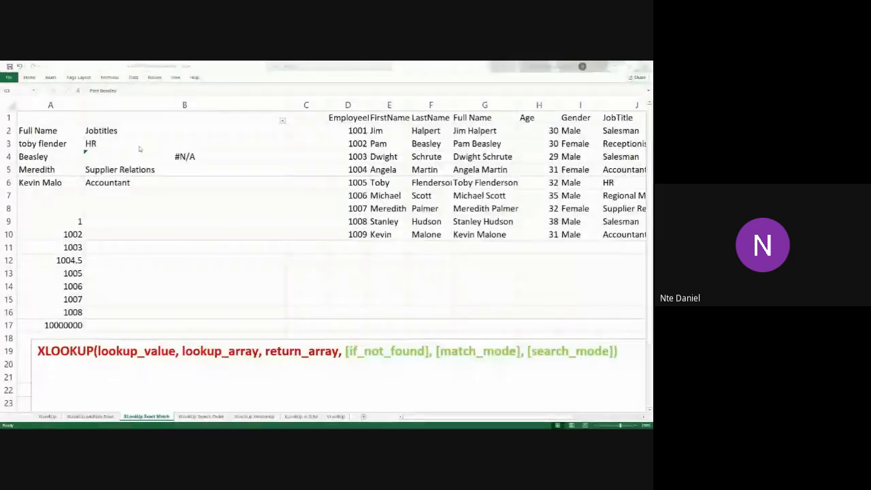
Check the last name in A4 and its B4 result against the full names in G1:G10, especially the one in G3
click(147, 162)
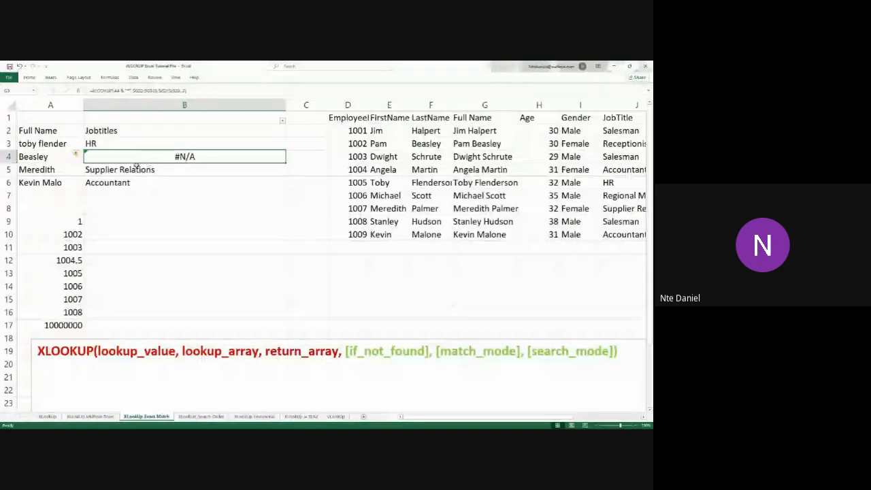
click(60, 155)
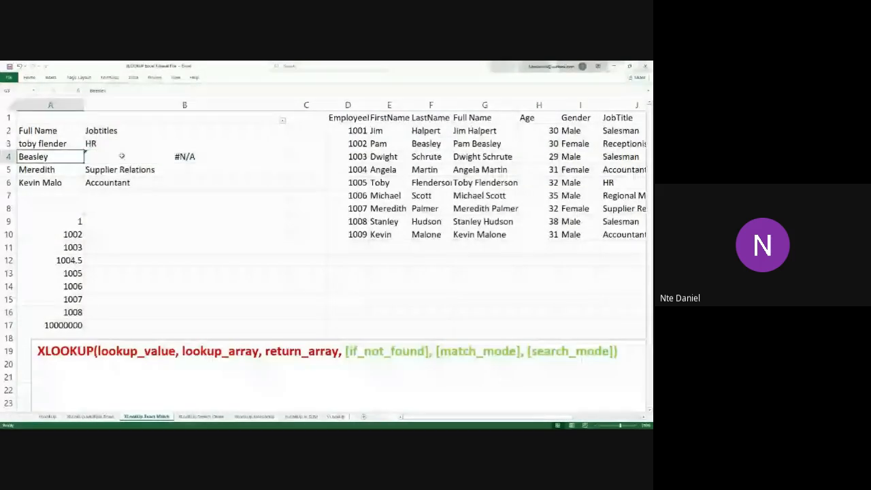
click(122, 156)
click(505, 146)
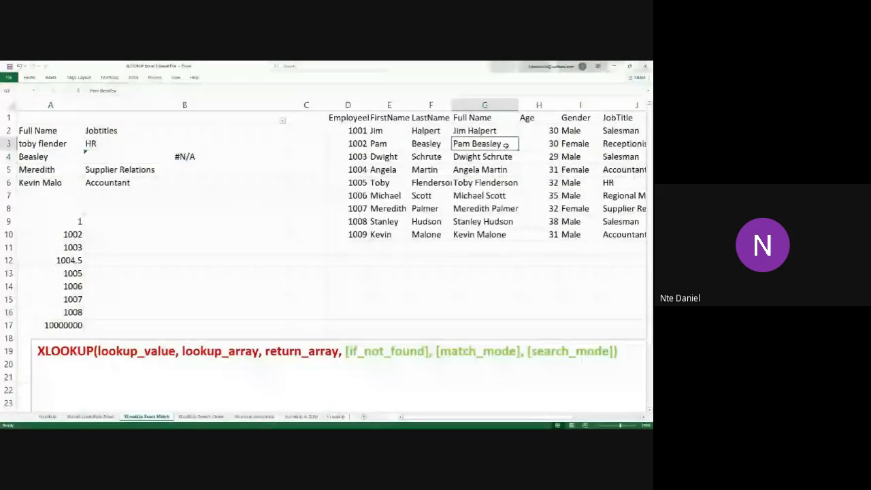
key(Home)
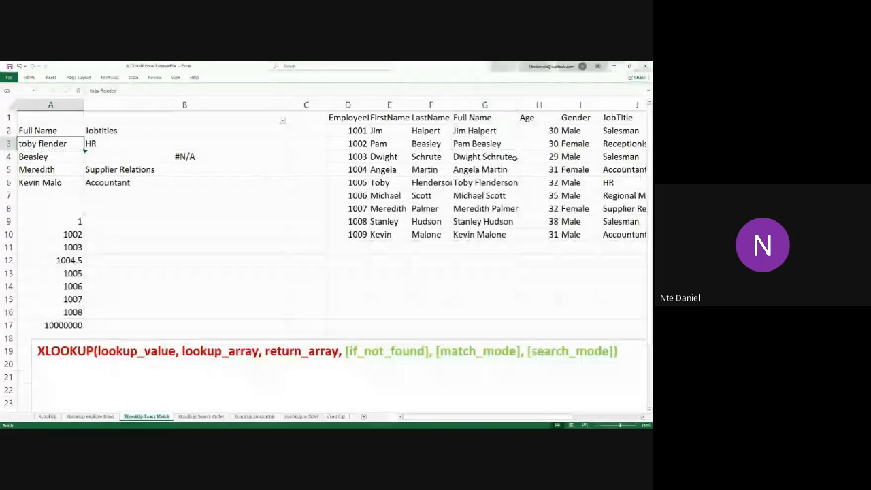
click(487, 182)
click(51, 156)
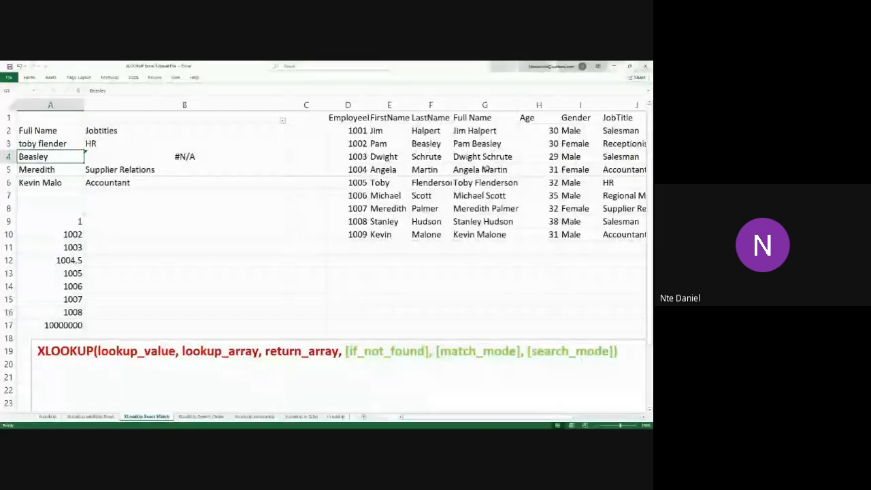
click(493, 144)
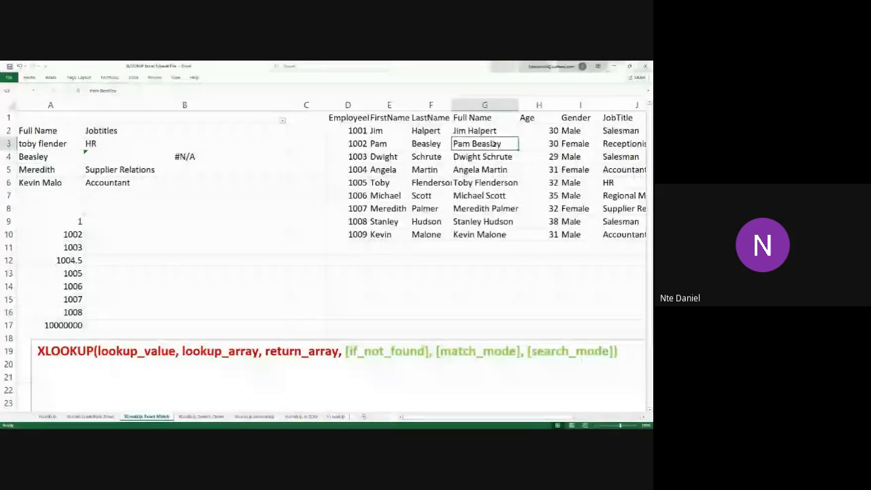
click(57, 154)
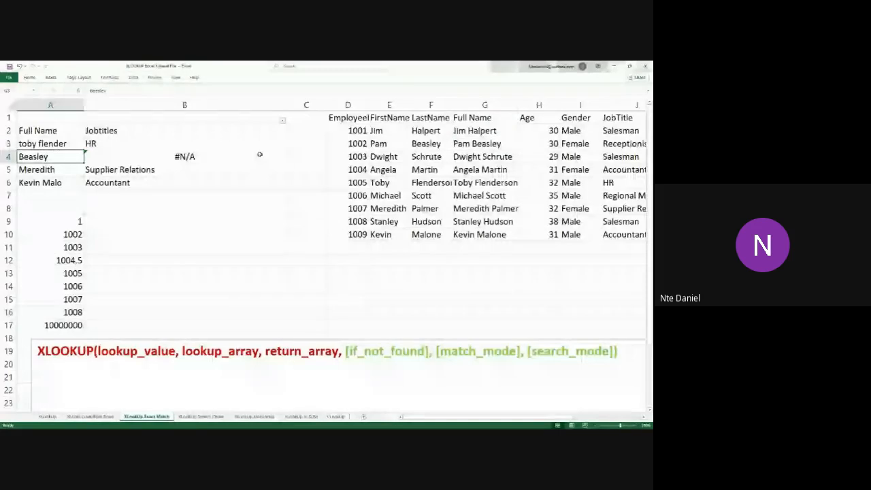
click(479, 144)
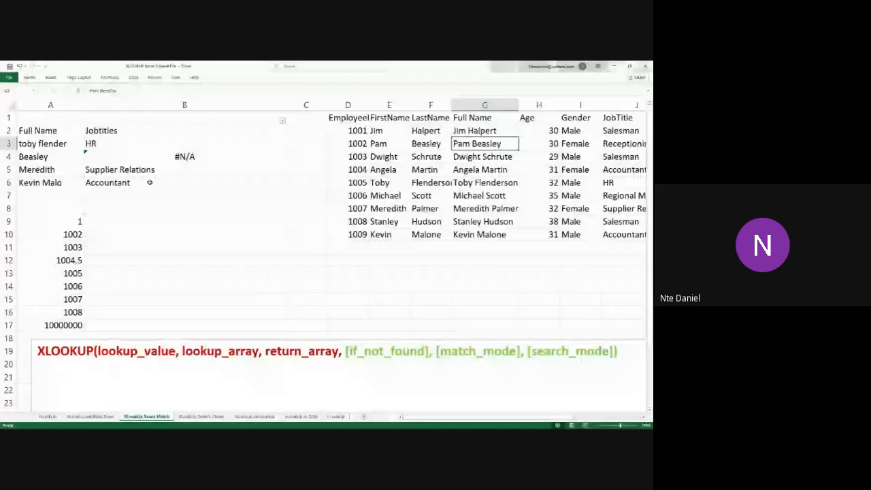
drag(470, 118, 482, 235)
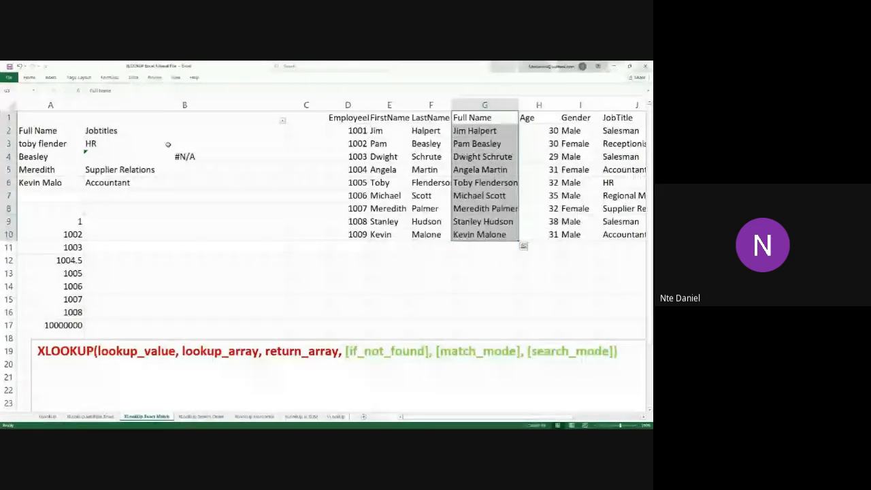
Change the lookup value in B4's XLOOKUP formula to "*" & A4, placing the wildcard before the cell reference instead of after it
double_click(119, 154)
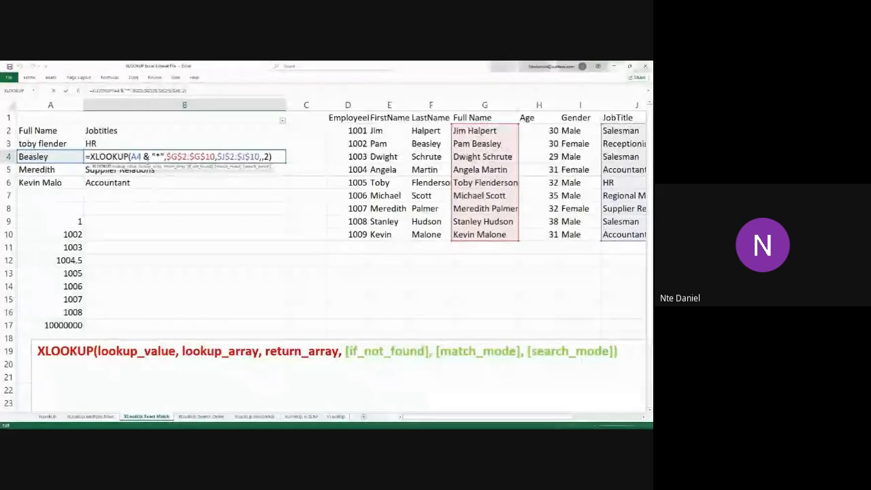
drag(142, 157, 165, 156)
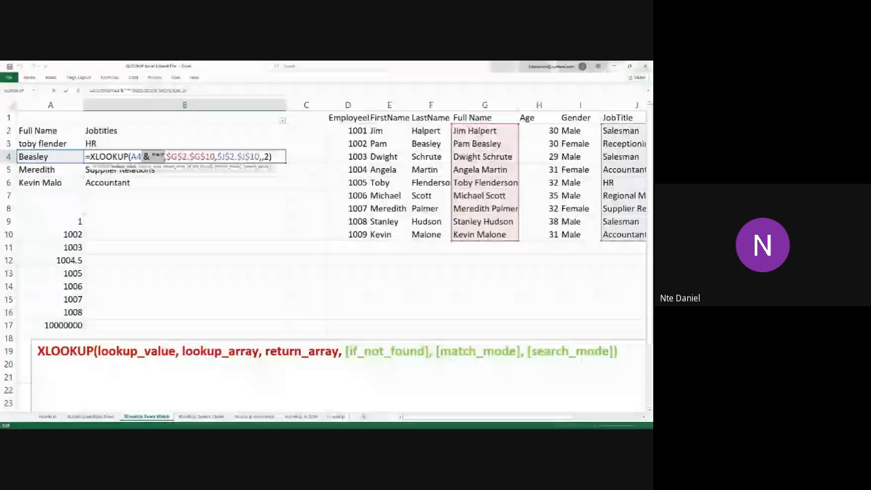
key(BackSpace)
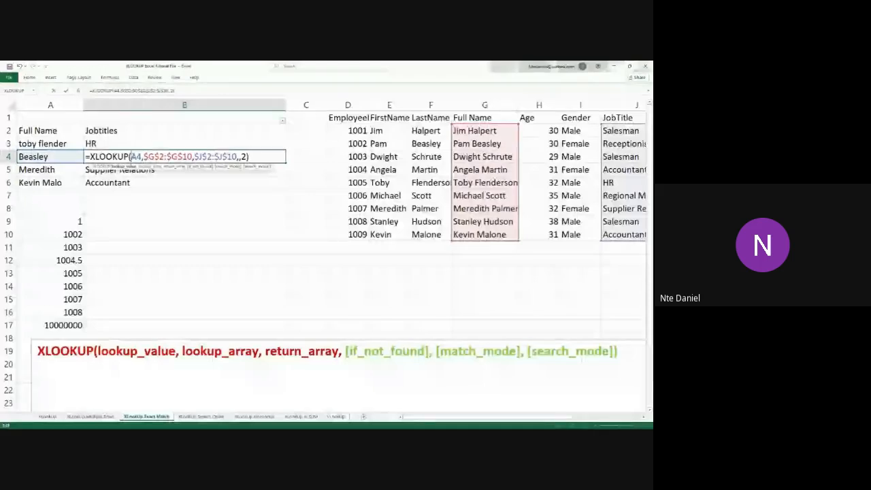
text(")
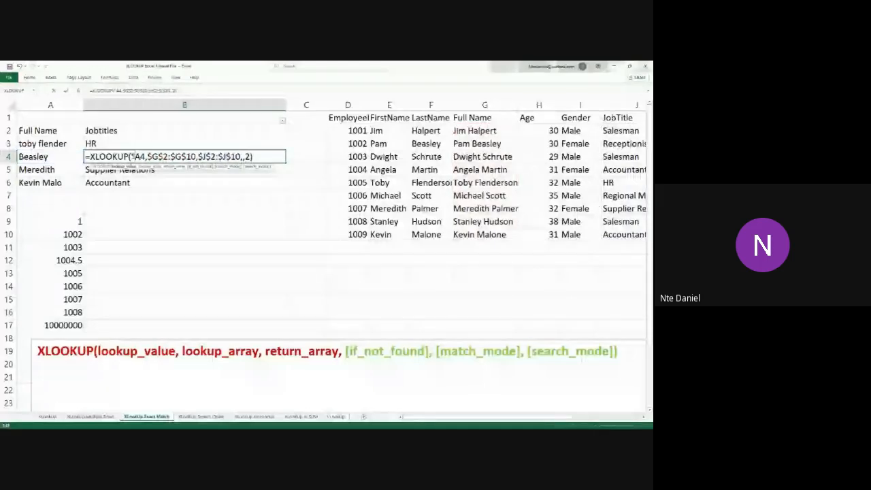
text(*" )
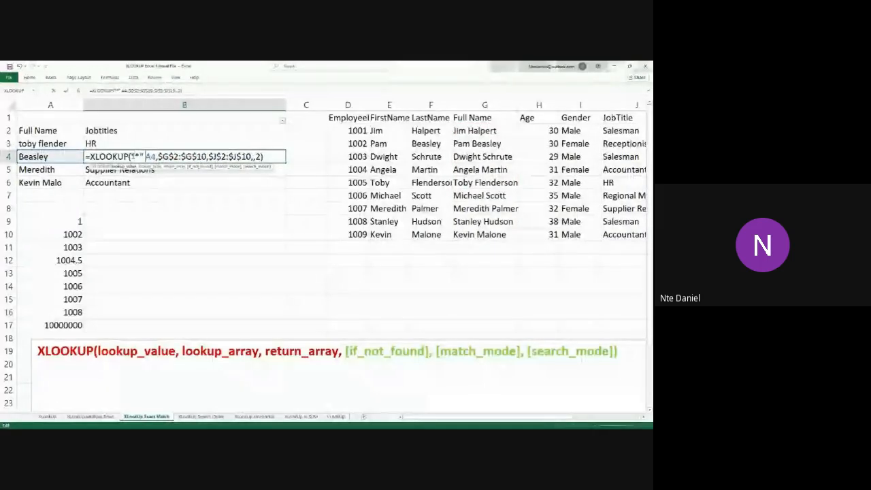
text(&)
key(ctrl+Return)
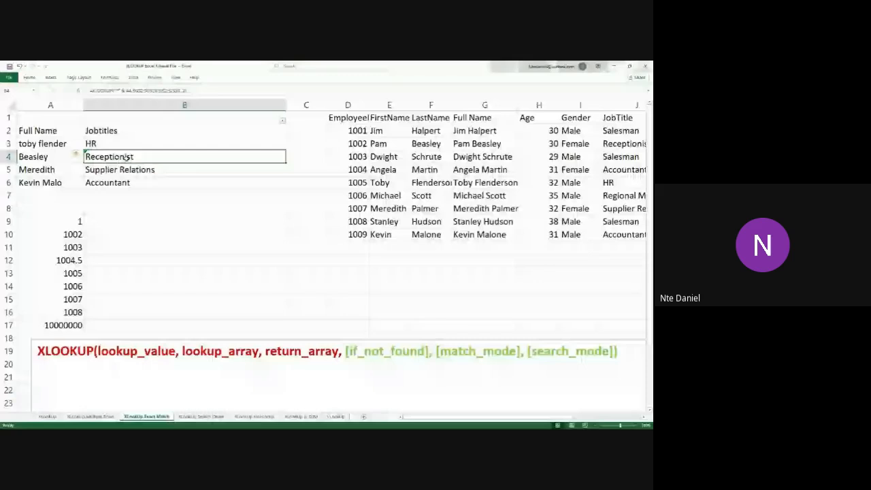
Remove the "*" & wildcard prefix from B4's XLOOKUP formula, leaving only A4 as the lookup value
double_click(129, 156)
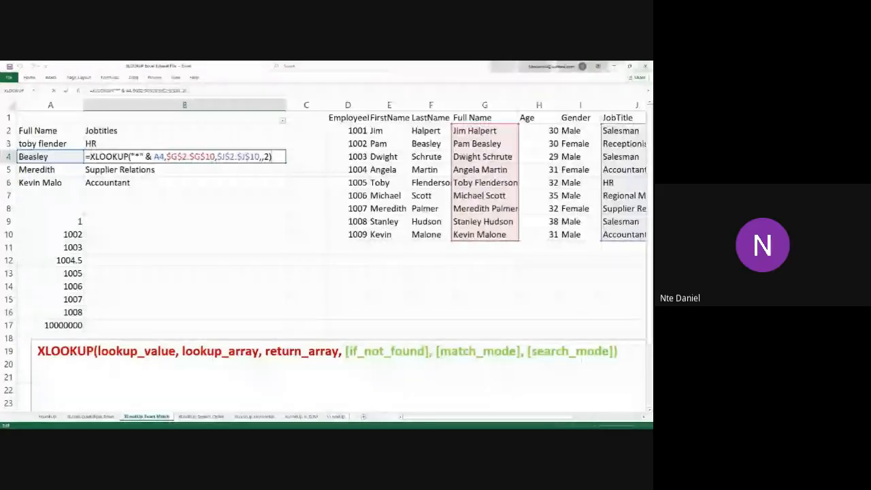
key(alt+Tab)
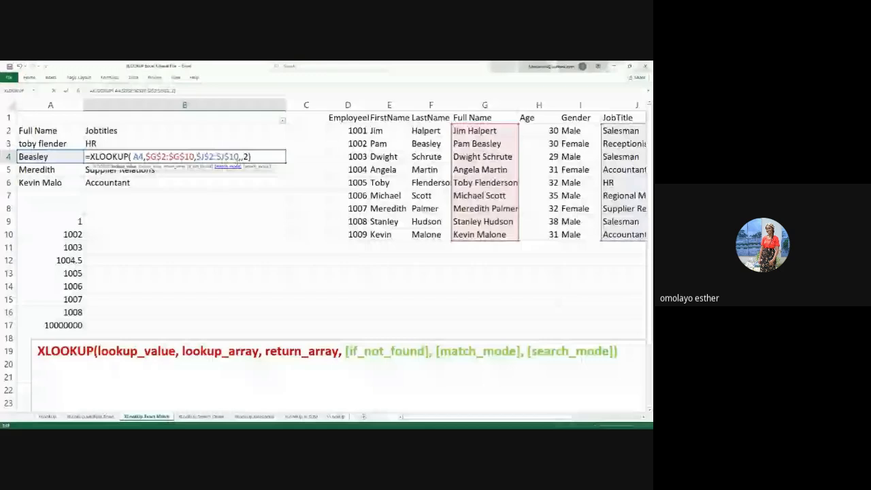
key(Return)
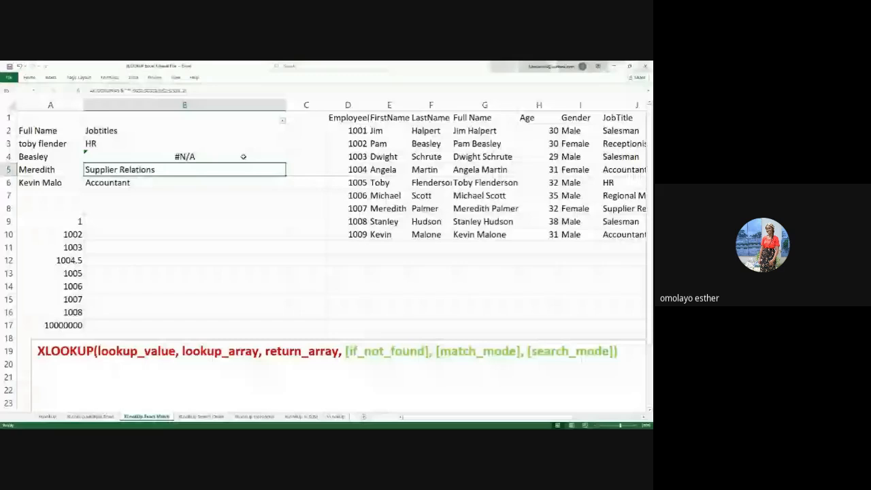
Filter column B to show only the rows containing #N/A
click(243, 157)
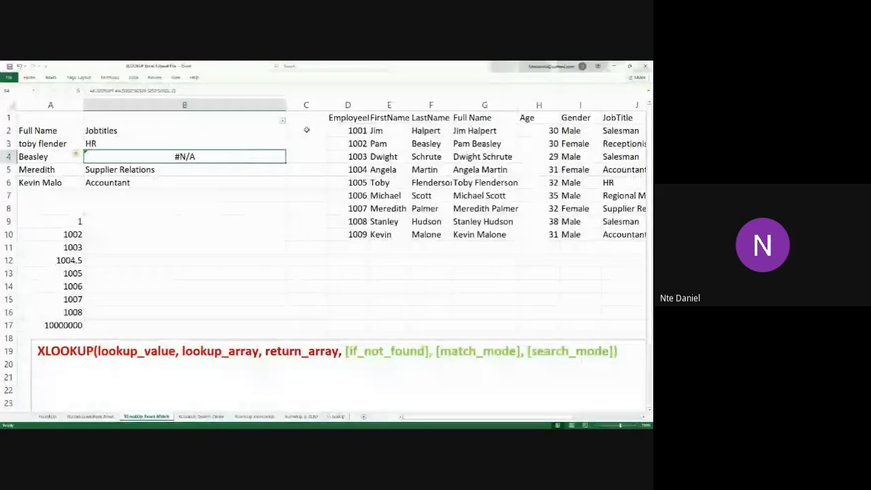
click(283, 120)
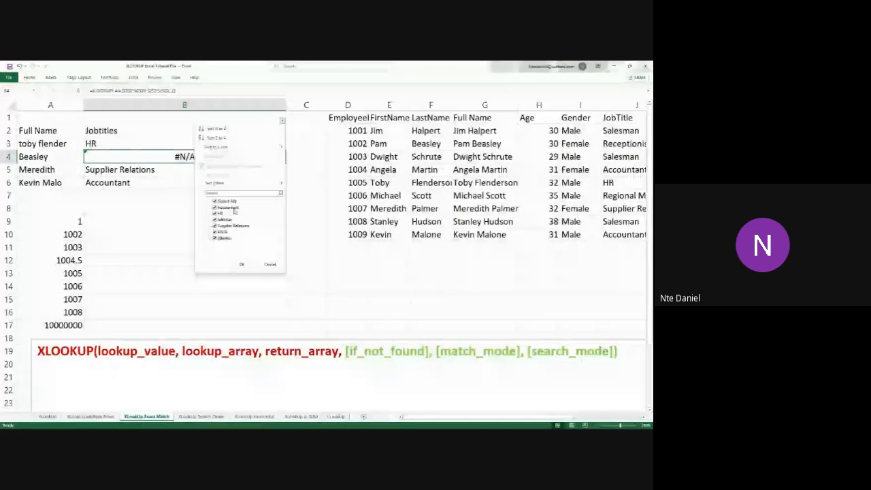
click(215, 202)
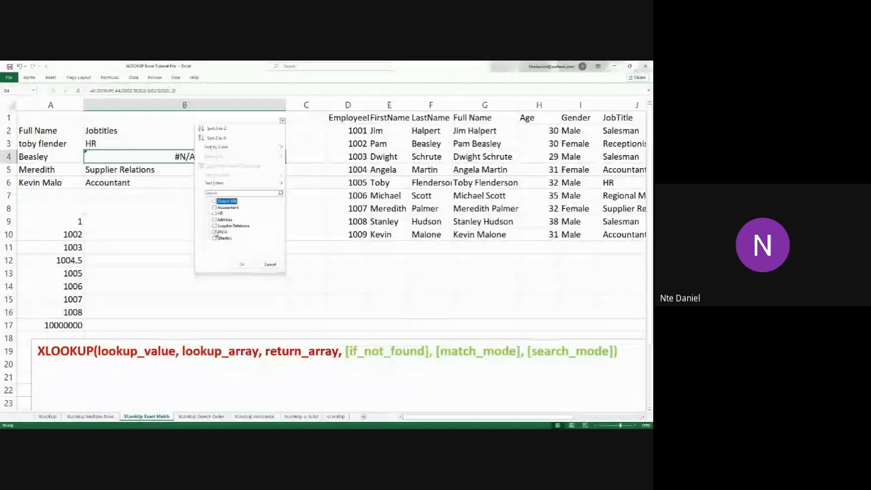
click(215, 232)
click(243, 263)
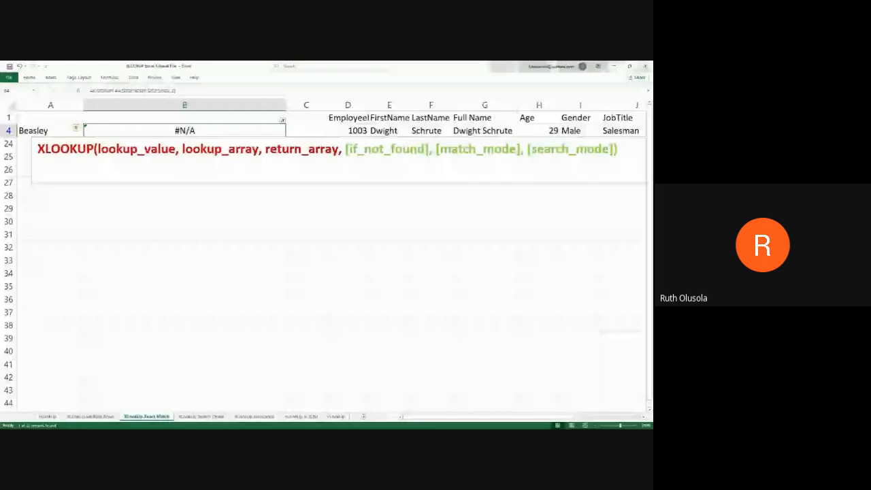
key(alt+Tab)
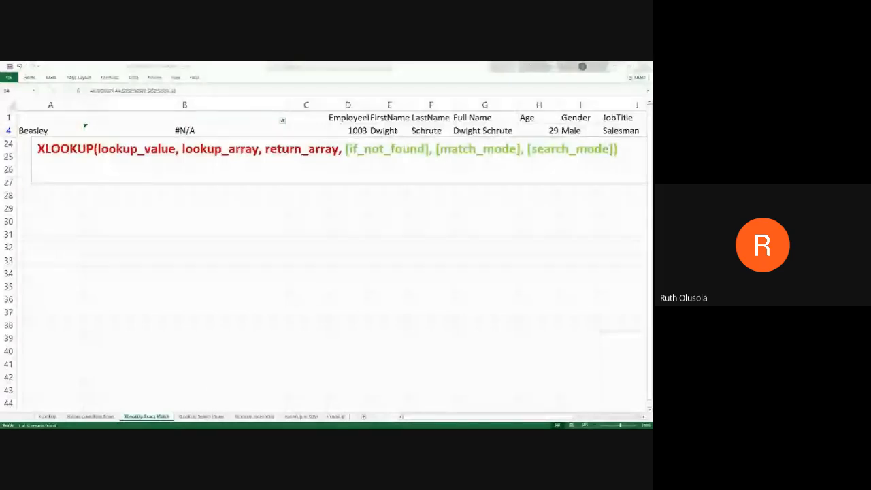